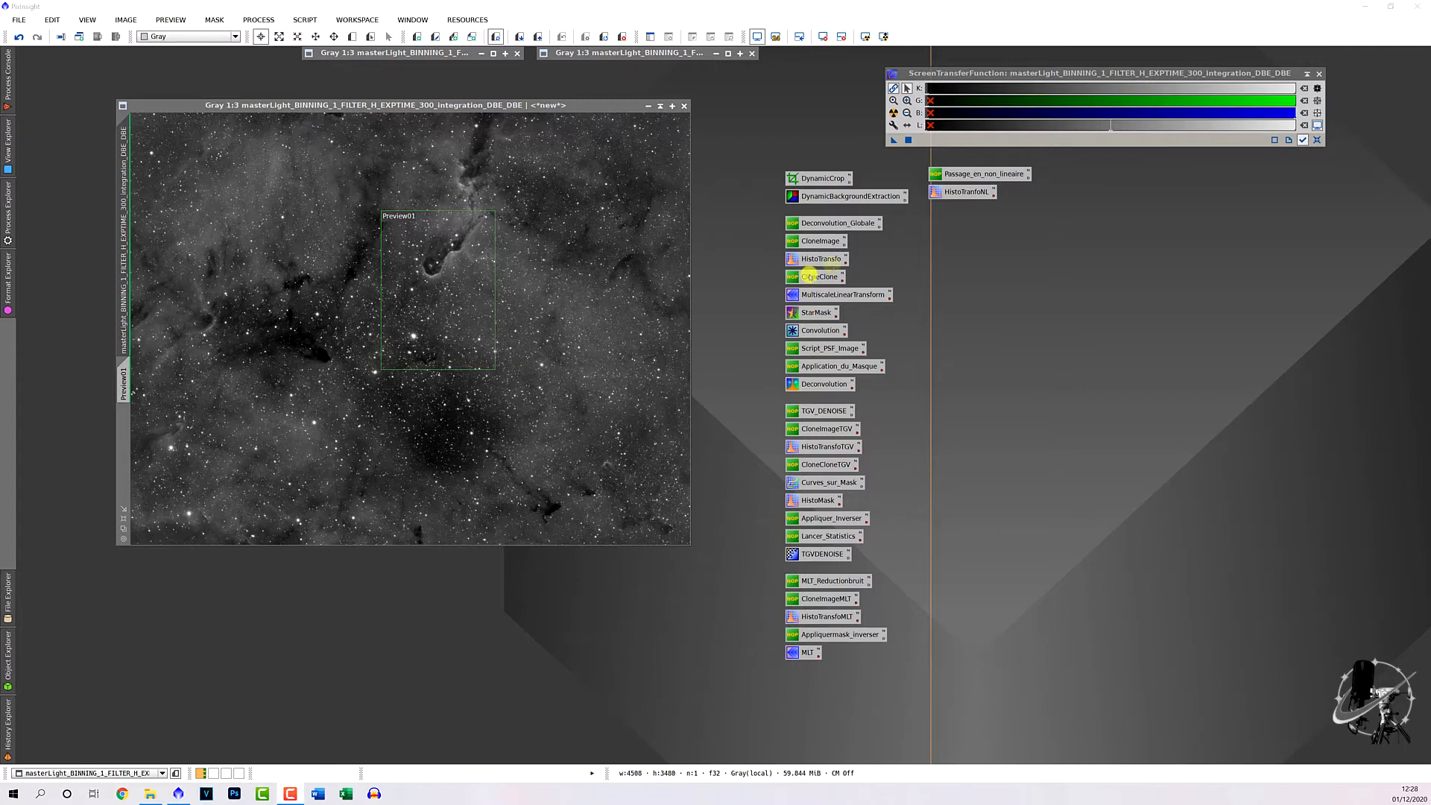
# Transfer the ScreenTransferFunction stretch to HistoTransfoNL, apply it to the H filter image, and reset the image's screen stretch.
pyautogui.doubleClick(940, 193)
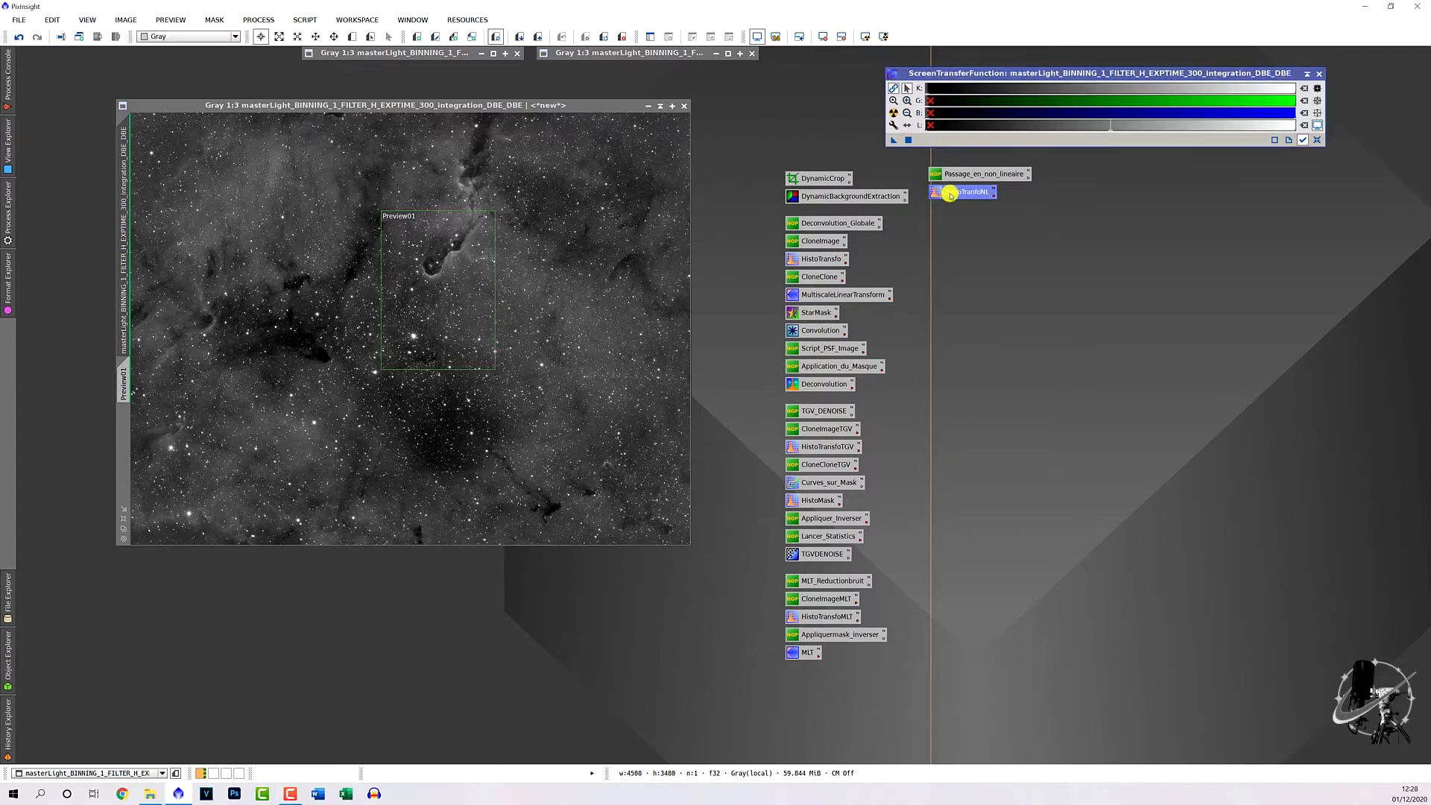
pyautogui.click(894, 136)
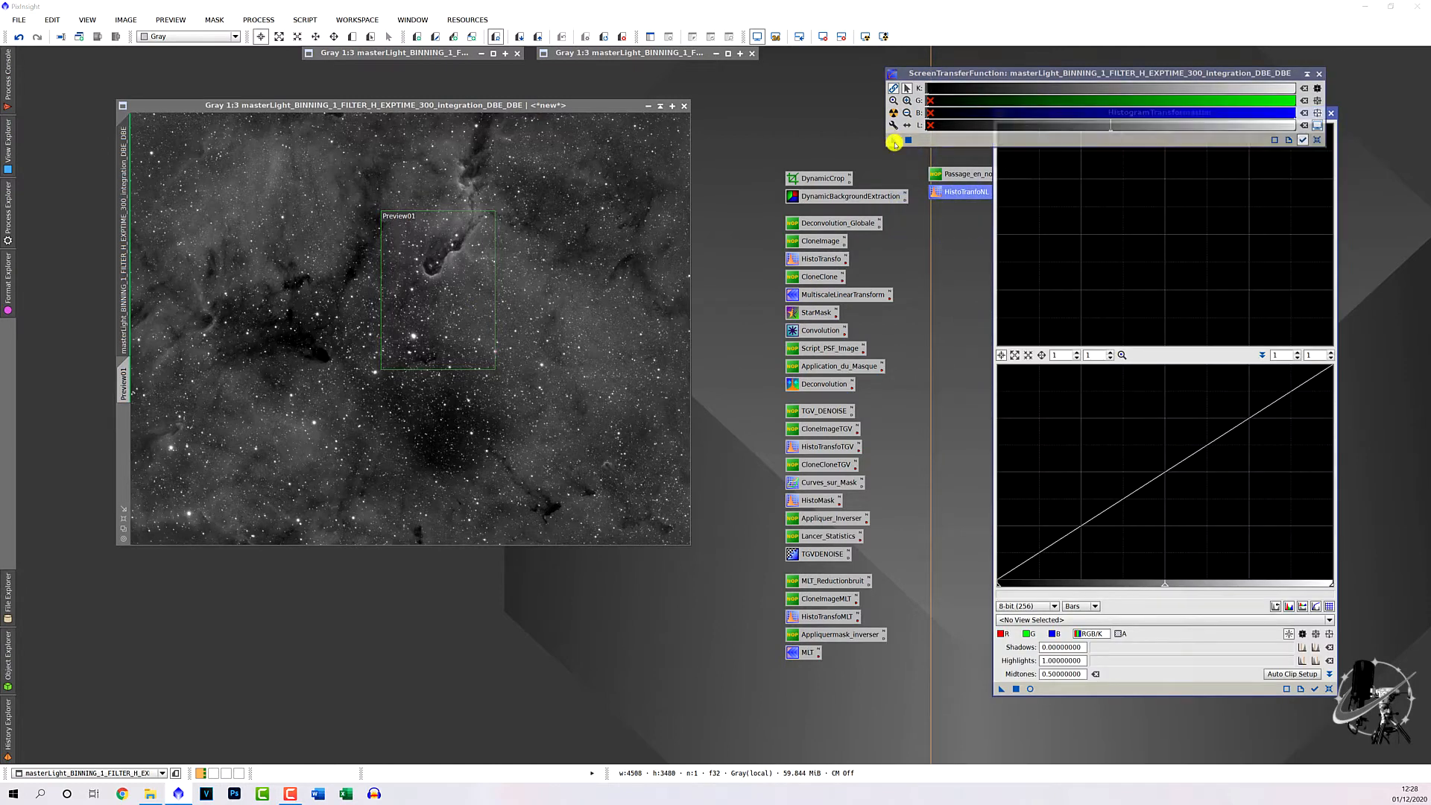
pyautogui.moveTo(1052, 694); pyautogui.dragTo(322, 354)
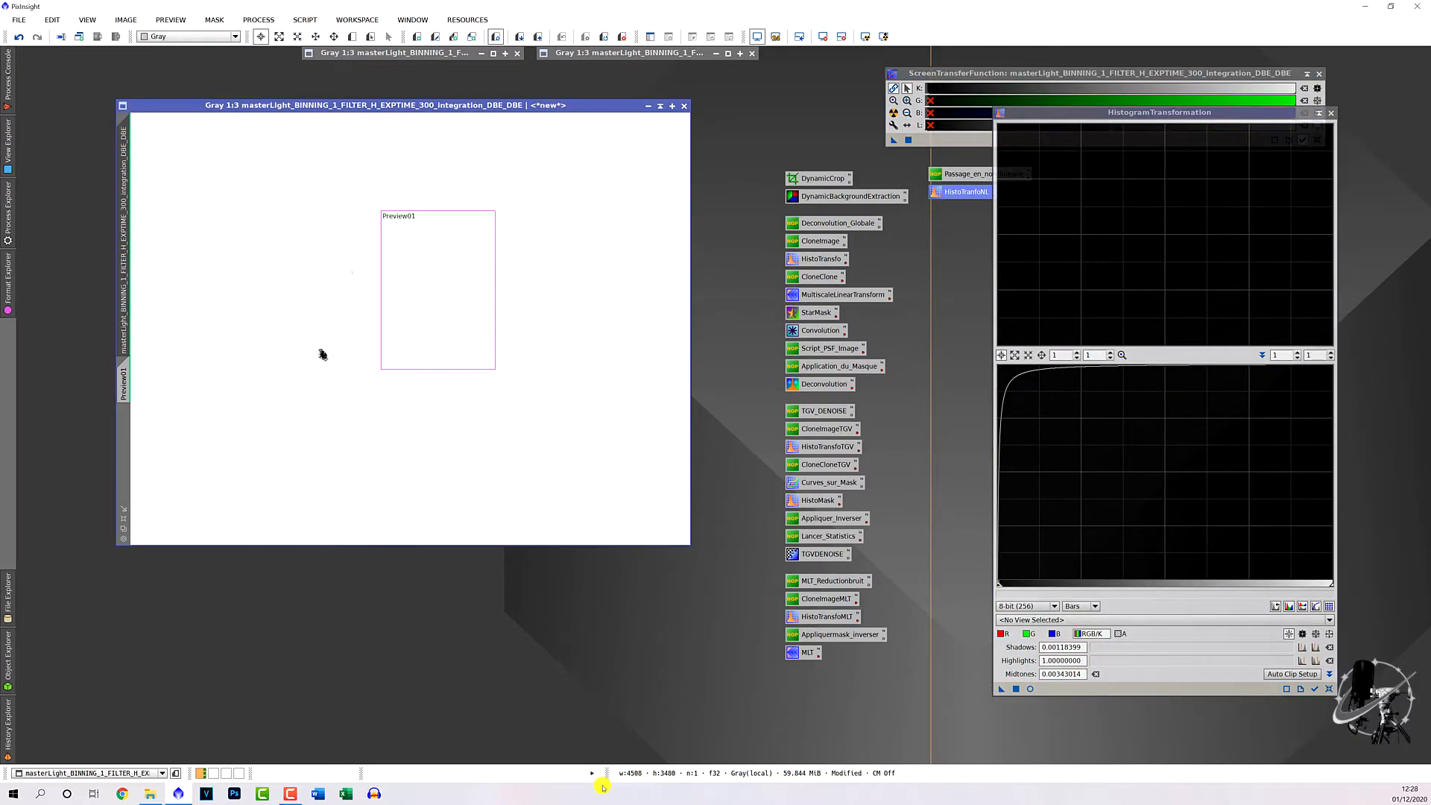
pyautogui.click(1331, 116)
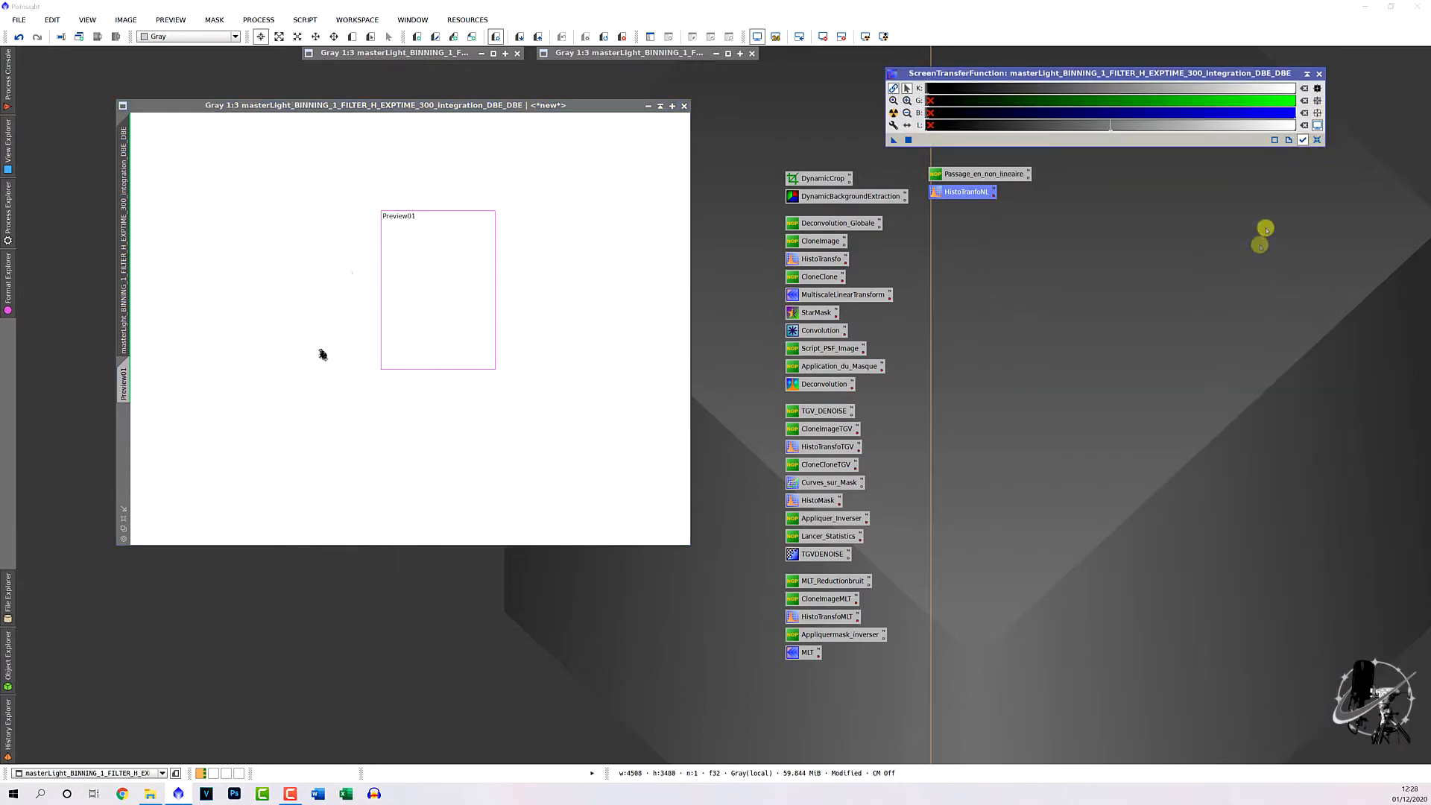
pyautogui.click(1316, 140)
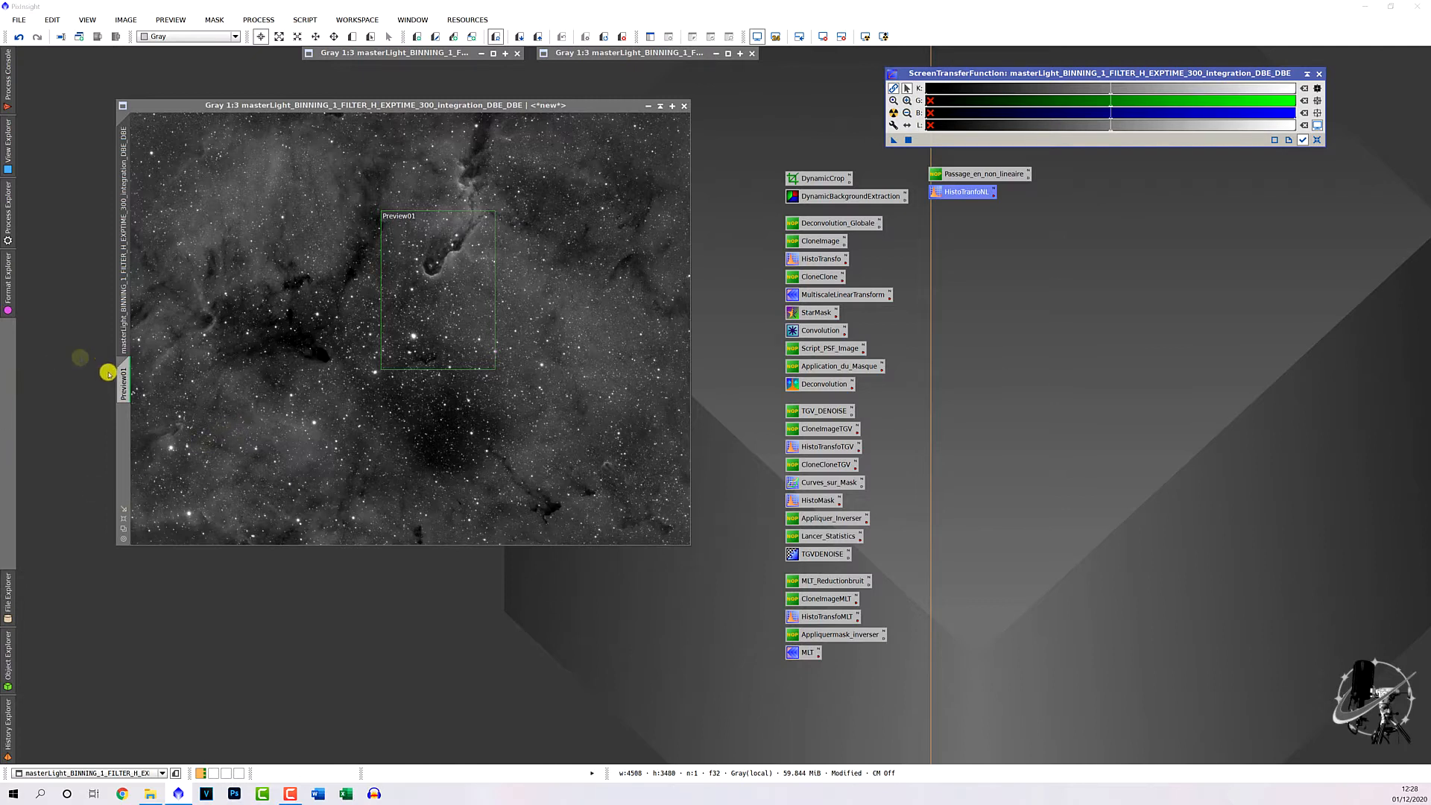
# Reposition and shrink the H image window beside the process icons, with the whole image shown at 1:3 zoom.
pyautogui.click(125, 519)
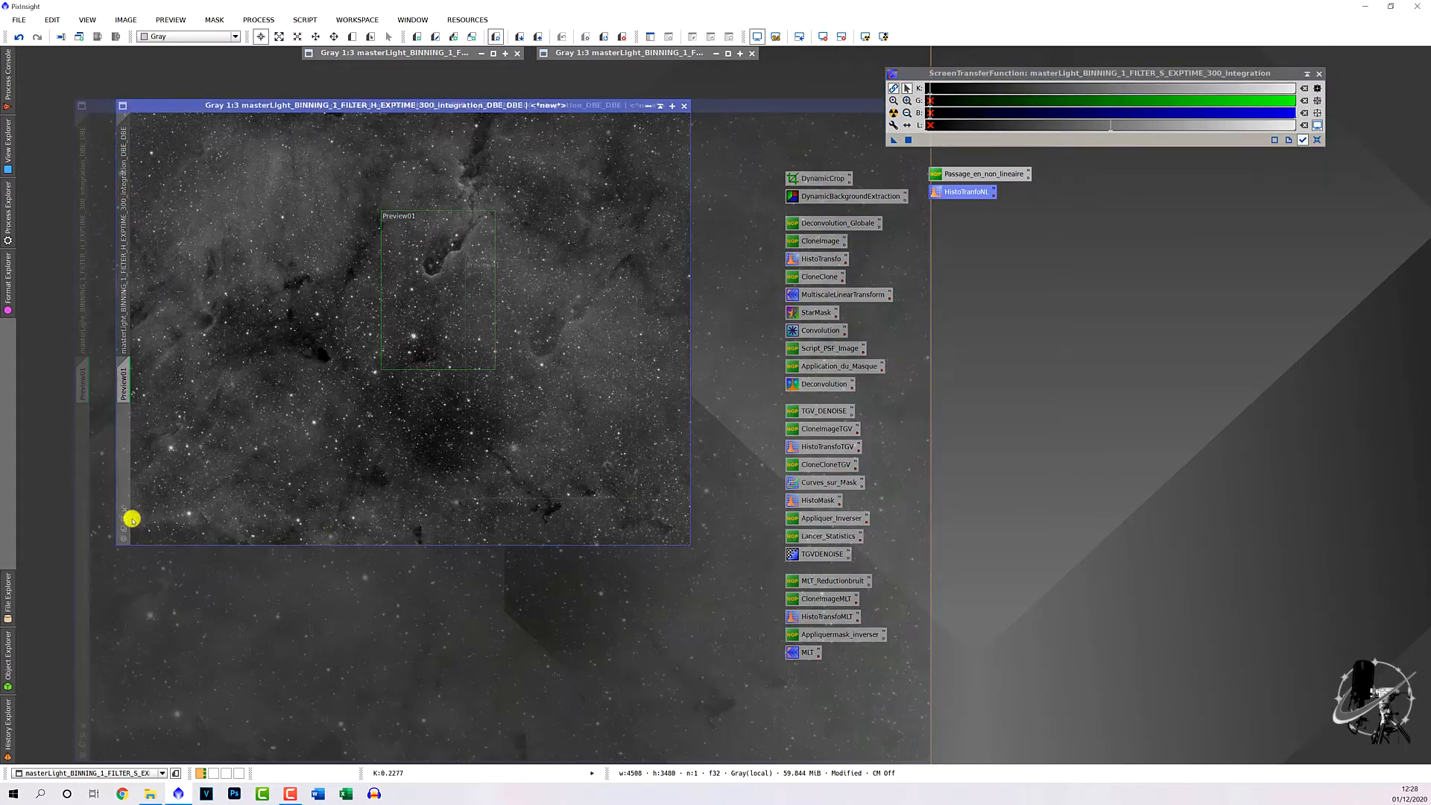
pyautogui.moveTo(526, 110); pyautogui.dragTo(453, 58)
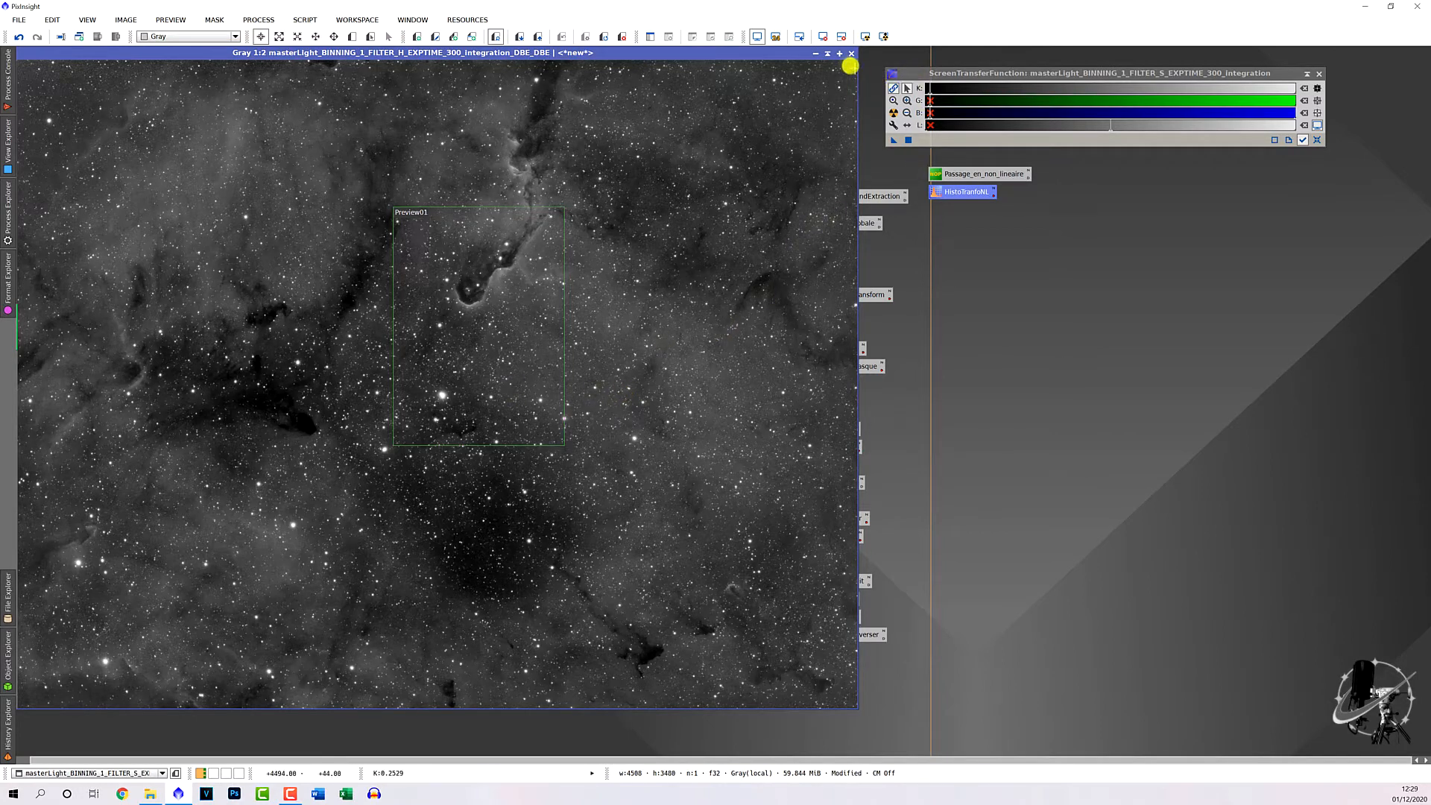
pyautogui.click(828, 55)
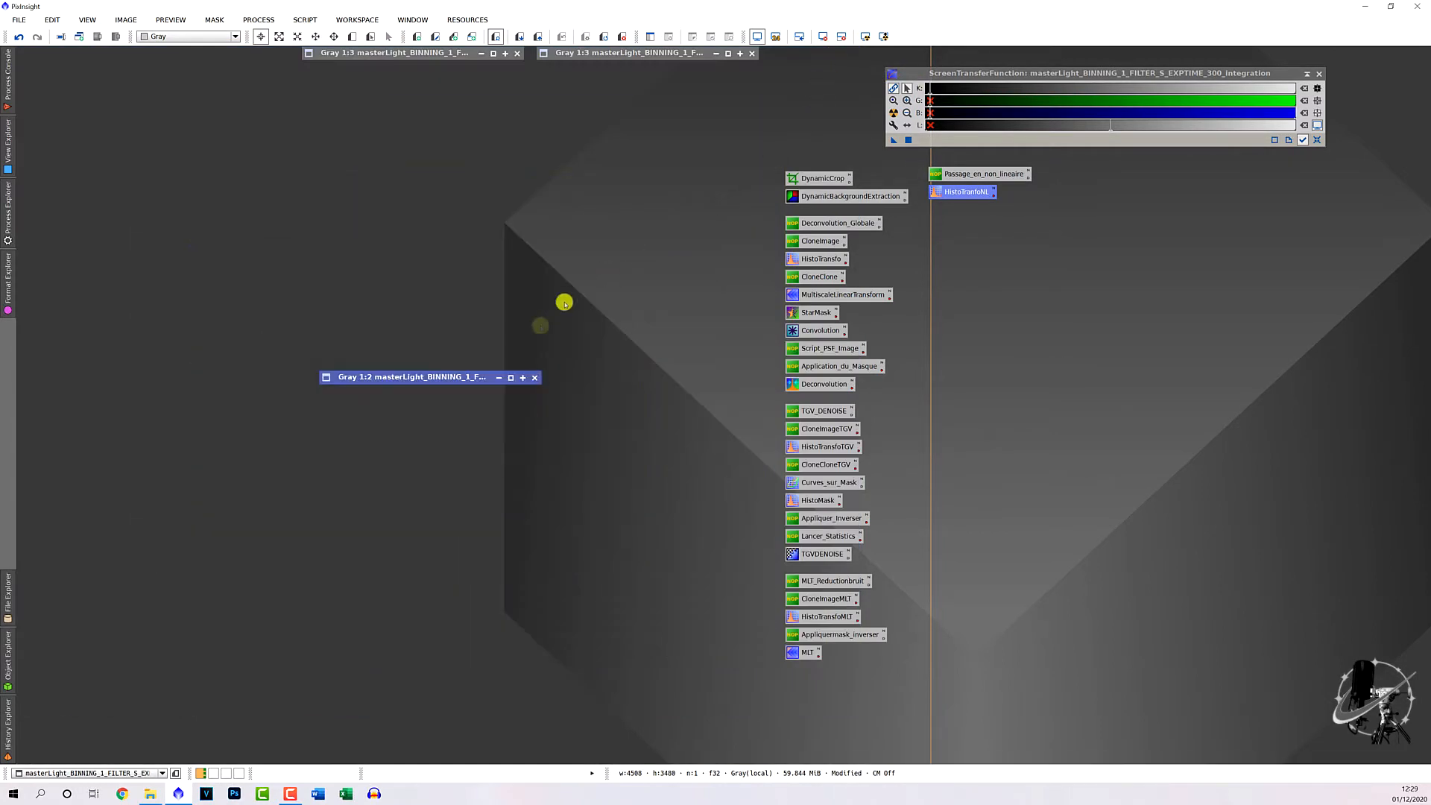
pyautogui.doubleClick(461, 373)
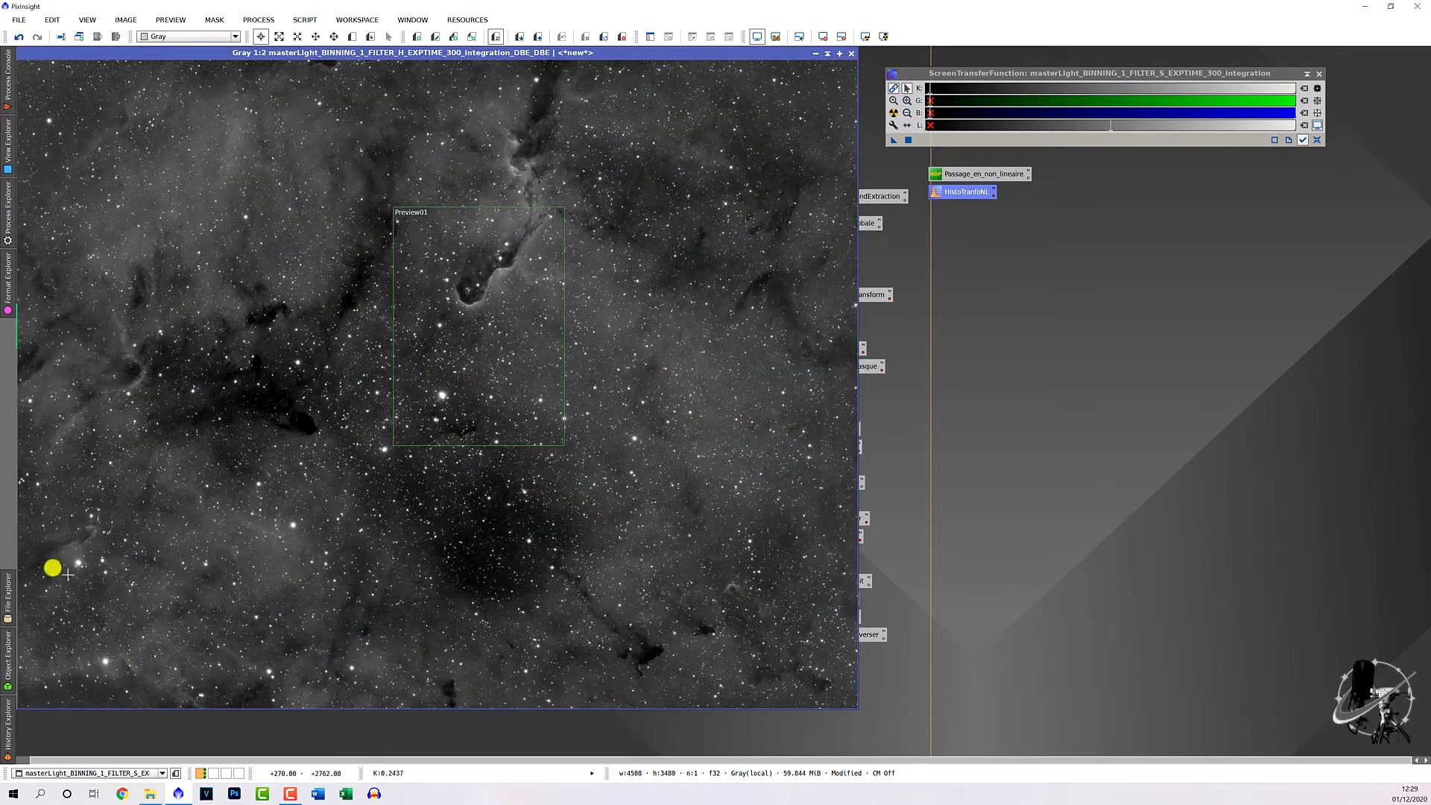
pyautogui.moveTo(260, 53); pyautogui.dragTo(375, 68)
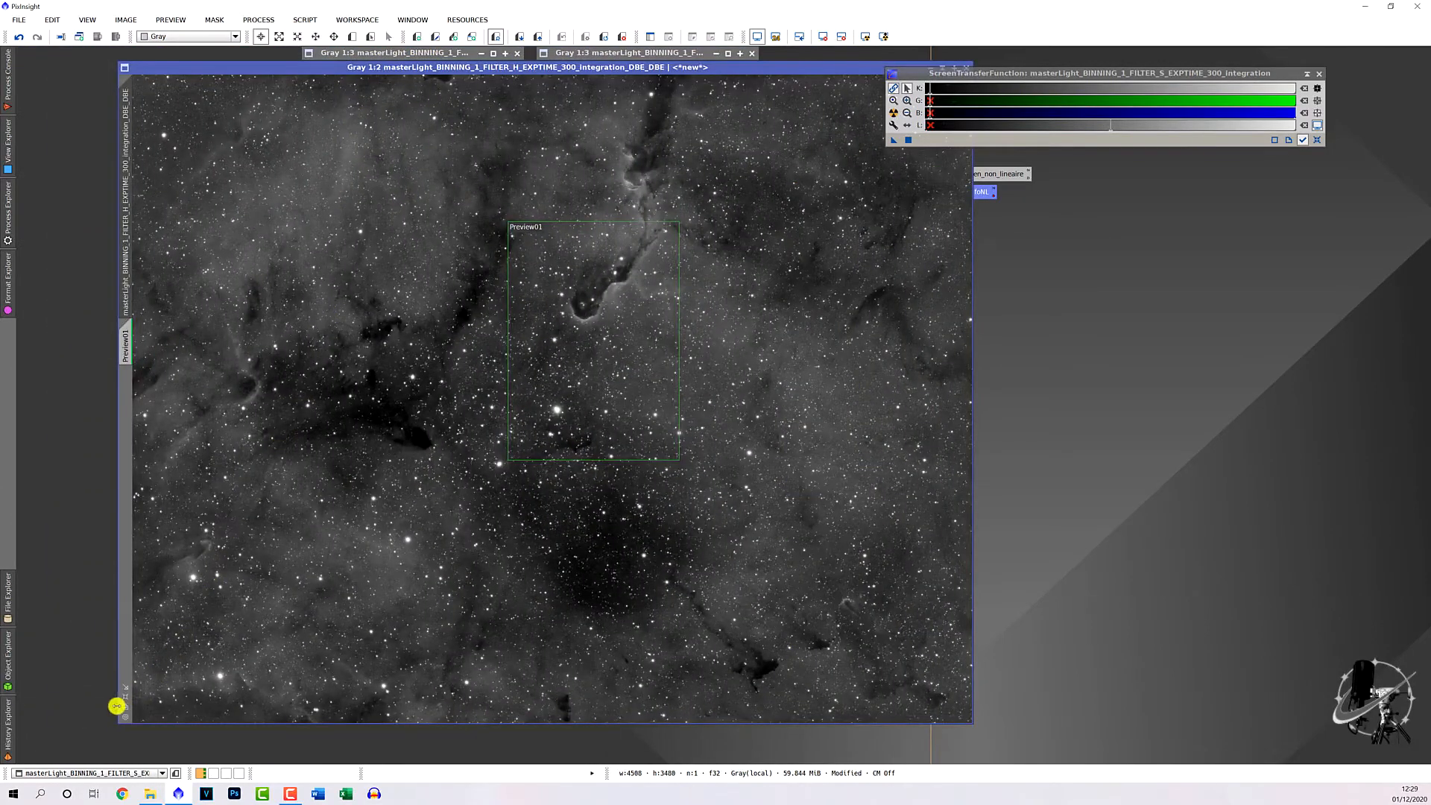
pyautogui.moveTo(730, 67); pyautogui.dragTo(629, 57)
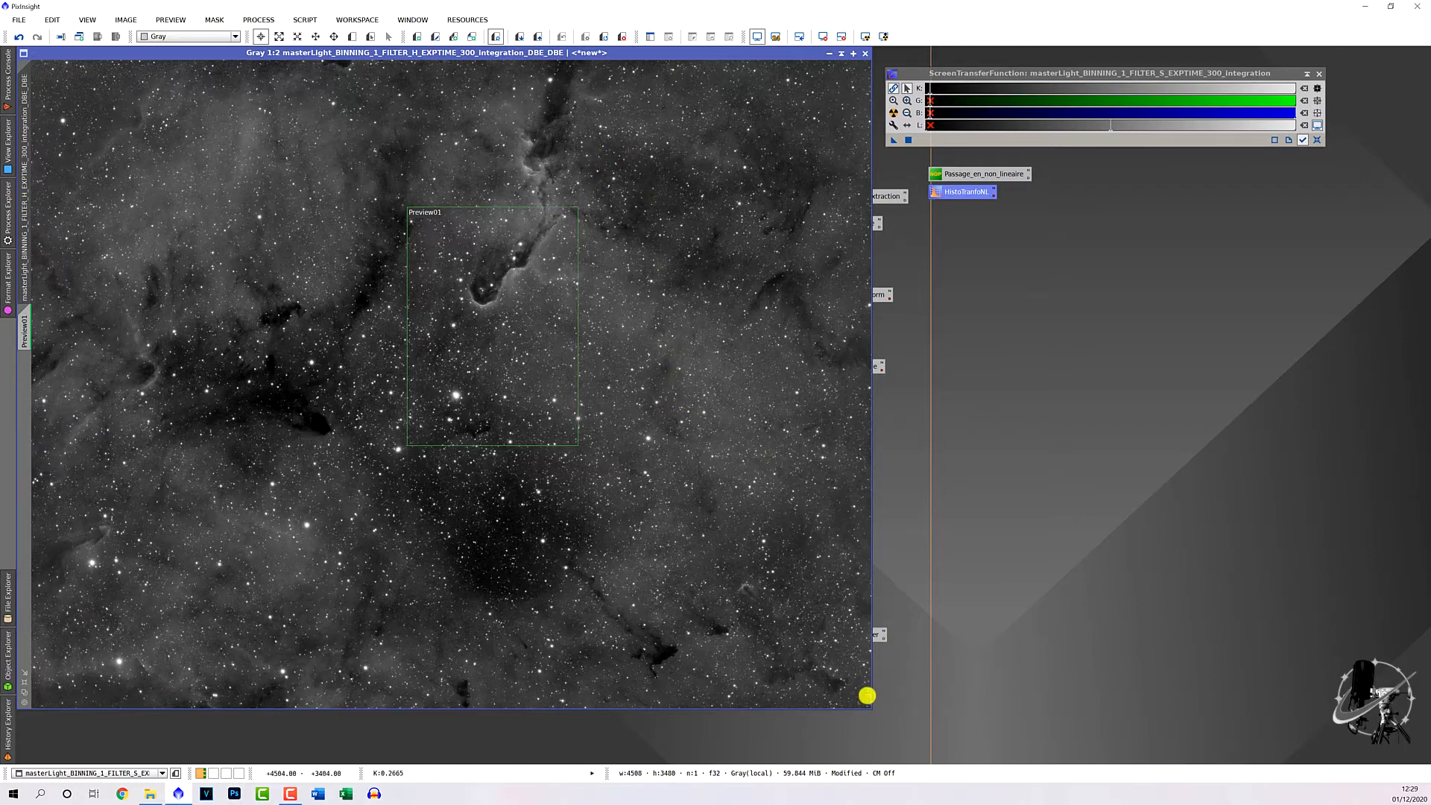
pyautogui.moveTo(871, 703); pyautogui.dragTo(706, 550)
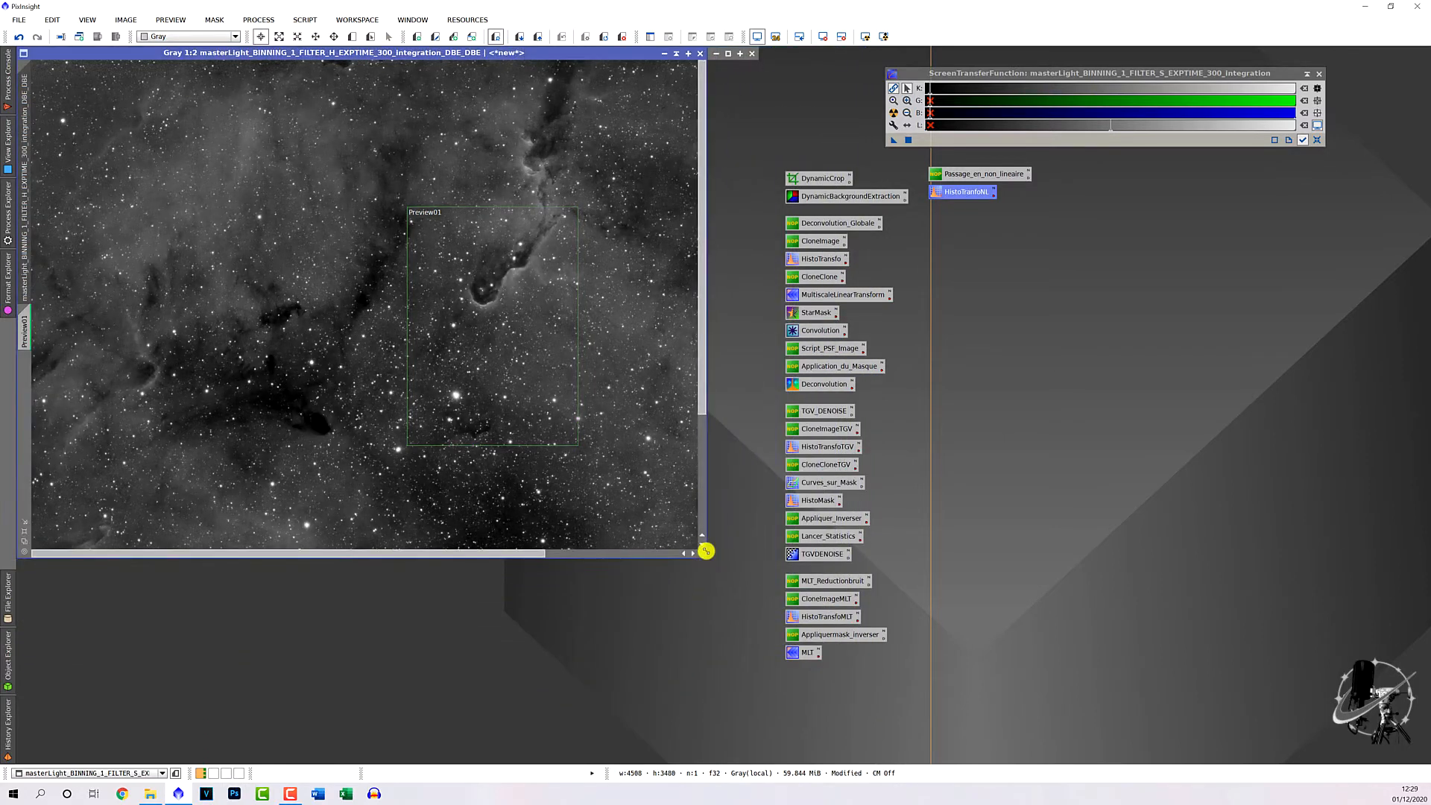
pyautogui.scroll(1, 496, 410)
pyautogui.scroll(-2, 503, 409)
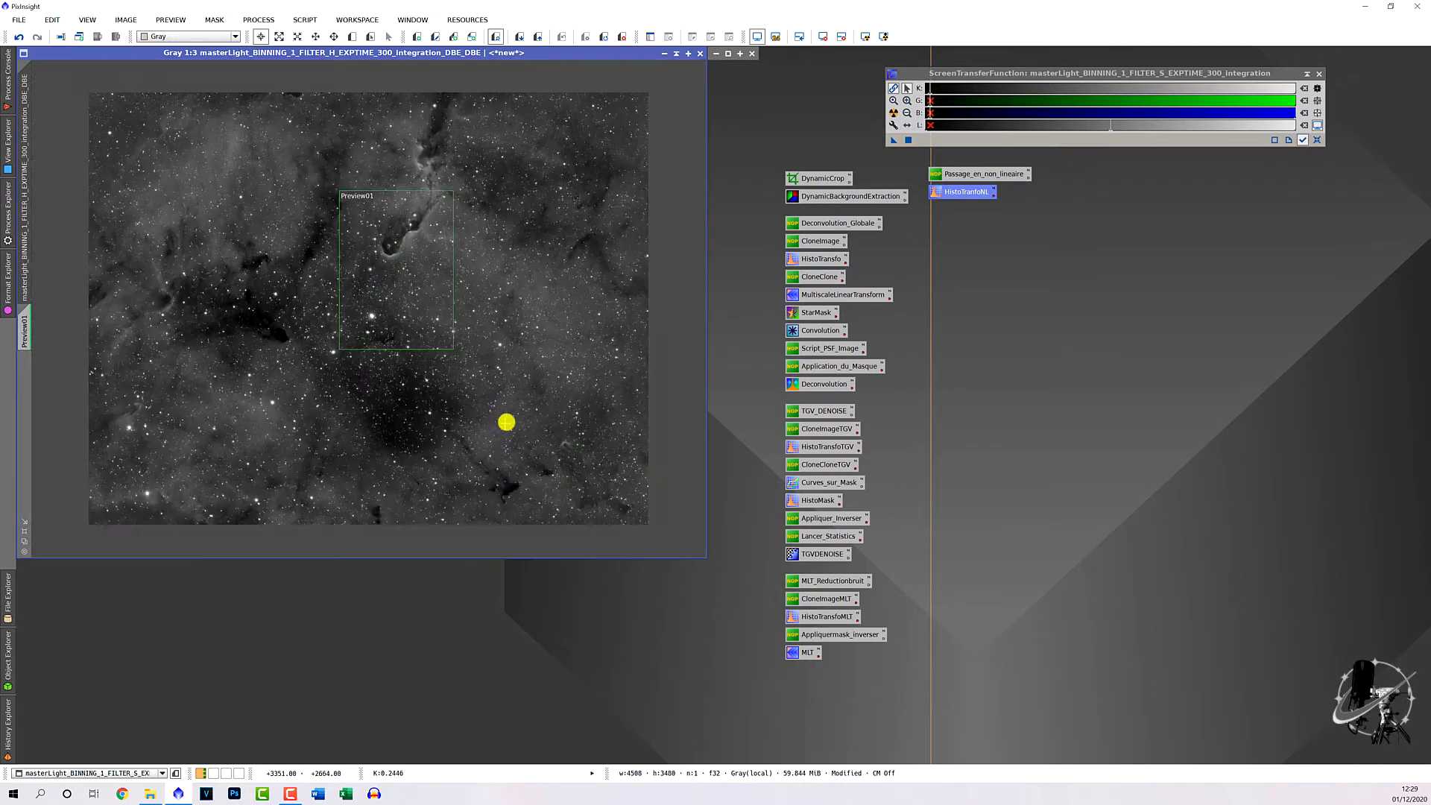
pyautogui.scroll(1, 504, 423)
pyautogui.scroll(-1, 510, 424)
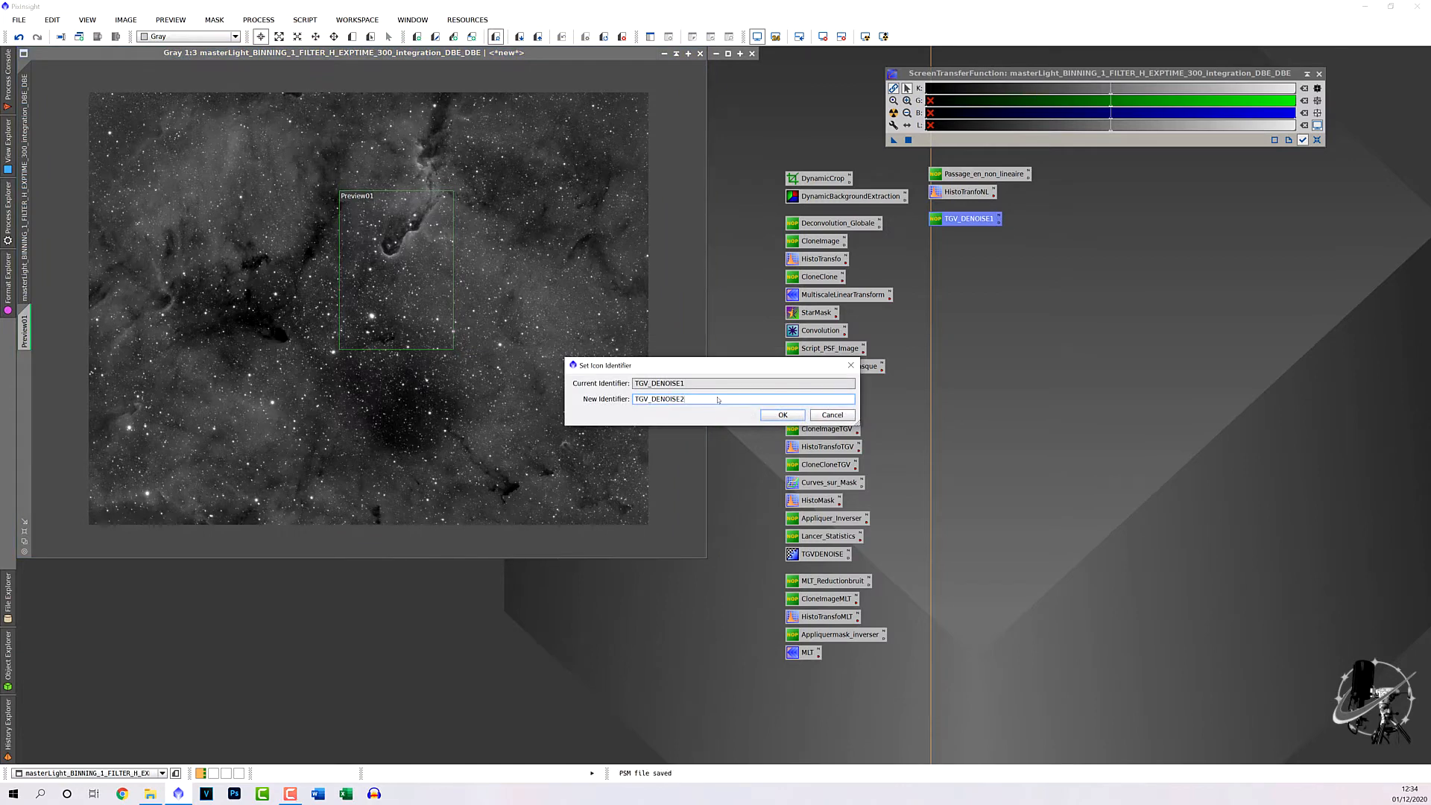
# Name the cloned TGV_DENOISE icon TGV_DENOISE2_Luminance, and place a clone of CloneImageTGV beneath it as CloneImageTGV2.
pyautogui.write('_Luminance')
pyautogui.press('Return')
pyautogui.rightClick(825, 430)
pyautogui.click(894, 581)
pyautogui.moveTo(832, 438); pyautogui.dragTo(967, 232)
pyautogui.click(1004, 228)
pyautogui.write('CloneImageTGV2')
pyautogui.press('Return')
# Clone the HistoTransfoTGV icon into the second column and name it HistoTransfoTGV2.
pyautogui.rightClick(825, 448)
pyautogui.click(894, 598)
pyautogui.moveTo(835, 455); pyautogui.dragTo(967, 248)
pyautogui.click(1006, 242)
pyautogui.write('HistoTransfoTGV2')
# Clone the CloneCloneTGV icon into the second column and name it CloneCloneTGV2.
pyautogui.rightClick(807, 468)
pyautogui.click(895, 616)
pyautogui.moveTo(833, 473); pyautogui.dragTo(967, 259)
pyautogui.click(1003, 256)
pyautogui.write('CloneCloneTGV2')
# Clone the Curves_sur_Mask icon into the second column and name it Curves_sur_Mask2.
pyautogui.rightClick(807, 479)
pyautogui.click(894, 627)
pyautogui.moveTo(835, 491); pyautogui.dragTo(969, 279)
pyautogui.click(1009, 273)
pyautogui.write('Curves_sur_Mask2')
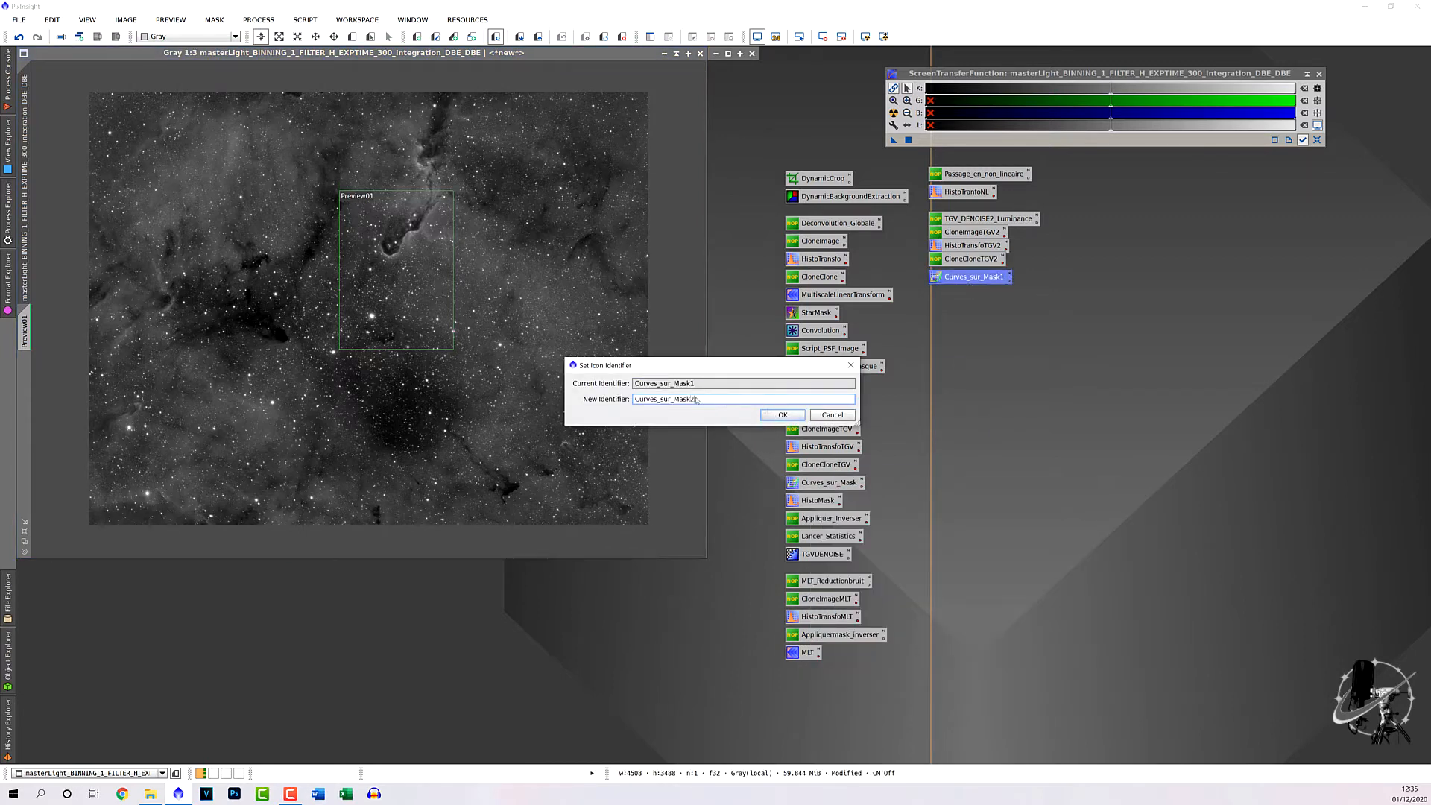
pyautogui.press('Return')
# Clone the HistoMask icon into the second column and name it HistoMask2.
pyautogui.rightClick(808, 500)
pyautogui.click(894, 649)
pyautogui.moveTo(829, 510); pyautogui.dragTo(966, 298)
pyautogui.click(992, 293)
pyautogui.write('HistoMask2')
# Clone the Appliquer_Inverser icon into the second column and name it Appliquer_Inverser2.
pyautogui.rightClick(807, 516)
pyautogui.click(917, 666)
pyautogui.click(1004, 314)
pyautogui.write('Appliquer_Inverser2')
pyautogui.press('Return')
# Clone the Lancer_Statistics icon into the second column and name it Lancer_Statistics2.
pyautogui.rightClick(812, 535)
pyautogui.click(894, 685)
pyautogui.moveTo(835, 545); pyautogui.dragTo(963, 330)
pyautogui.click(1002, 327)
pyautogui.write('Lancer_Statistics2')
pyautogui.press('Return')
# Clone the TGVDENOISE icon into the second column and name it TGVDENOISE2.
pyautogui.rightClick(808, 553)
pyautogui.click(895, 704)
pyautogui.moveTo(828, 564); pyautogui.dragTo(963, 351)
pyautogui.click(1003, 349)
pyautogui.write('TGVDENOISE2')
pyautogui.press('Return')
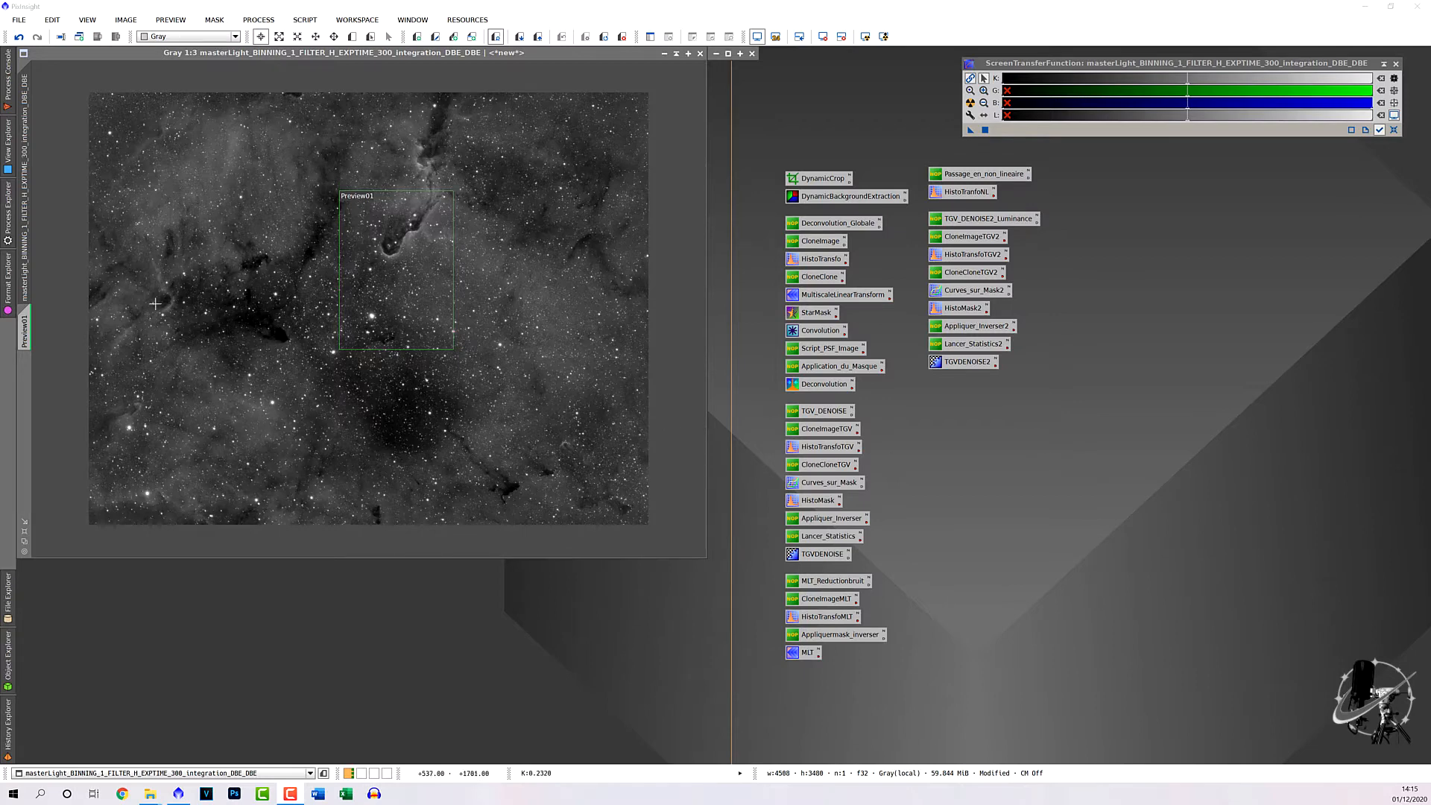
# Move the H image window away from the workspace edge and duplicate the H image.
pyautogui.moveTo(182, 54); pyautogui.dragTo(234, 72)
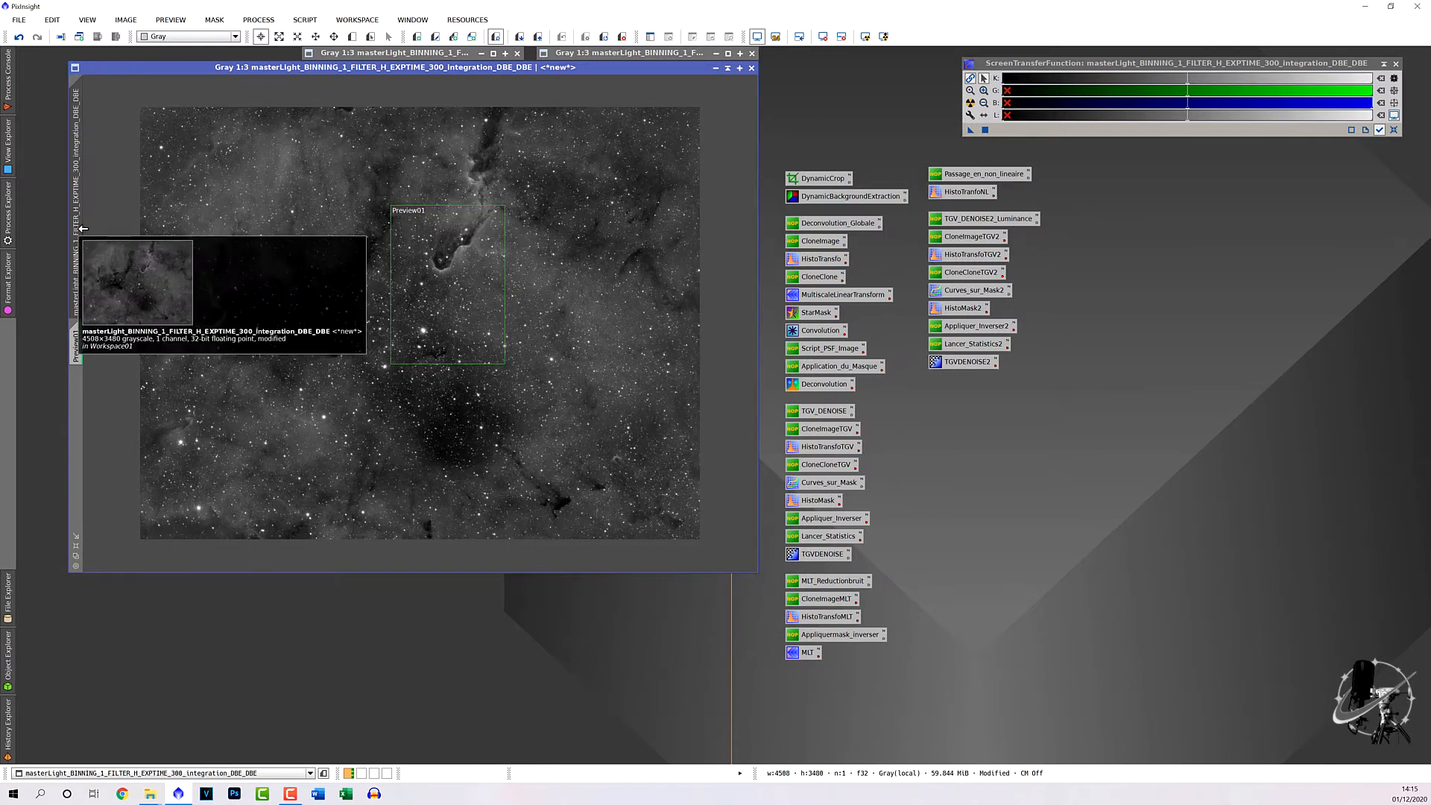
pyautogui.moveTo(80, 229); pyautogui.dragTo(270, 229)
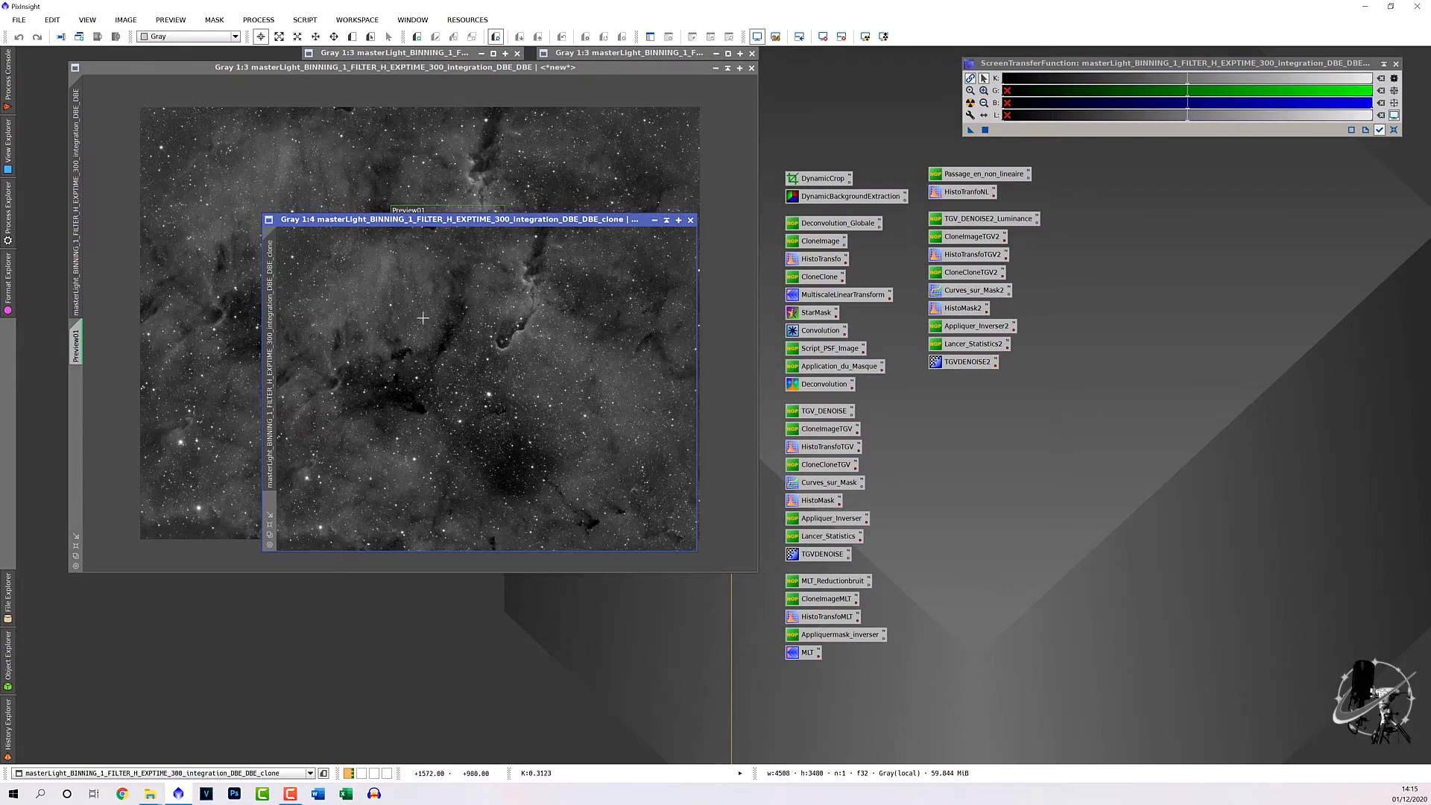
# Delete the HistoTransfoTGV2 icon from the second column and rearrange the icons below it.
pyautogui.rightClick(945, 255)
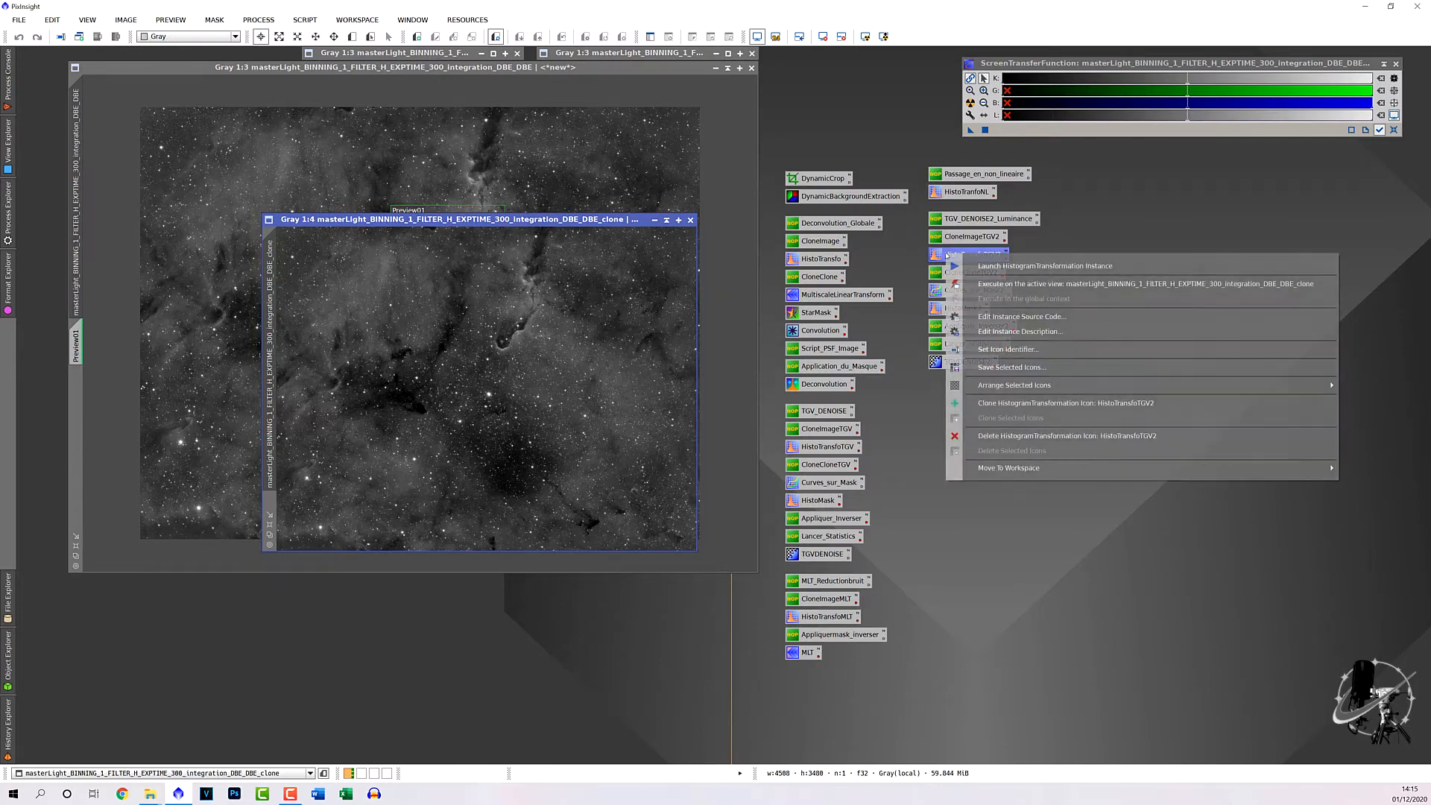
pyautogui.click(1009, 434)
pyautogui.moveTo(945, 272)
pyautogui.mouseDown()
pyautogui.moveTo(947, 256)
pyautogui.moveTo(954, 276)
pyautogui.mouseUp()
pyautogui.moveTo(957, 309); pyautogui.dragTo(961, 353)
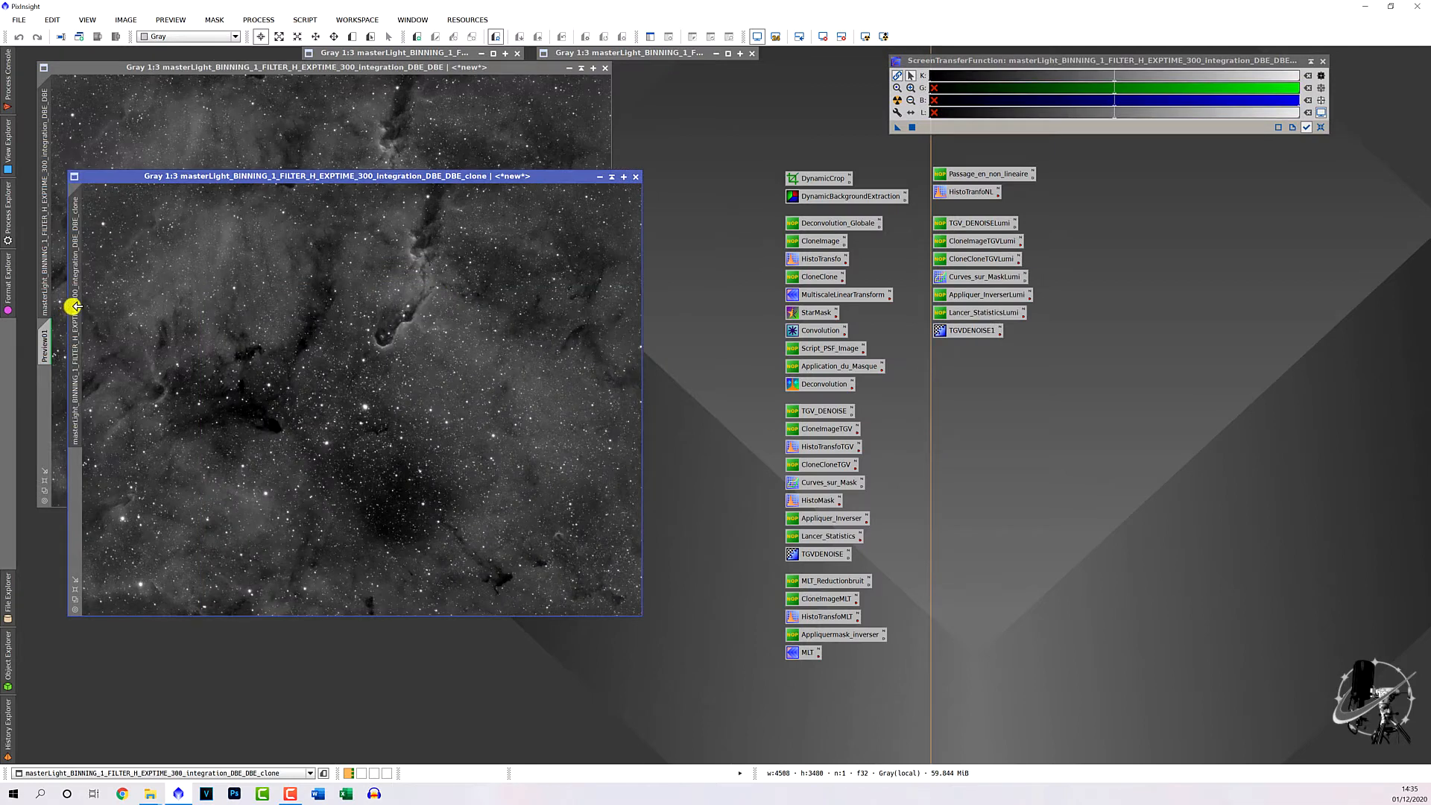
# Duplicate the cloned H image as Support, and collapse its window into the empty workspace beyond the process icons.
pyautogui.moveTo(72, 306)
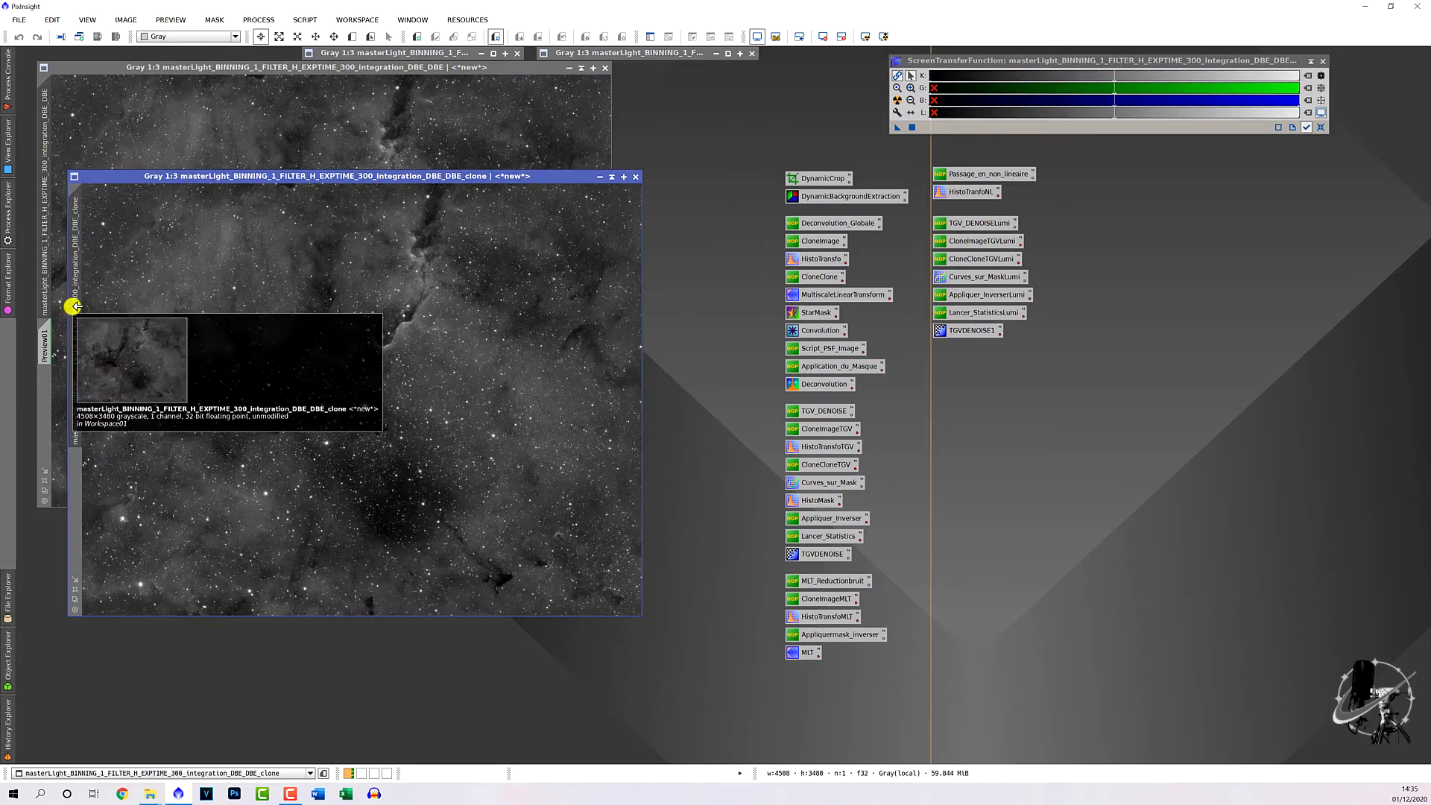
pyautogui.moveTo(75, 306); pyautogui.dragTo(218, 346)
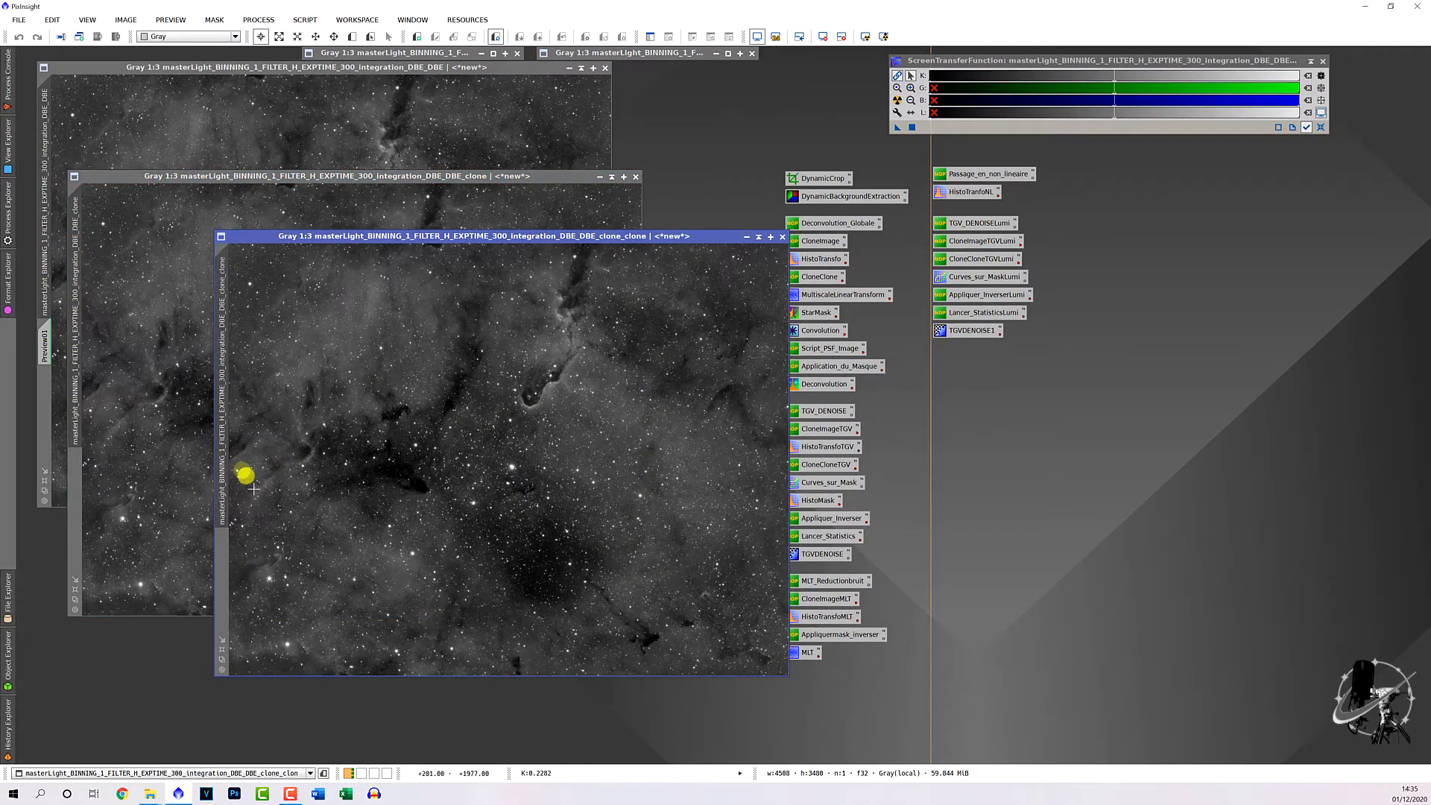
pyautogui.doubleClick(222, 437)
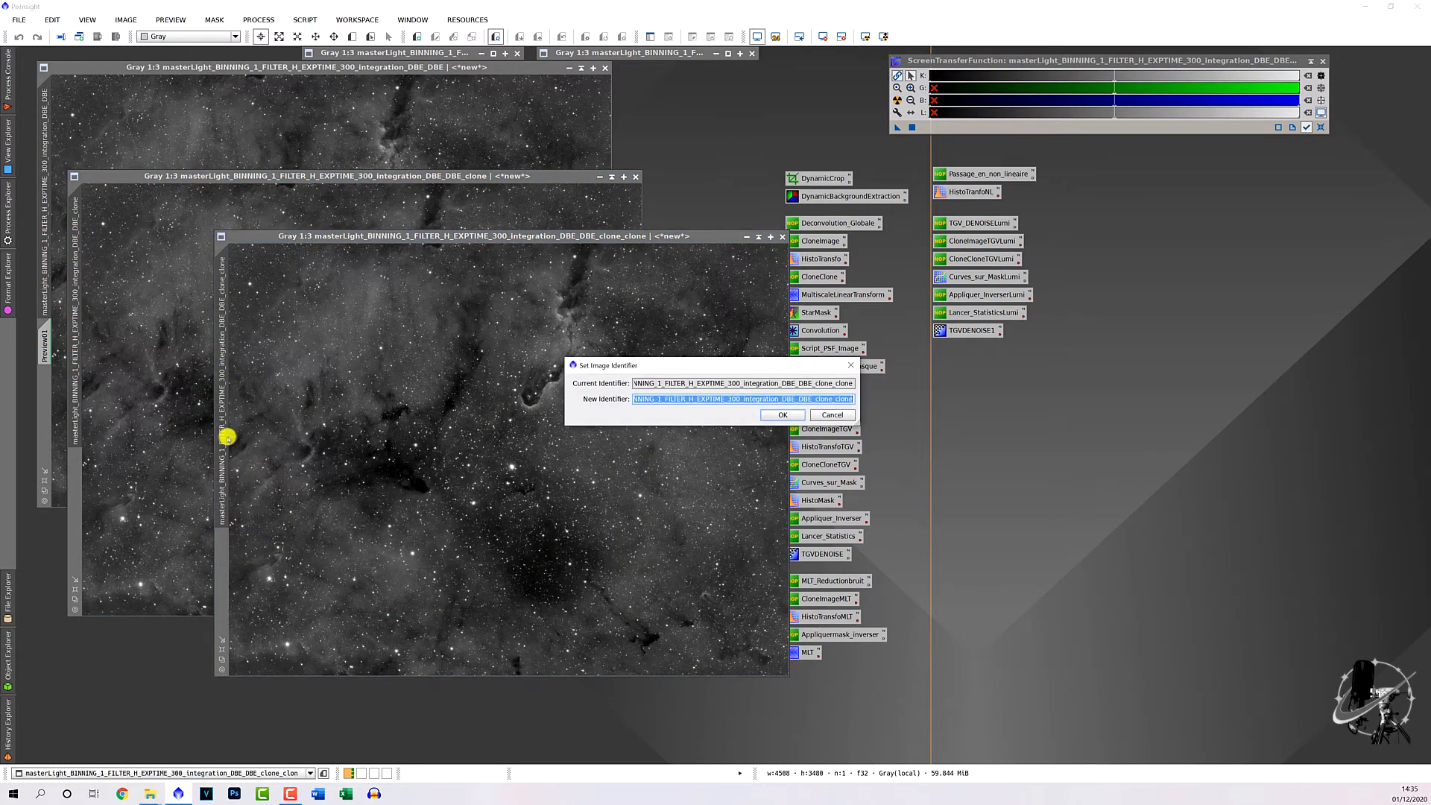
pyautogui.write('Support')
pyautogui.press('Return')
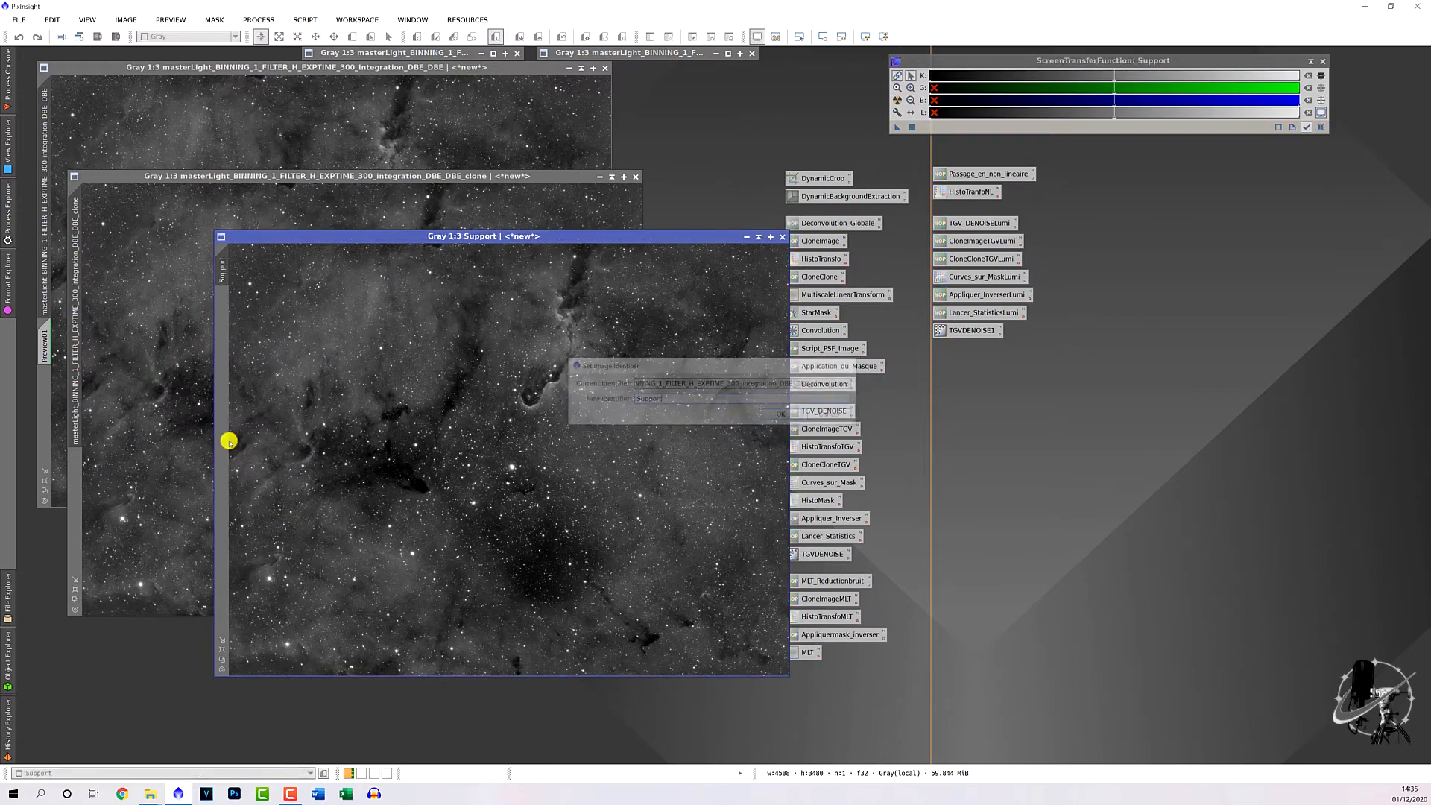
pyautogui.click(757, 237)
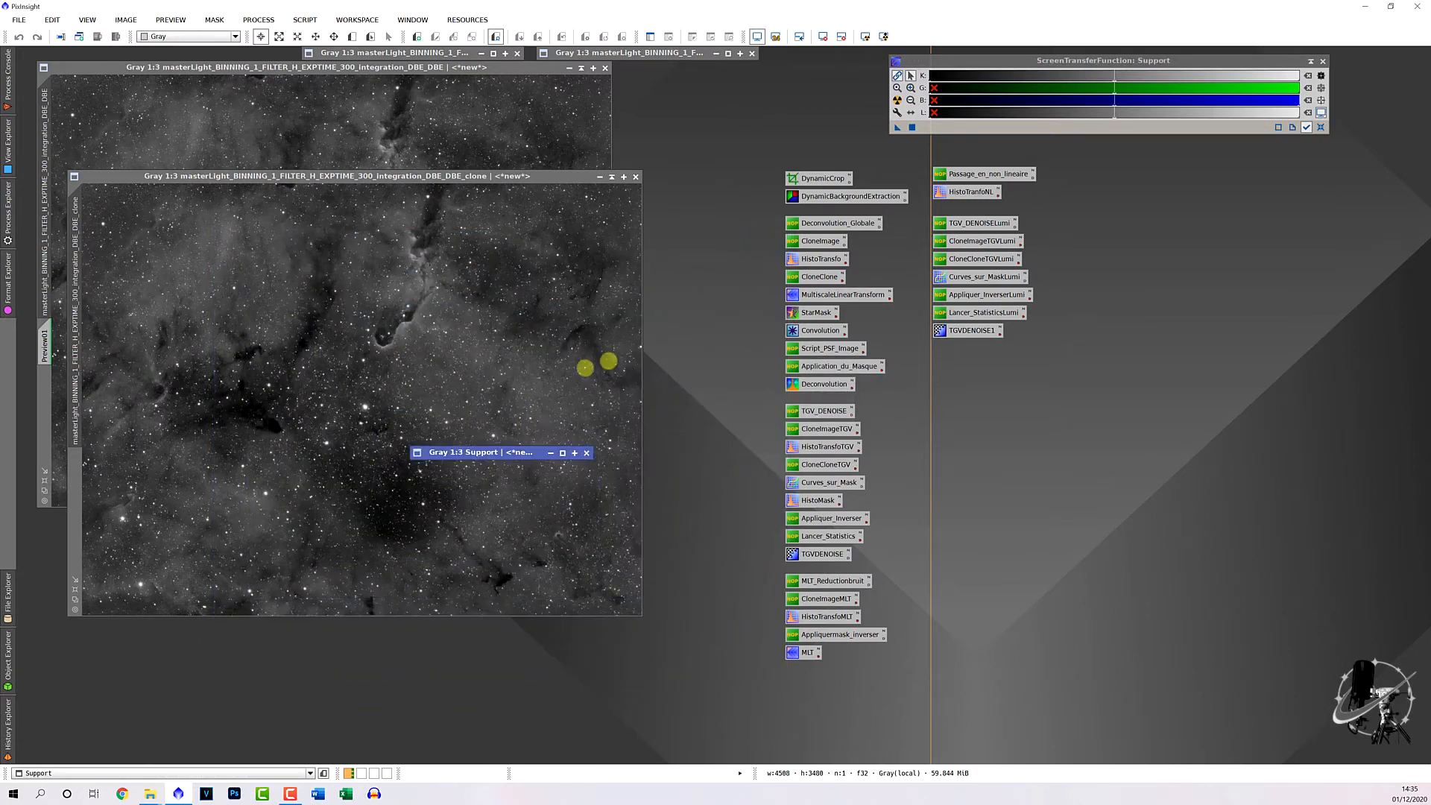
pyautogui.moveTo(530, 450); pyautogui.dragTo(1246, 371)
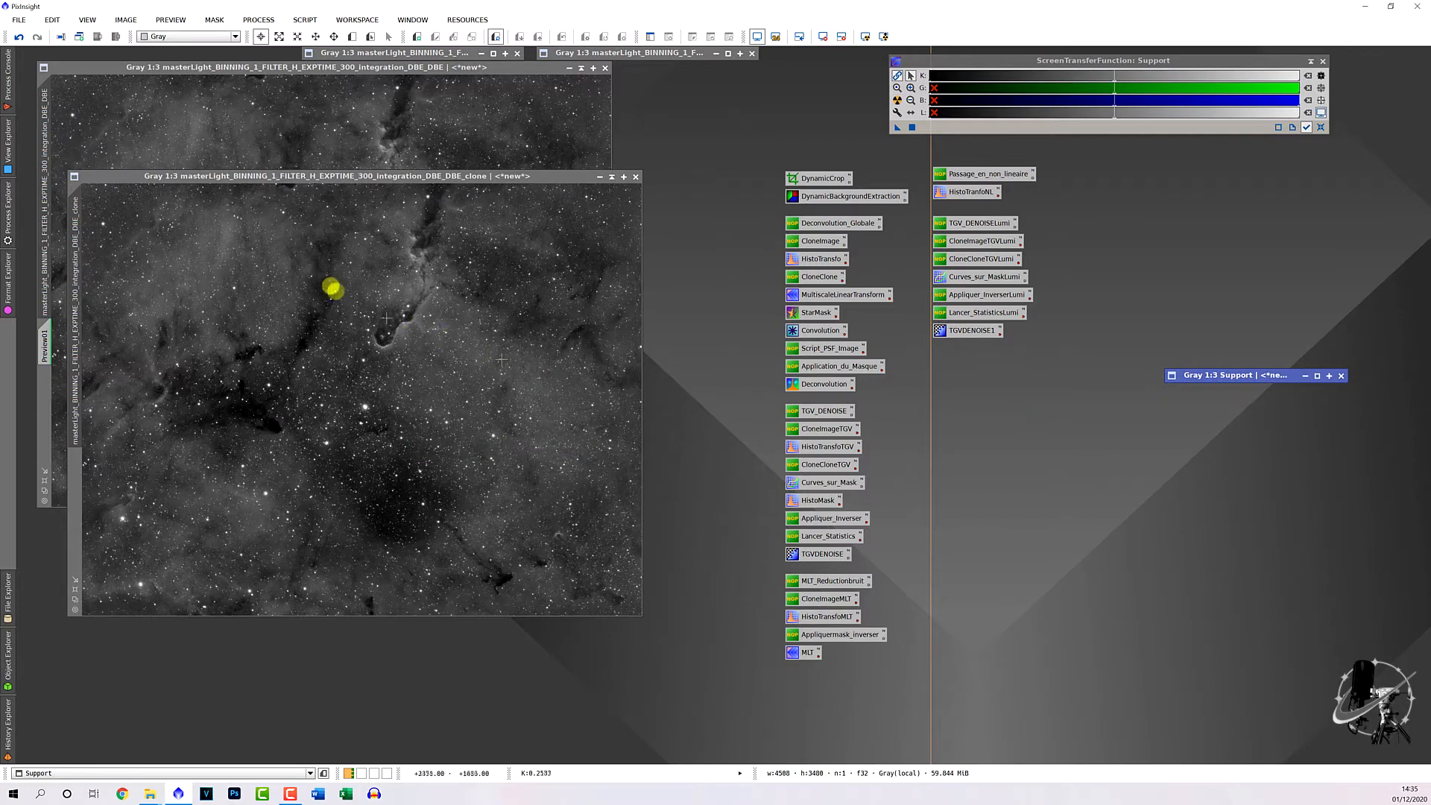
# Rename the remaining H image clone as Mask.
pyautogui.click(332, 176)
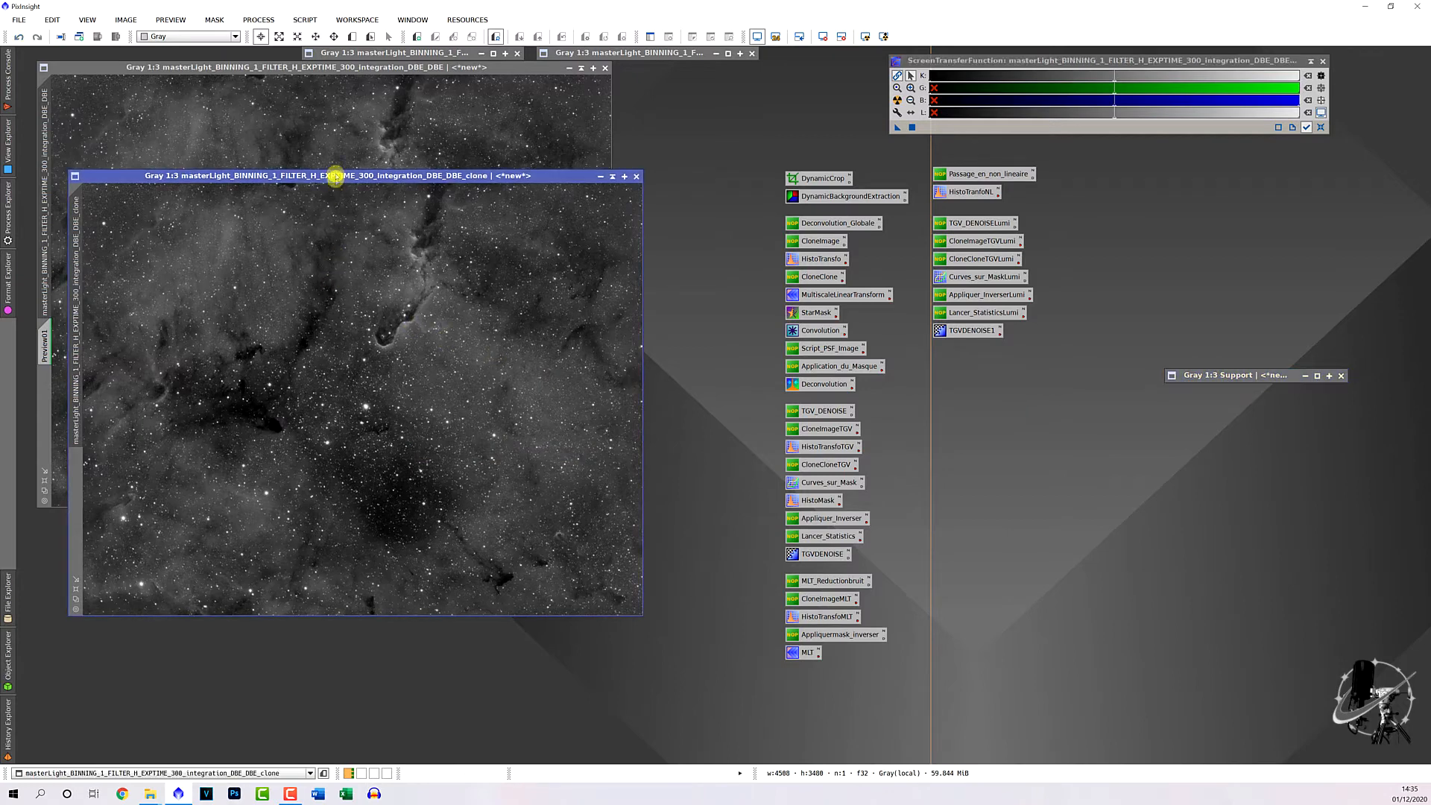
pyautogui.doubleClick(74, 313)
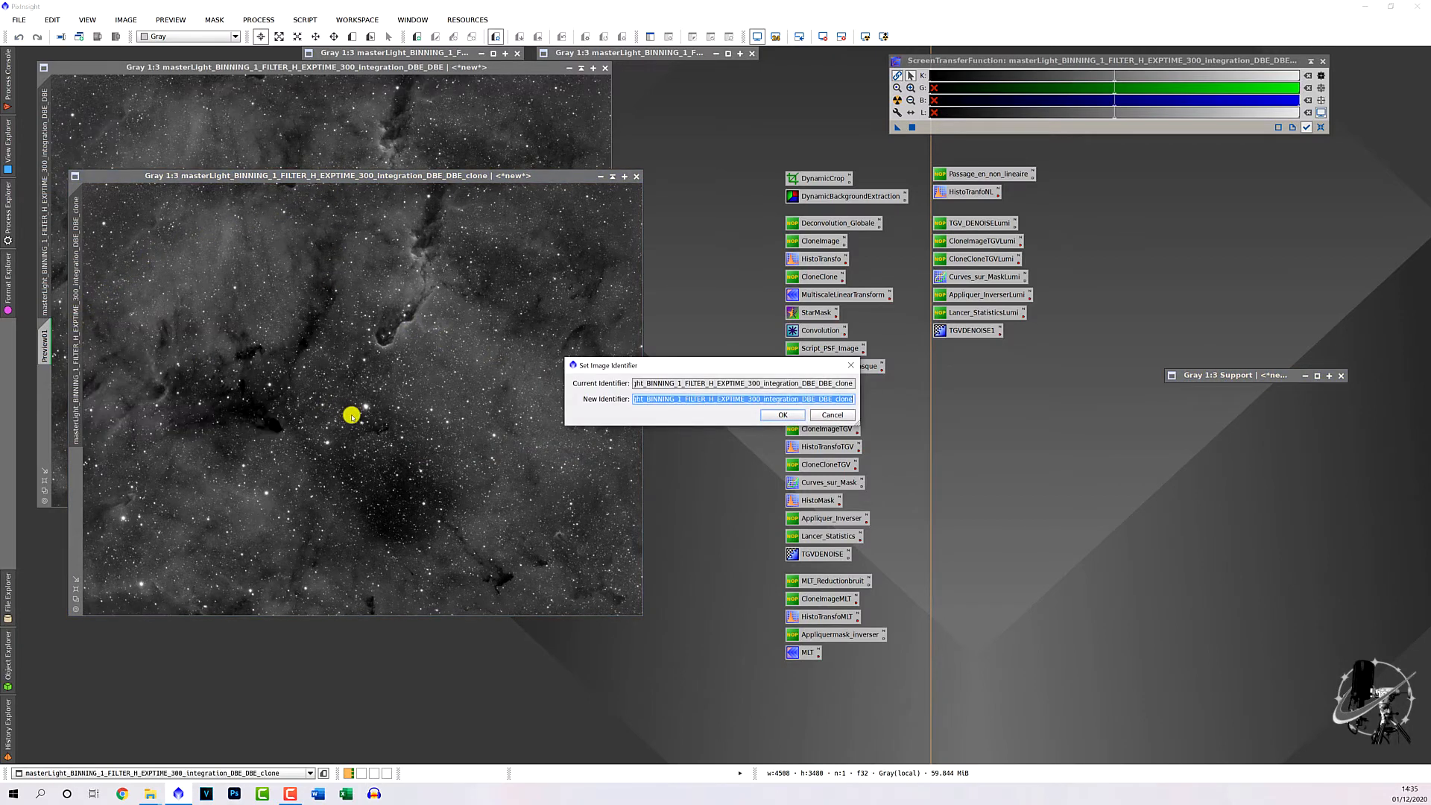
pyautogui.write('Mas')
pyautogui.press('Return')
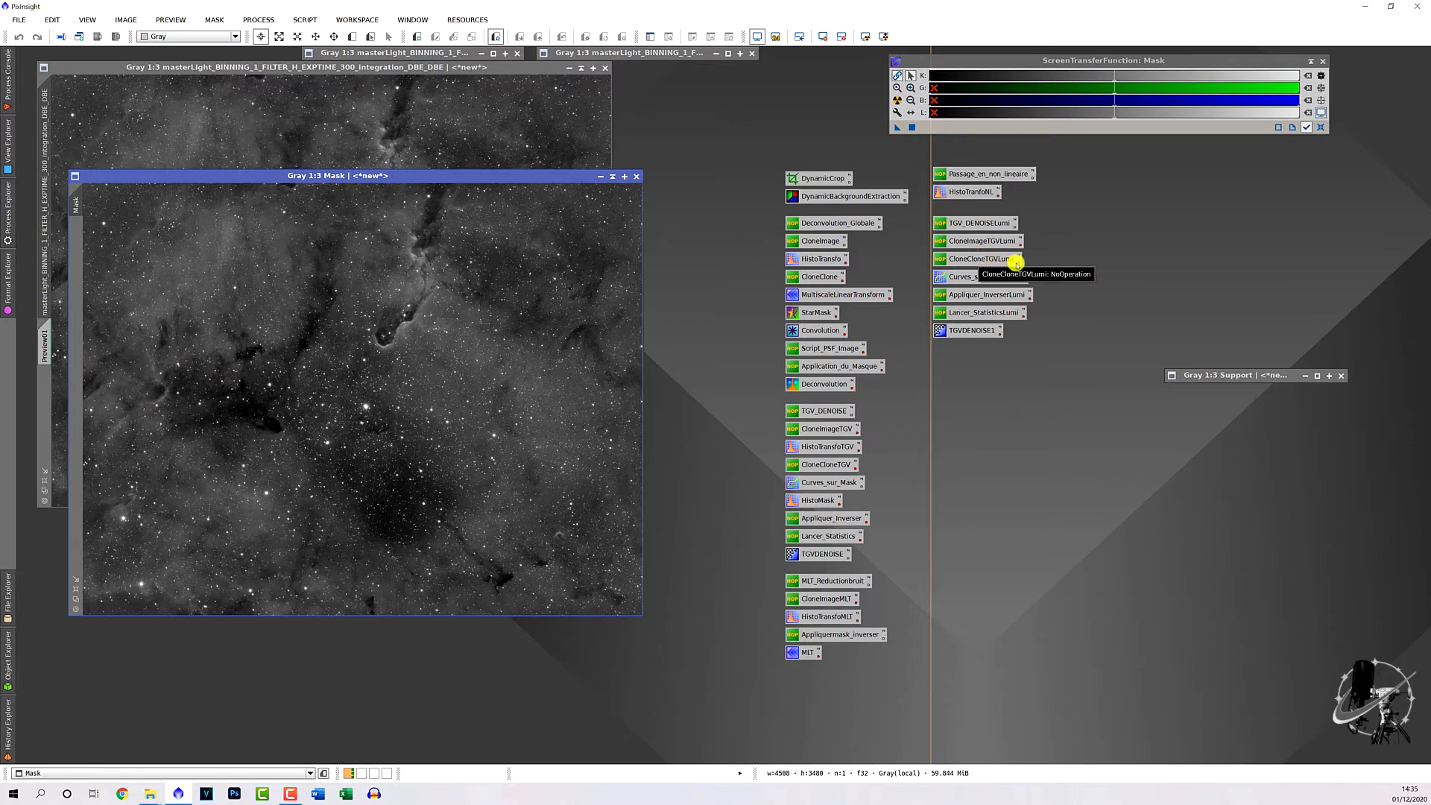
# Apply the saved Curves_sur_MaskLumi curve to the Mask image and close CurvesTransformation.
pyautogui.doubleClick(965, 277)
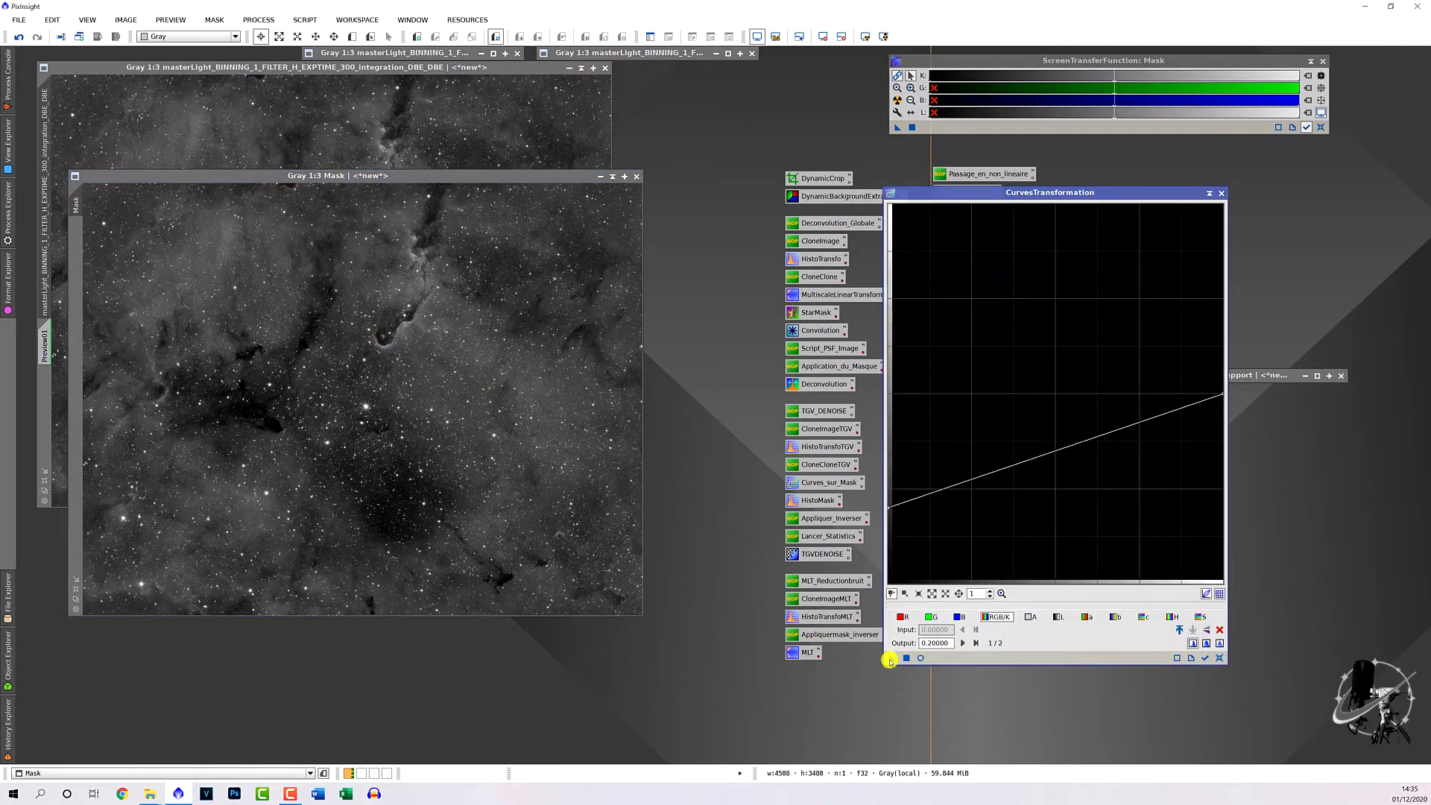
pyautogui.moveTo(889, 659); pyautogui.dragTo(488, 528)
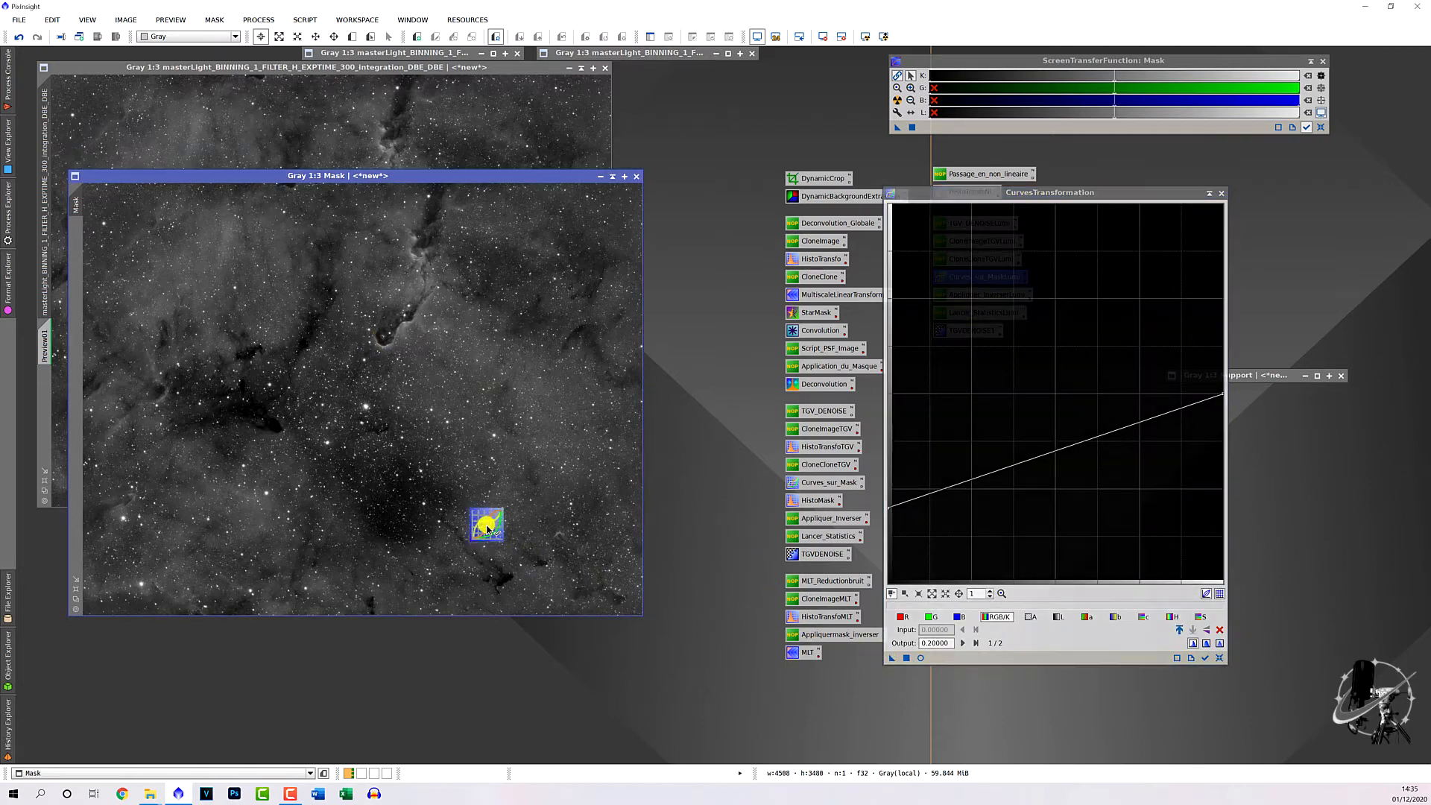
pyautogui.click(1220, 194)
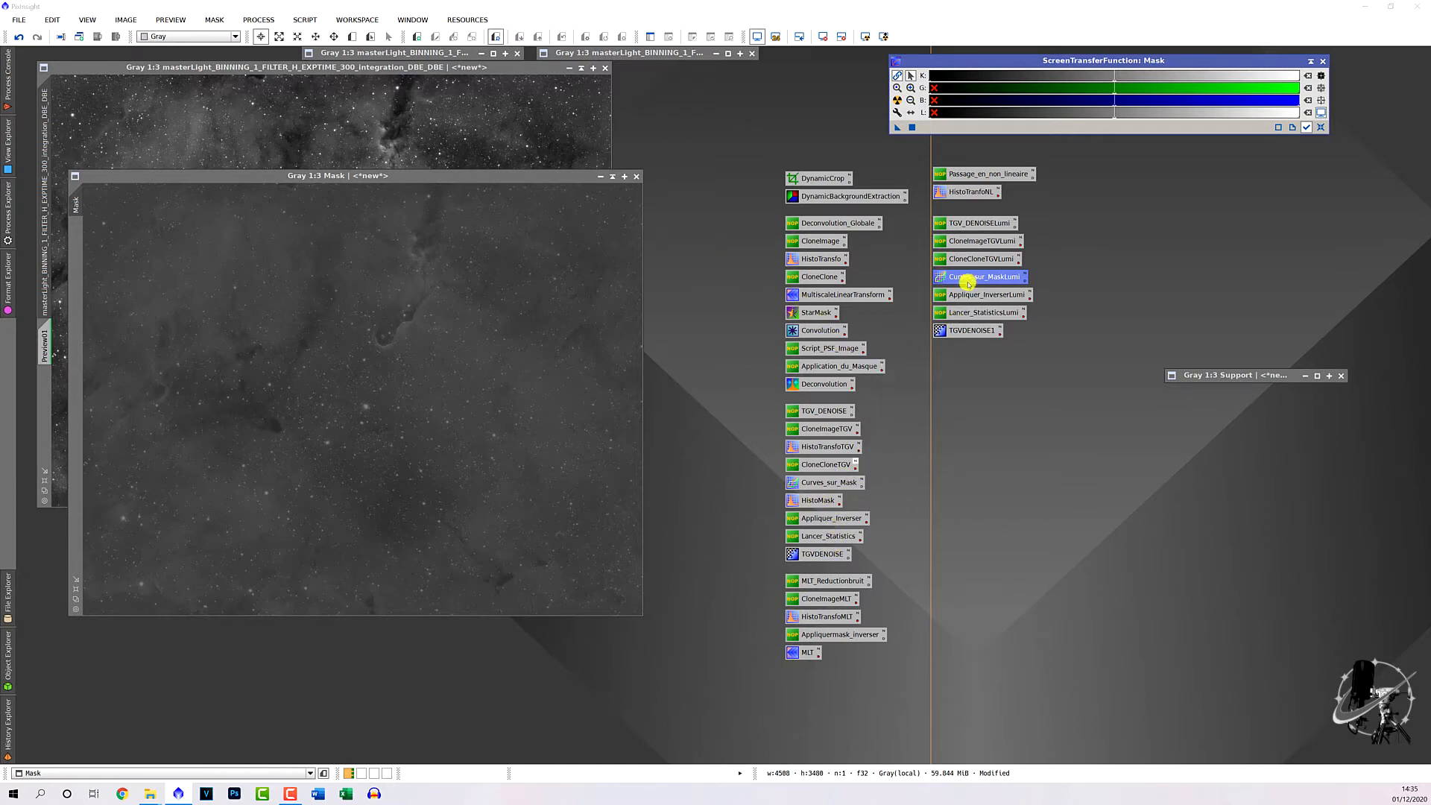
# Clone the HistoMask icon and place the copy in the second column between Curves_sur_MaskLumi and Appliquer_InverserLumi.
pyautogui.moveTo(925, 292); pyautogui.dragTo(966, 332)
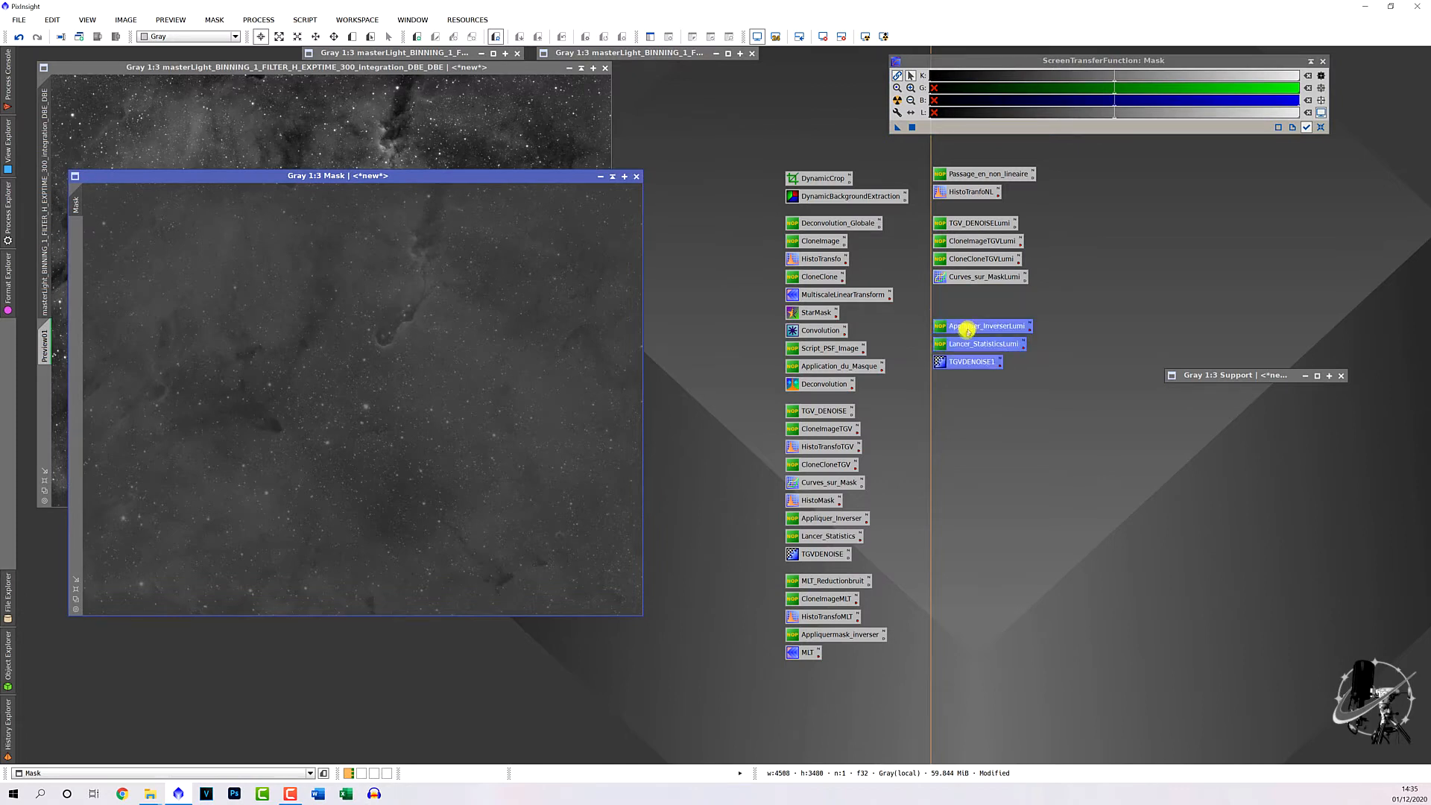
pyautogui.rightClick(820, 501)
pyautogui.click(855, 649)
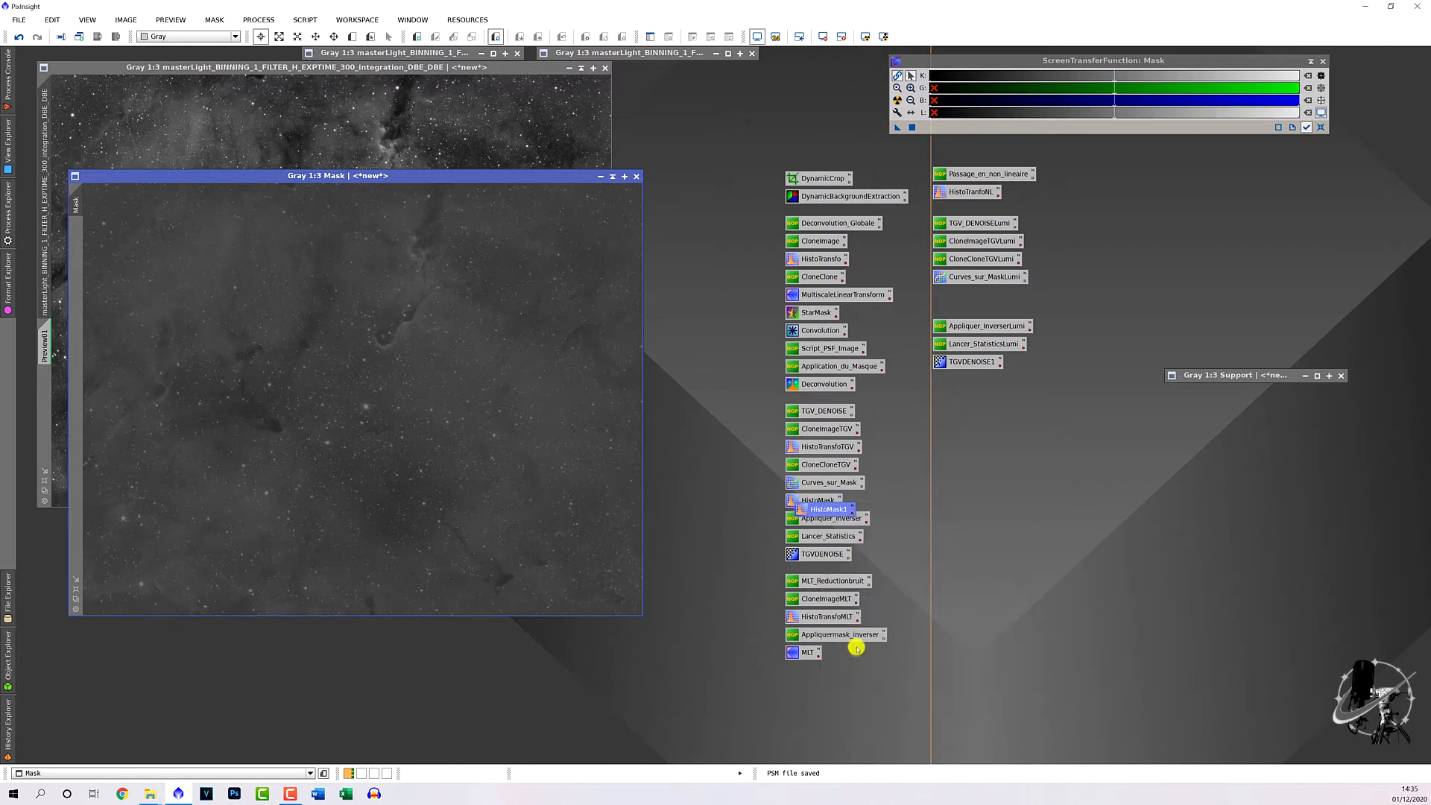
pyautogui.moveTo(820, 511)
pyautogui.mouseDown()
pyautogui.moveTo(877, 495)
pyautogui.moveTo(964, 298)
pyautogui.moveTo(952, 298)
pyautogui.mouseUp()
# Rename the copied icon as HistoMaskLumi and realign the second-column icons around it.
pyautogui.click(987, 296)
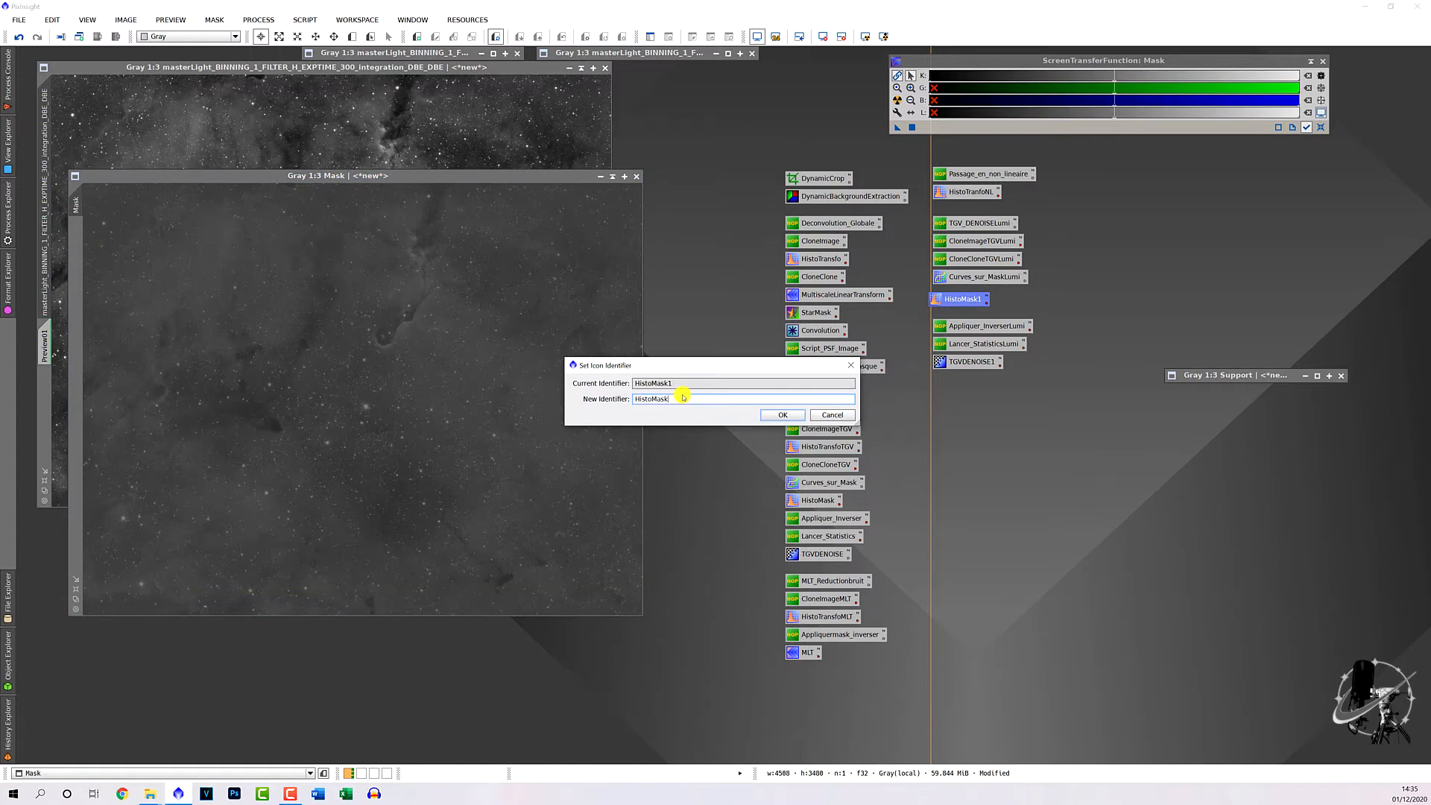
pyautogui.write('Lumi')
pyautogui.press('Return')
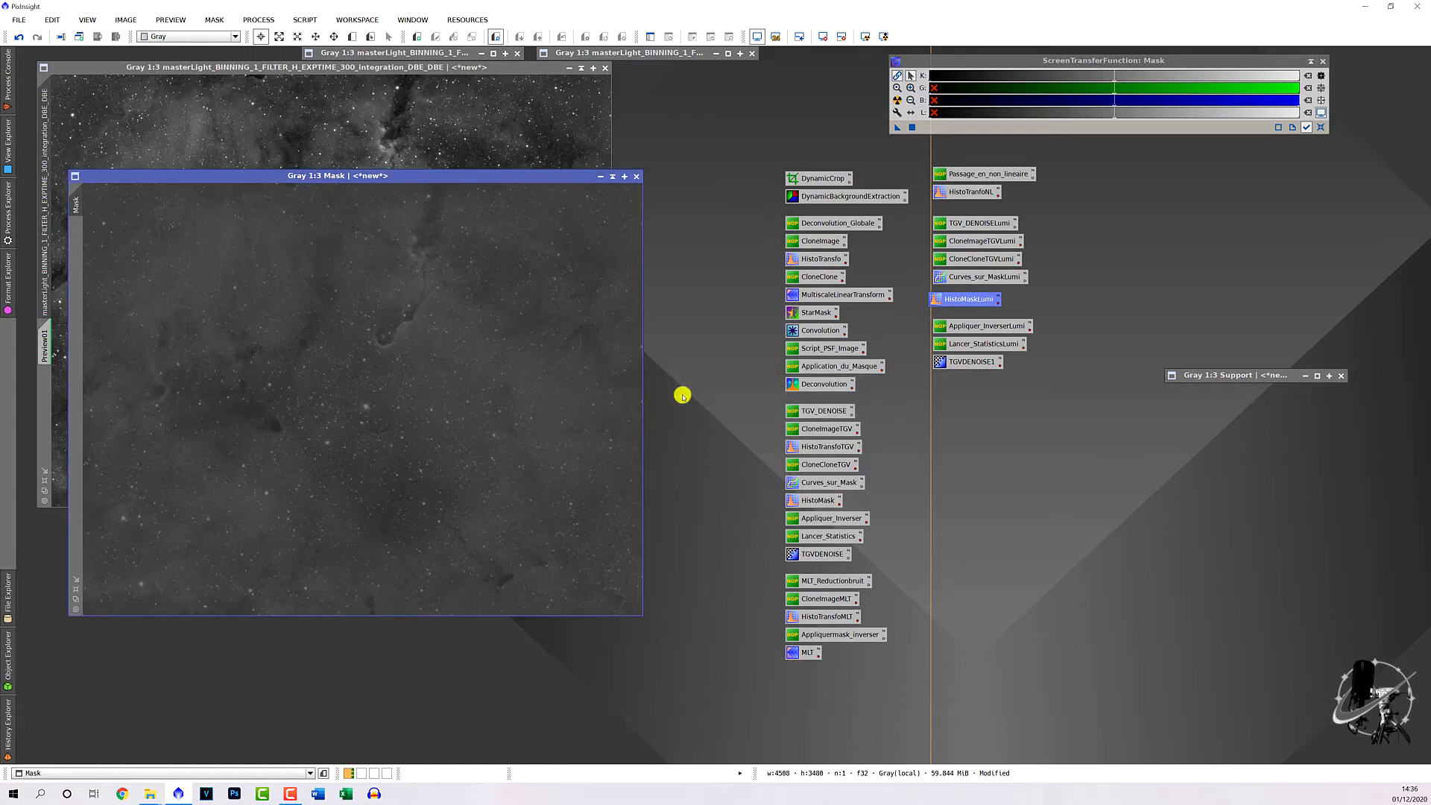
pyautogui.moveTo(968, 324)
pyautogui.mouseDown()
pyautogui.moveTo(958, 313)
pyautogui.moveTo(960, 348)
pyautogui.mouseUp()
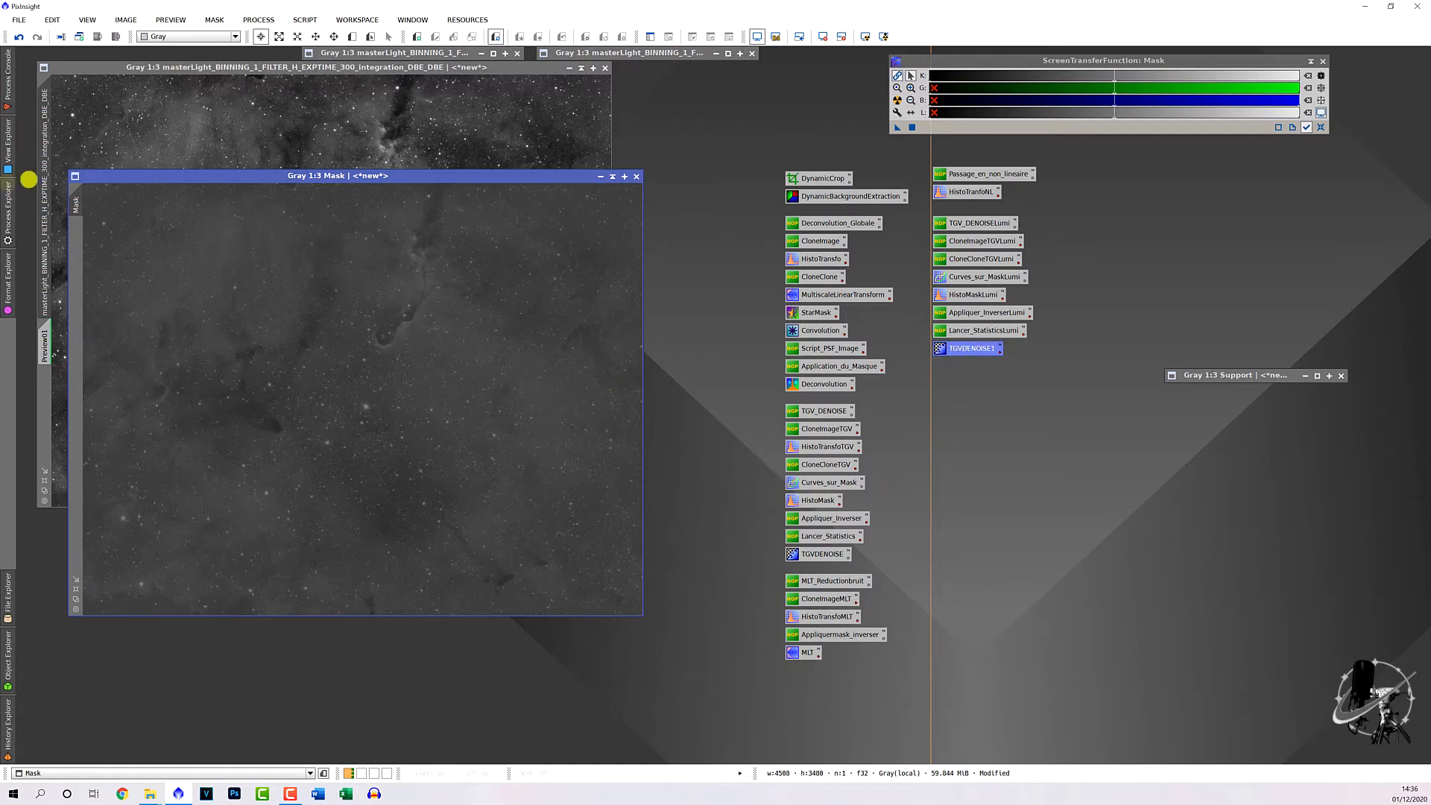
# Load HistoMaskLumi for the Mask view and lower the histogram midtones to about 0.277 with the real-time preview running.
pyautogui.doubleClick(945, 296)
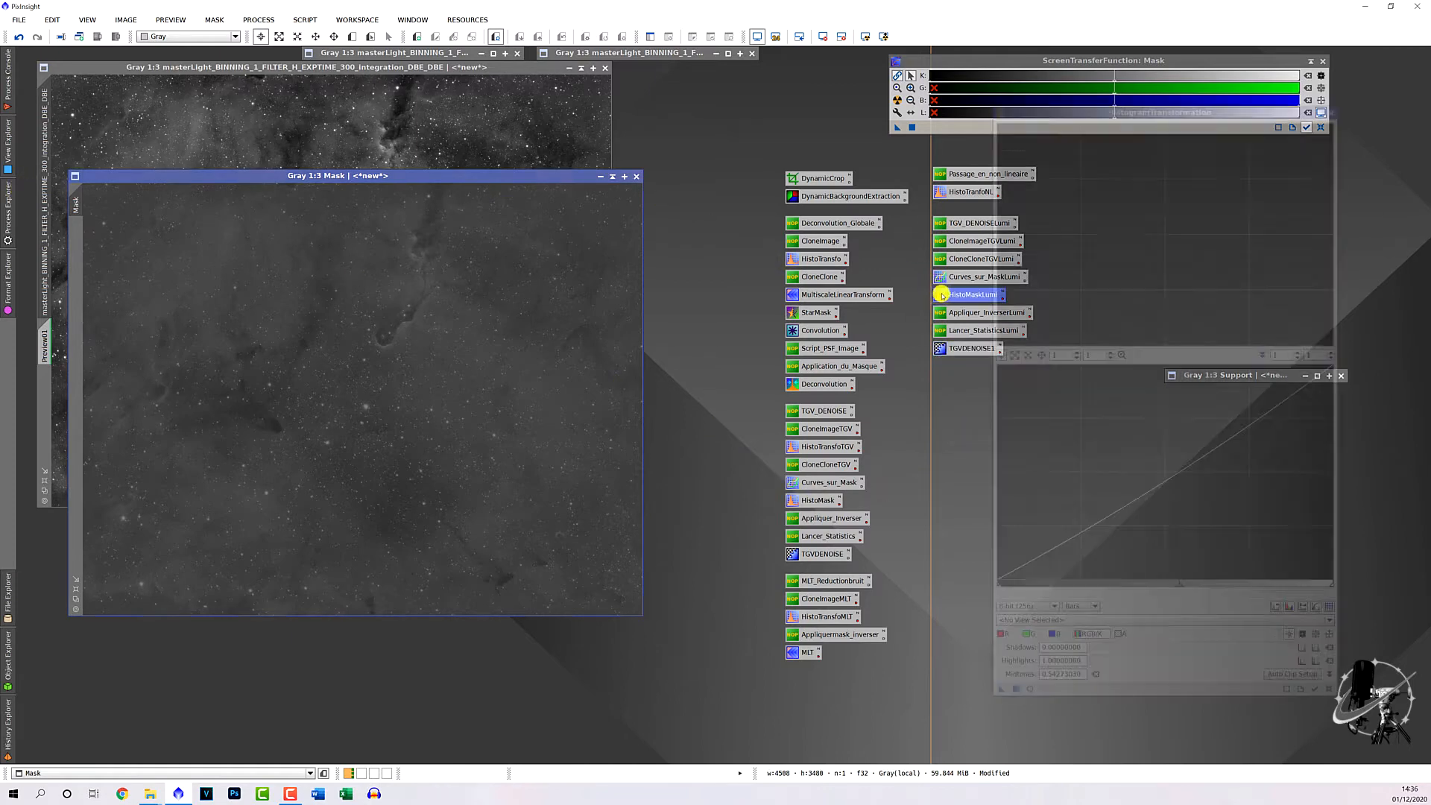
pyautogui.click(1068, 617)
pyautogui.click(1058, 639)
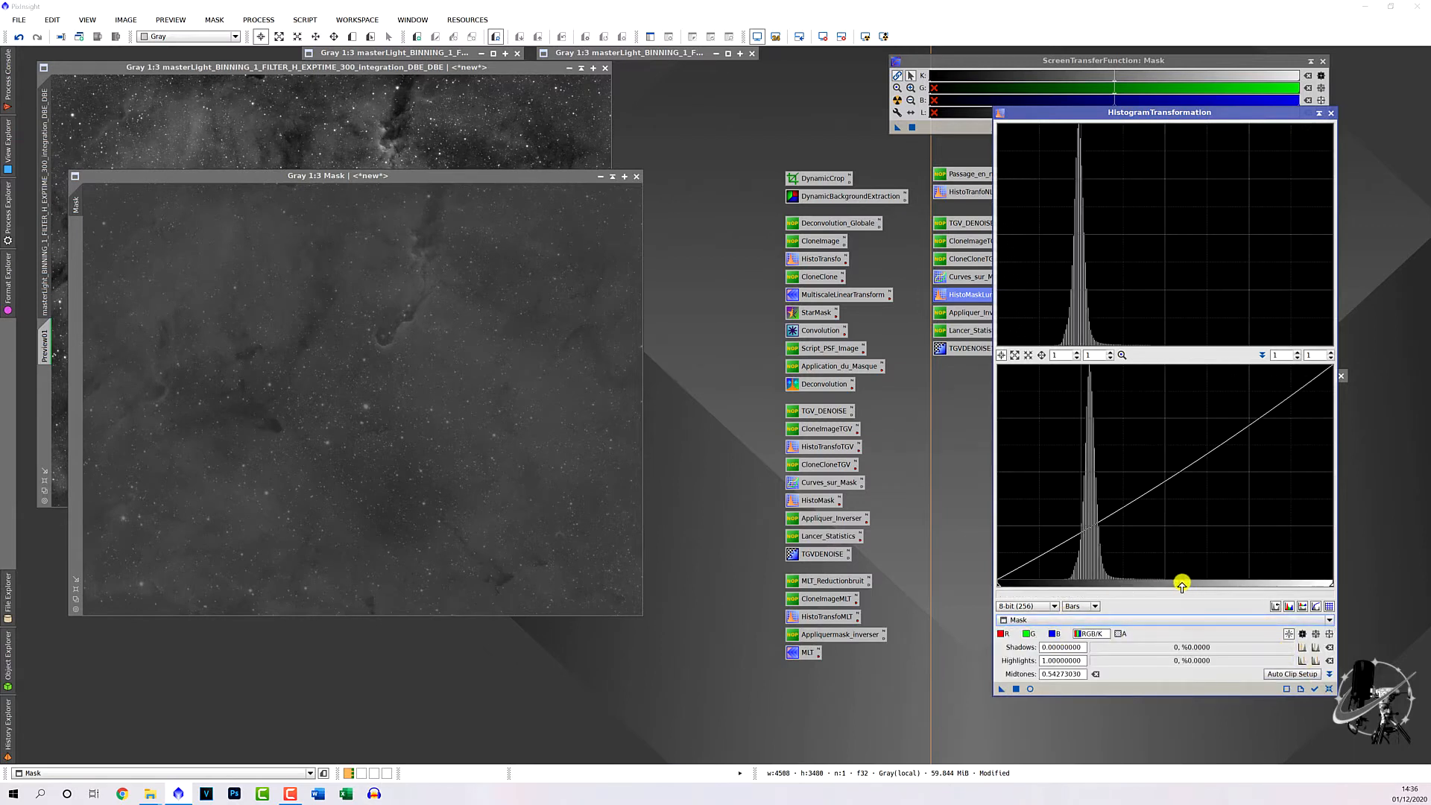
pyautogui.moveTo(1179, 588); pyautogui.dragTo(1093, 580)
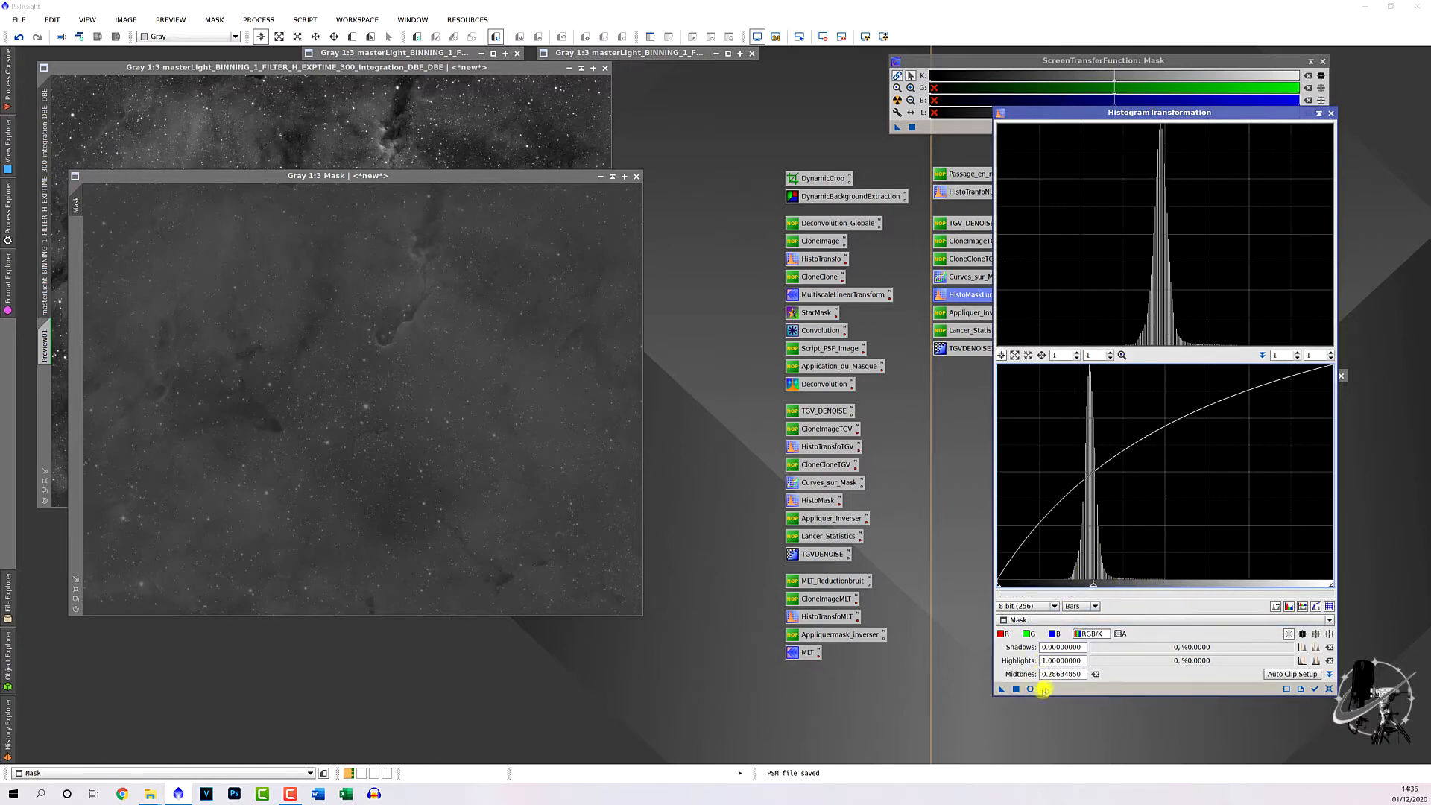
pyautogui.click(1029, 688)
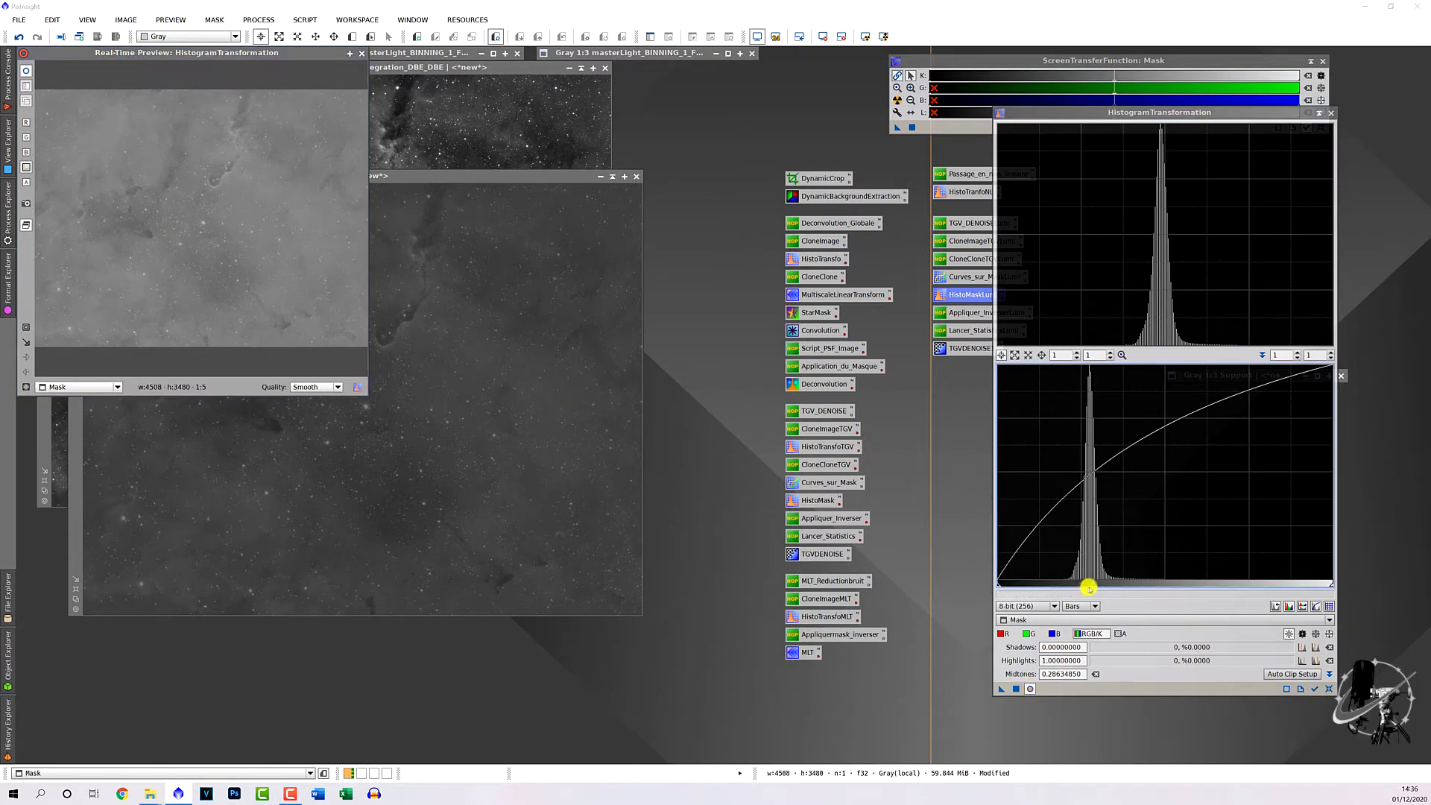
pyautogui.moveTo(1092, 589); pyautogui.dragTo(1090, 587)
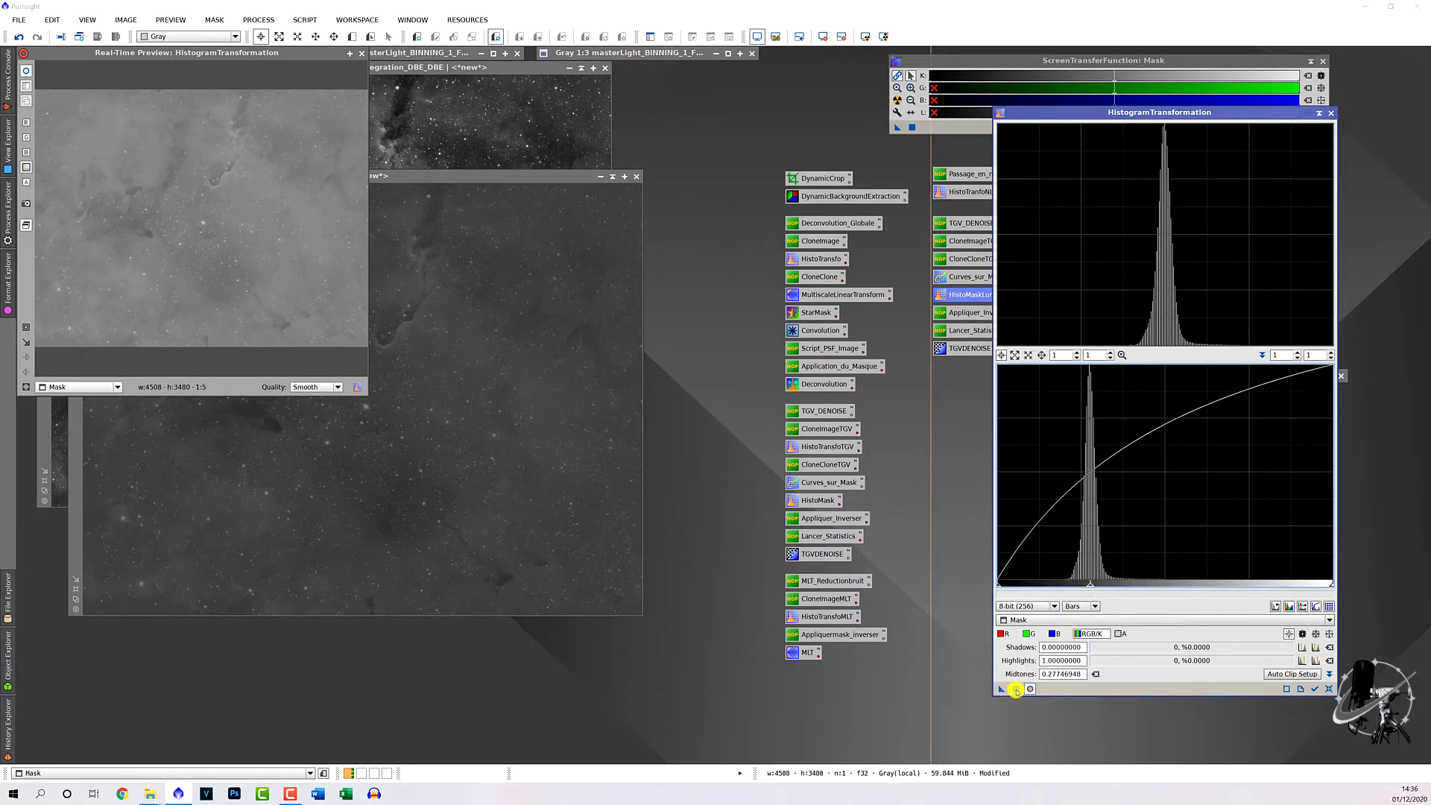
# Apply the histogram transformation to the Mask image and close its real-time preview and HistogramTransformation.
pyautogui.click(1016, 689)
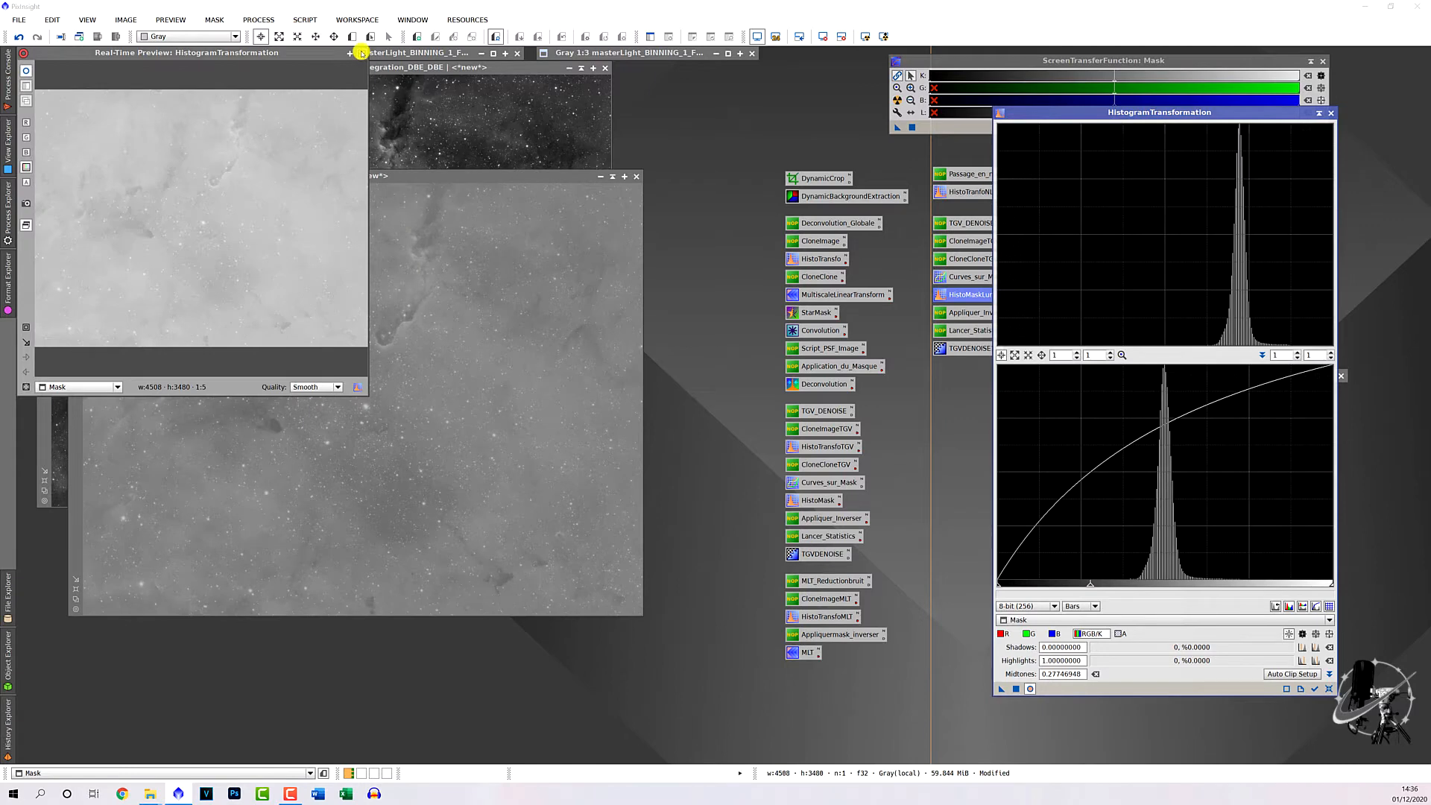
pyautogui.click(361, 53)
pyautogui.click(1330, 114)
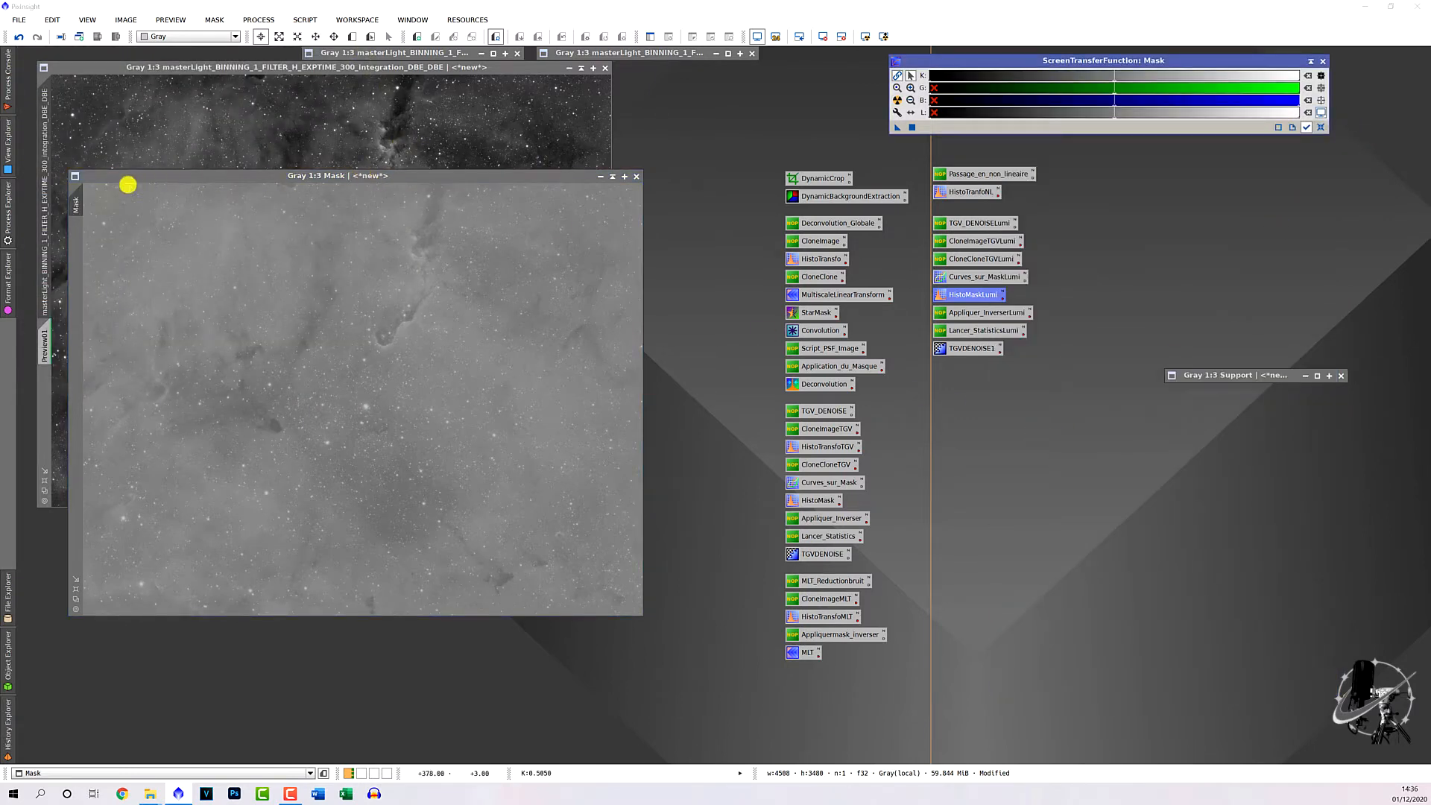
# Assign the Mask image as the mask of the H image and park the collapsed Mask window above Support.
pyautogui.moveTo(76, 203); pyautogui.dragTo(48, 412)
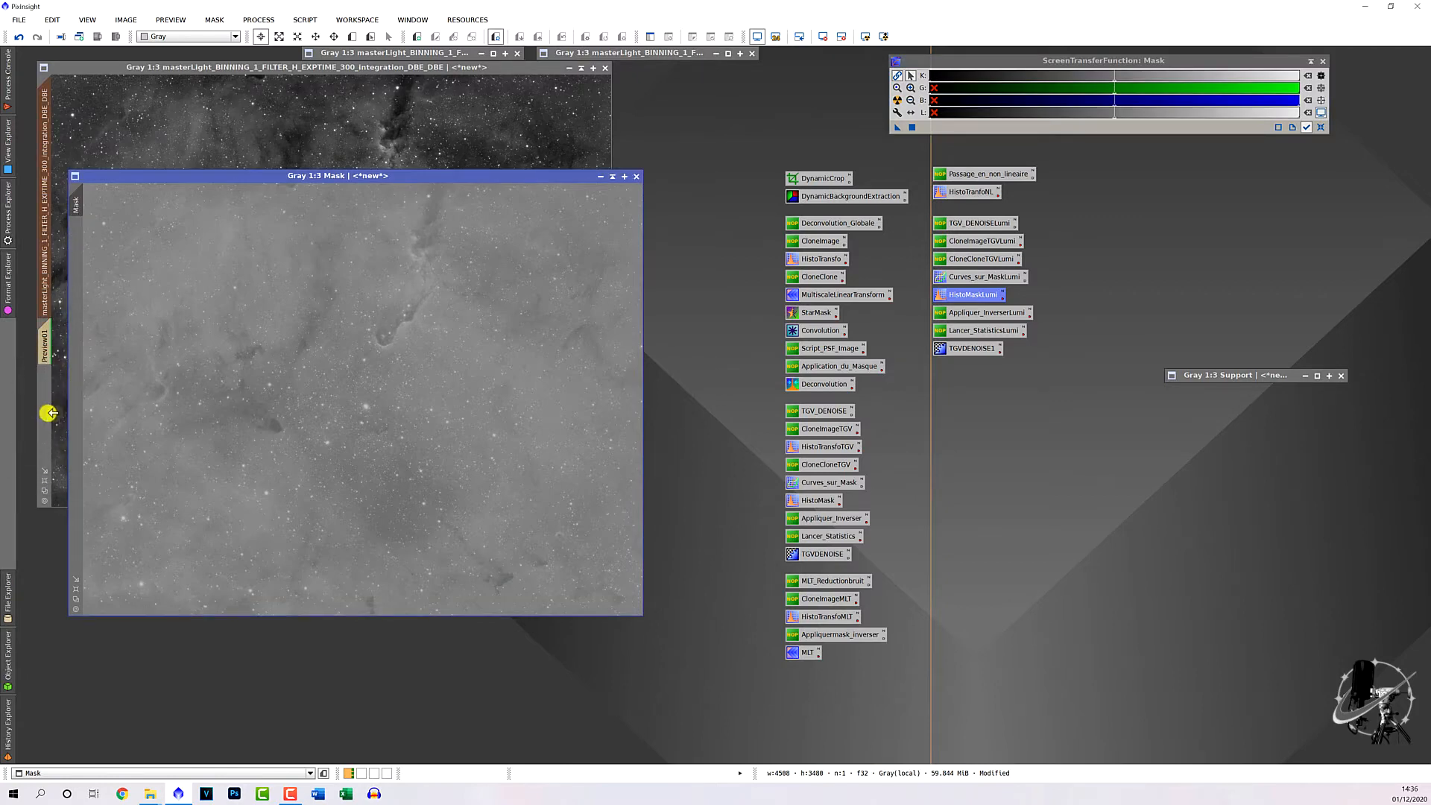
pyautogui.click(600, 176)
pyautogui.moveTo(351, 393); pyautogui.dragTo(1159, 263)
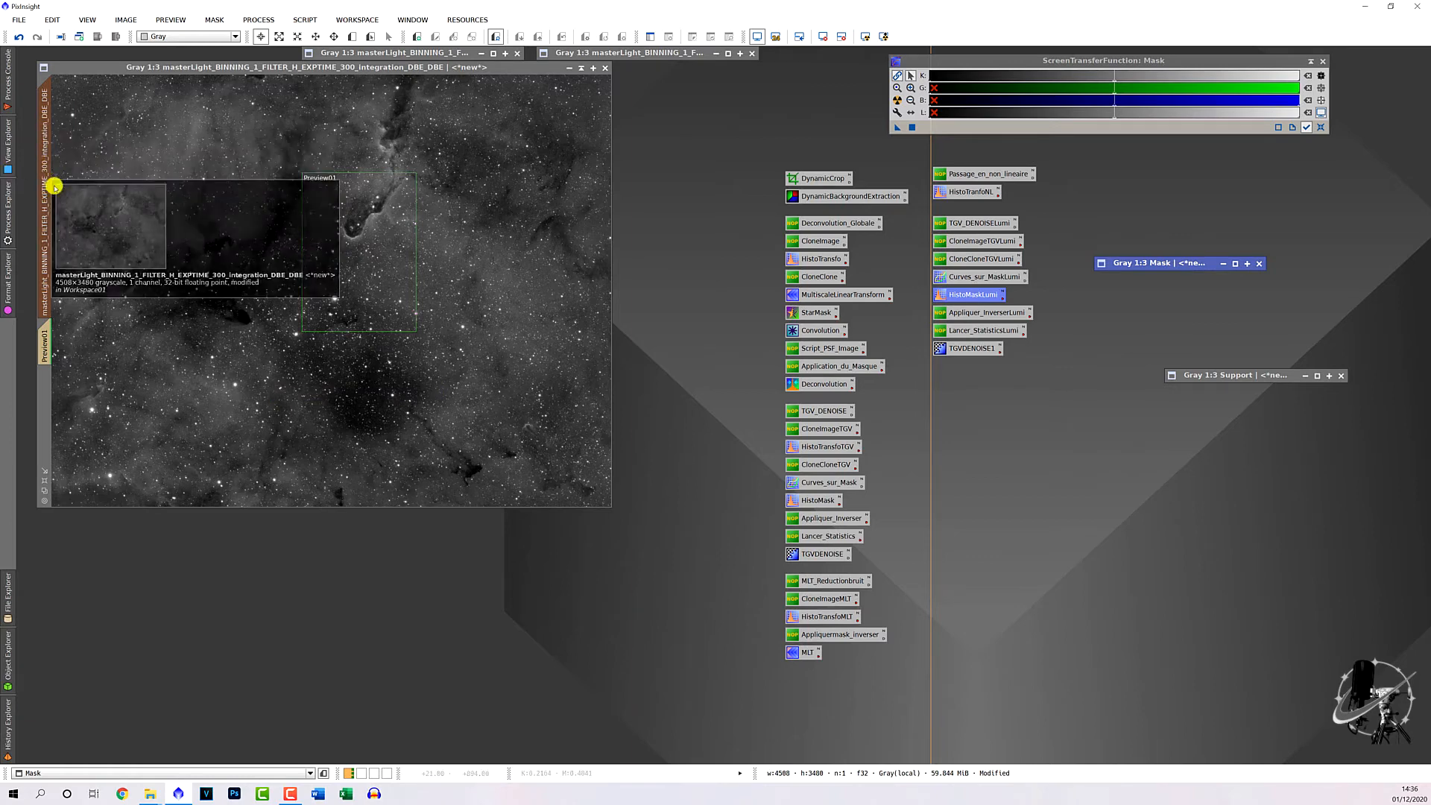
# Show the mask overlay on the H image, invert the mask, and hide the overlay.
pyautogui.click(178, 73)
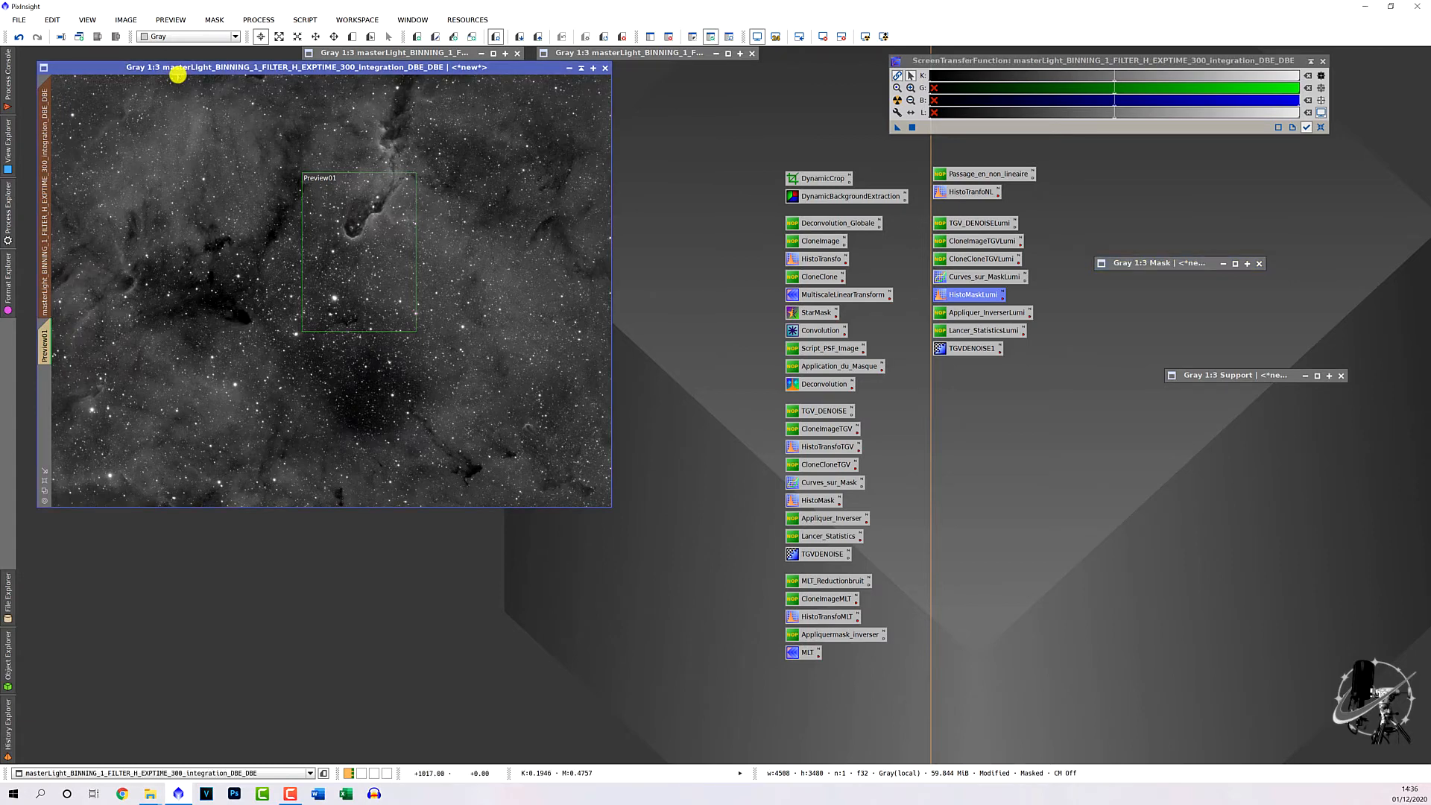
pyautogui.hotkey('ctrl', 'k')
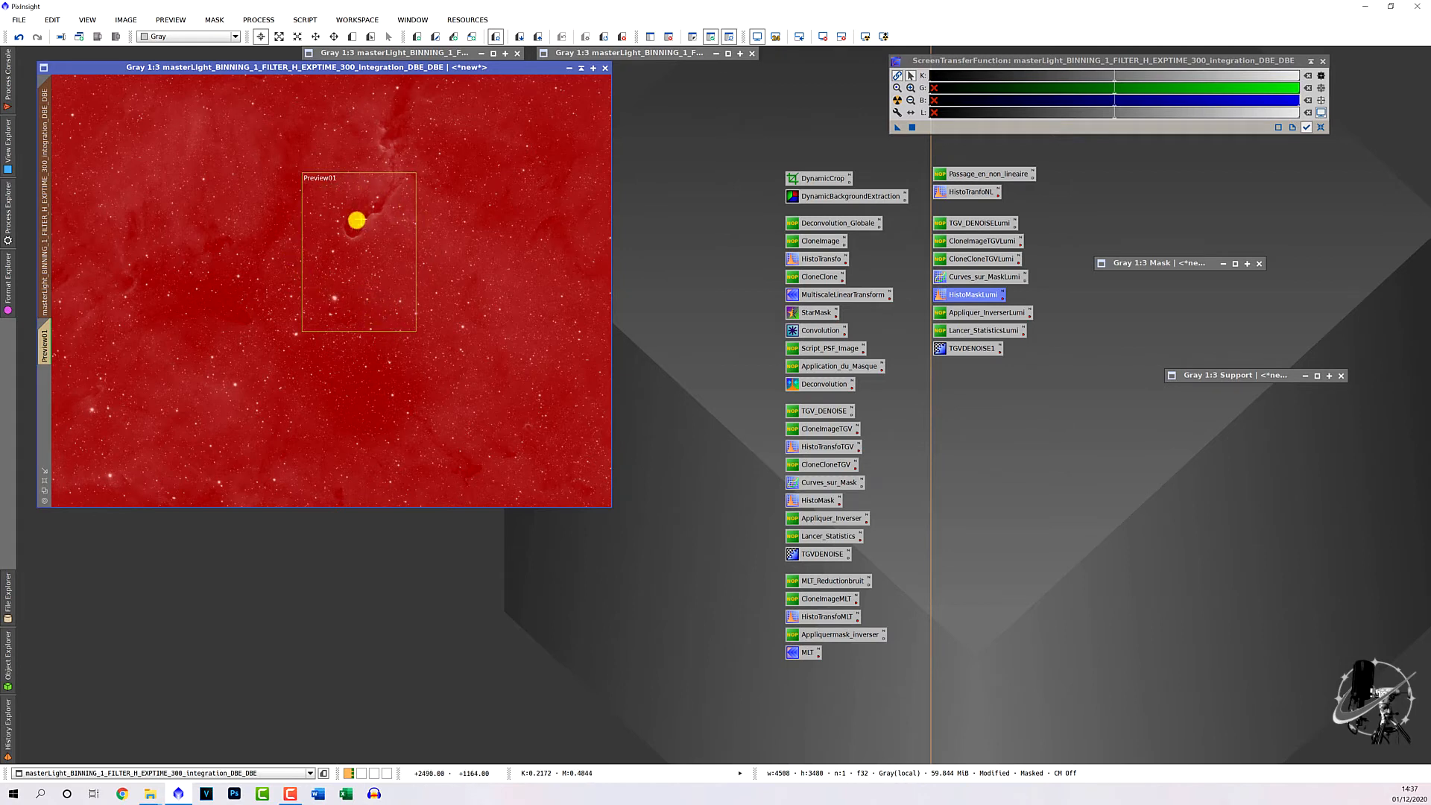
pyautogui.click(213, 22)
pyautogui.click(221, 71)
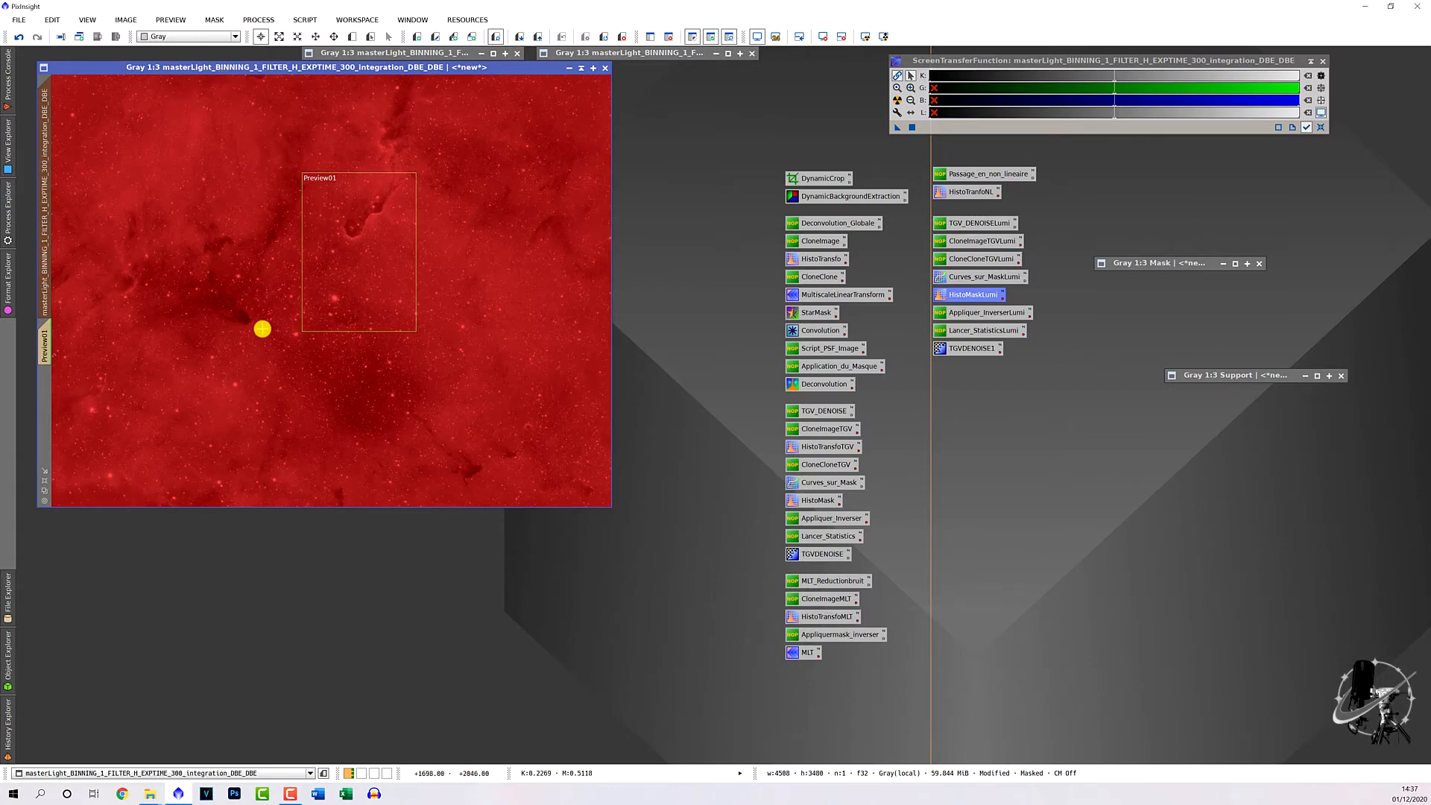
pyautogui.hotkey('ctrl', 'k')
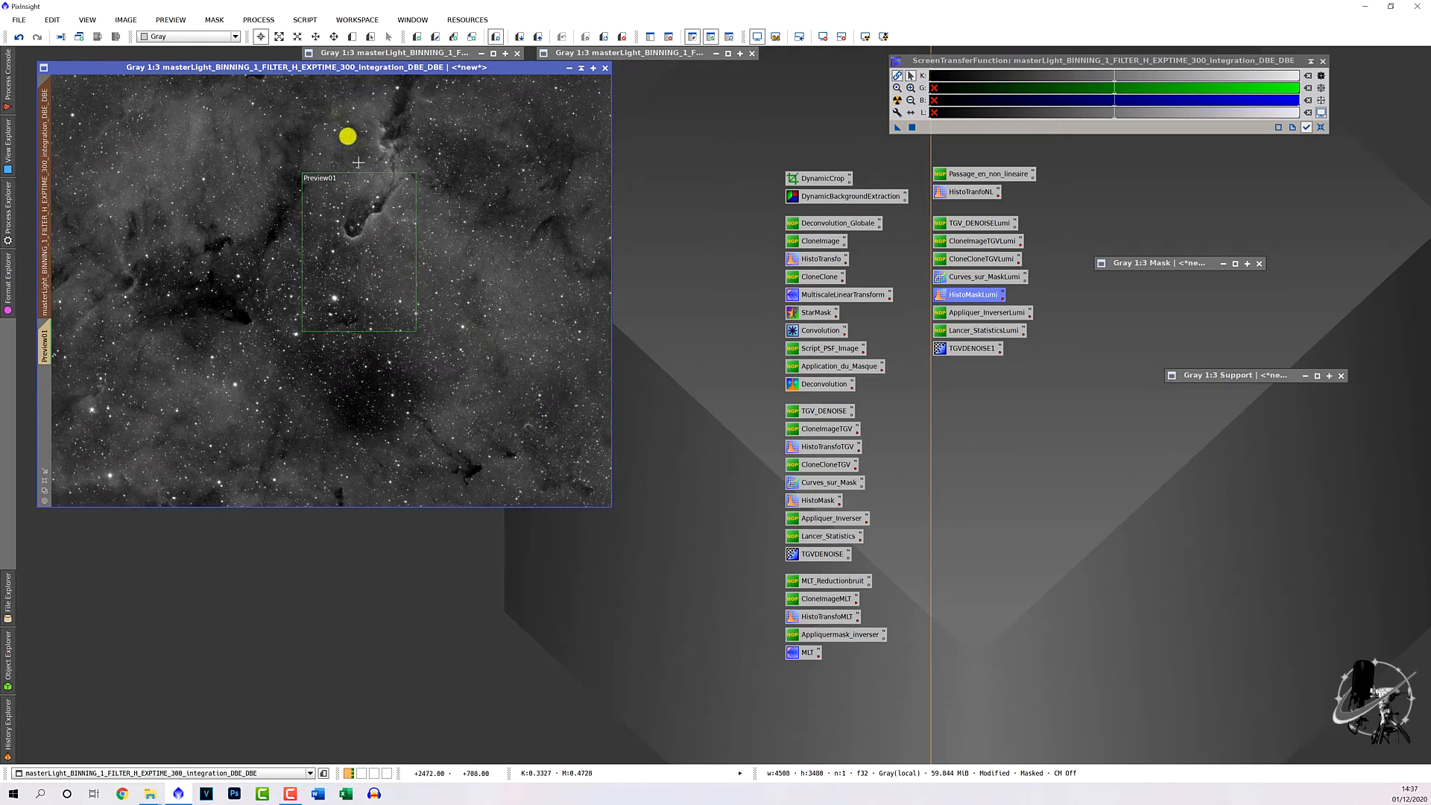
# Display the Statistics of the H image and shrink and move the window so the TGVDENOISE1 icon stays accessible.
pyautogui.click(271, 22)
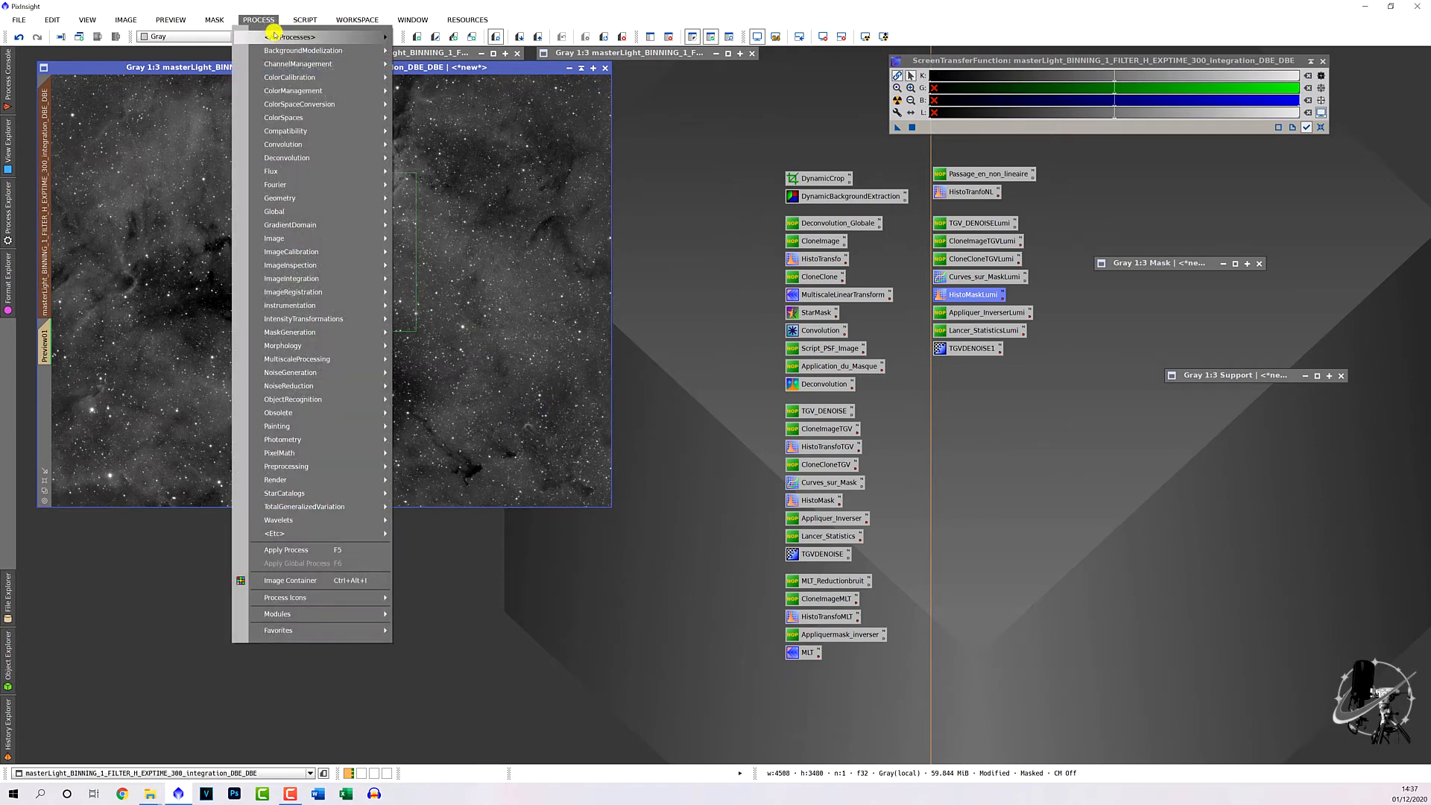
pyautogui.moveTo(274, 35)
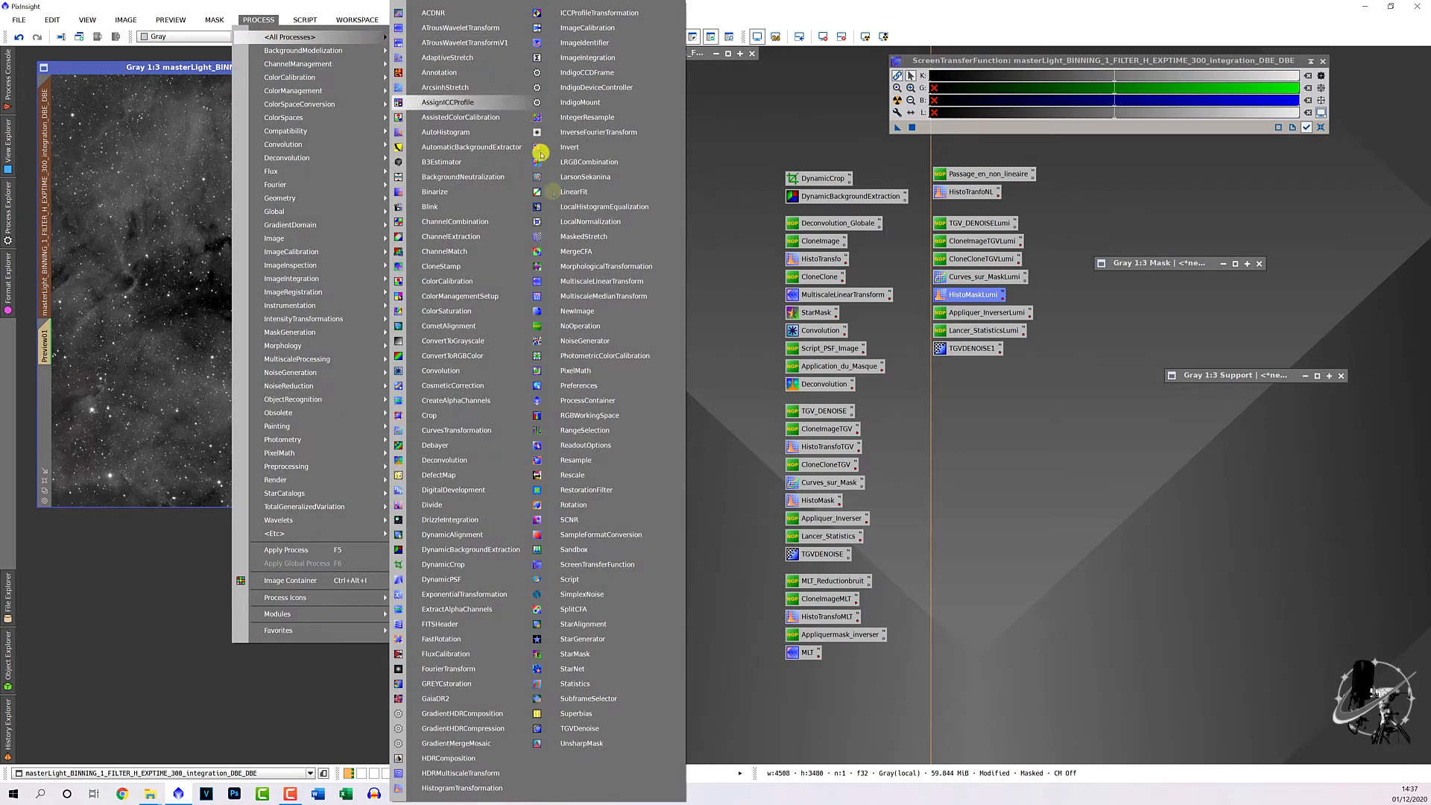
pyautogui.click(586, 681)
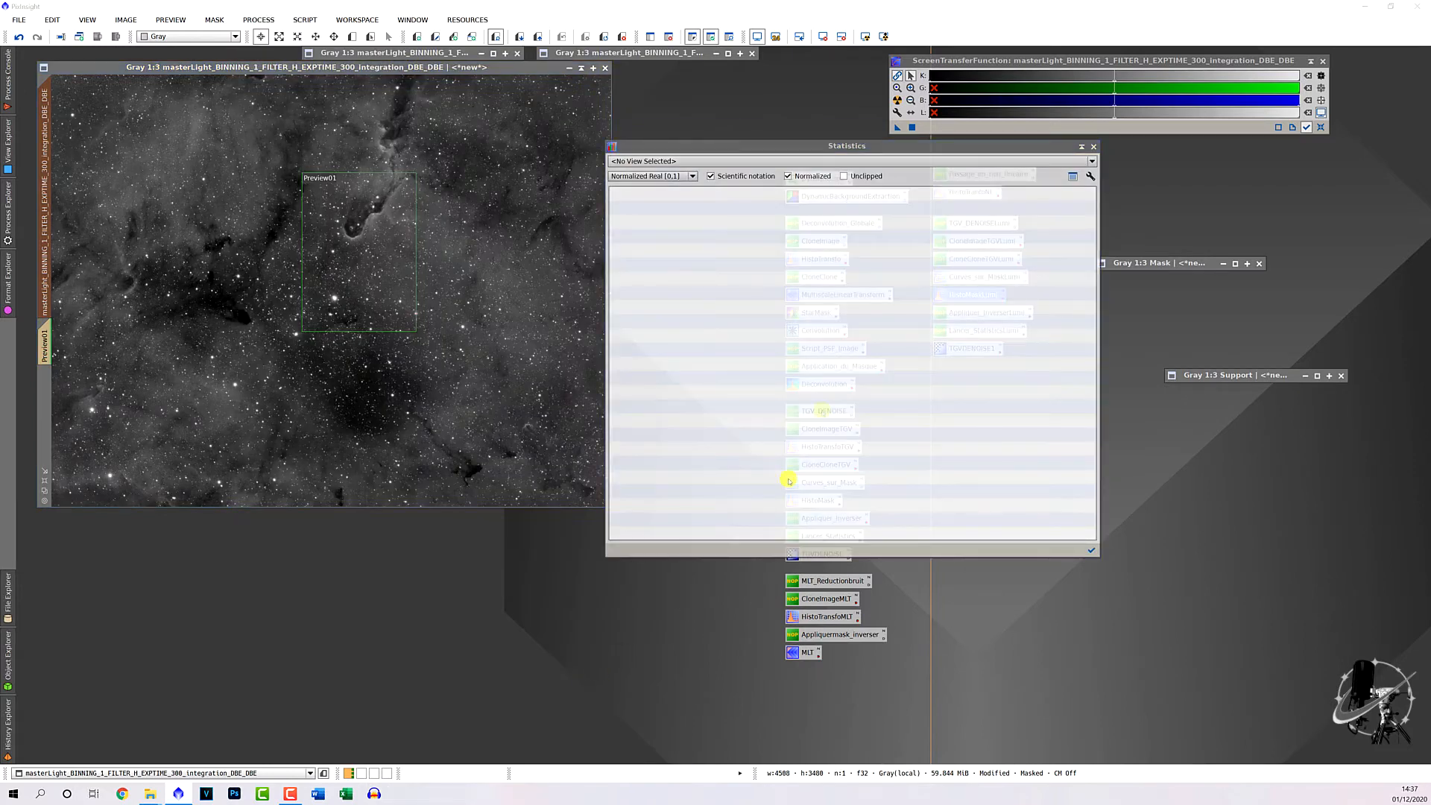
pyautogui.click(787, 158)
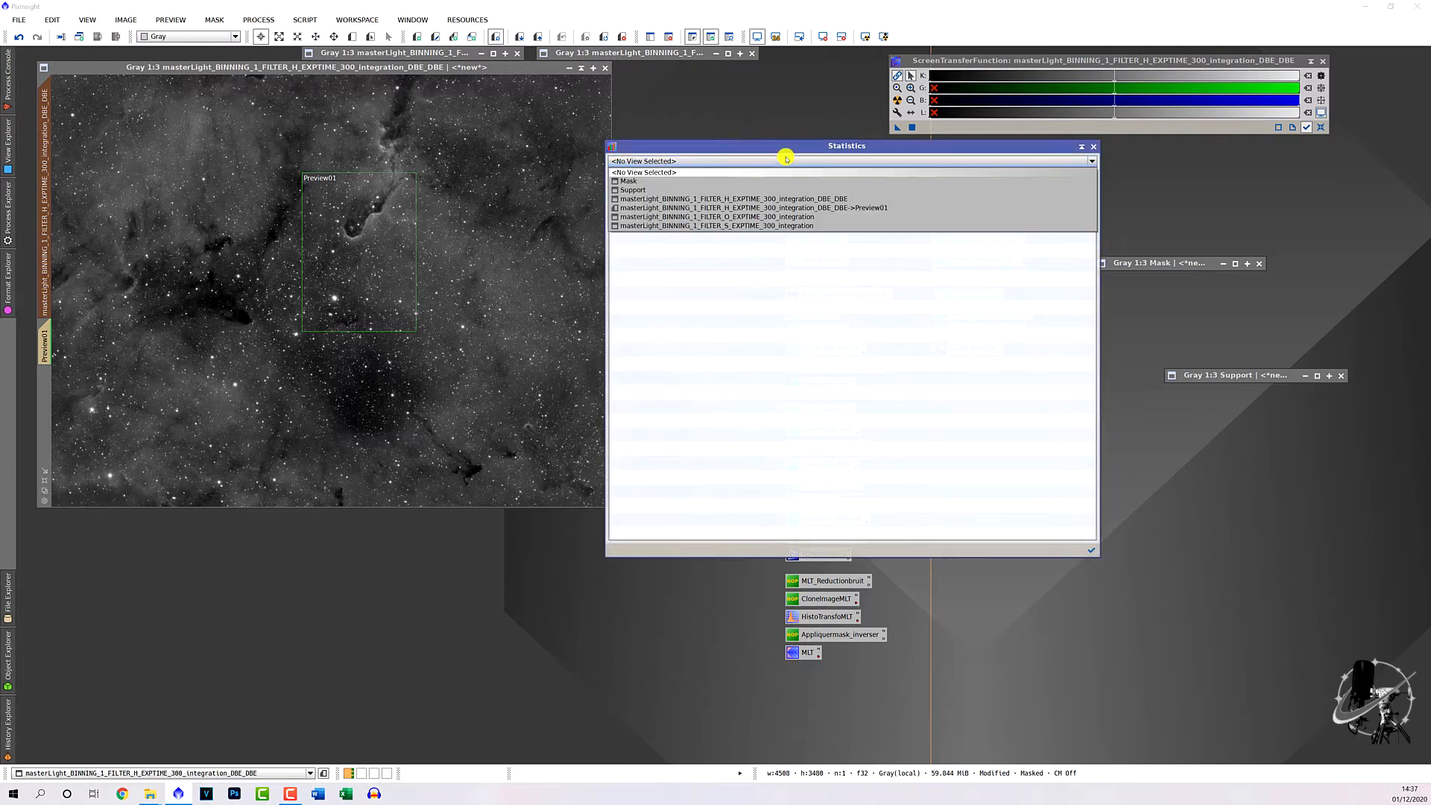
pyautogui.click(767, 199)
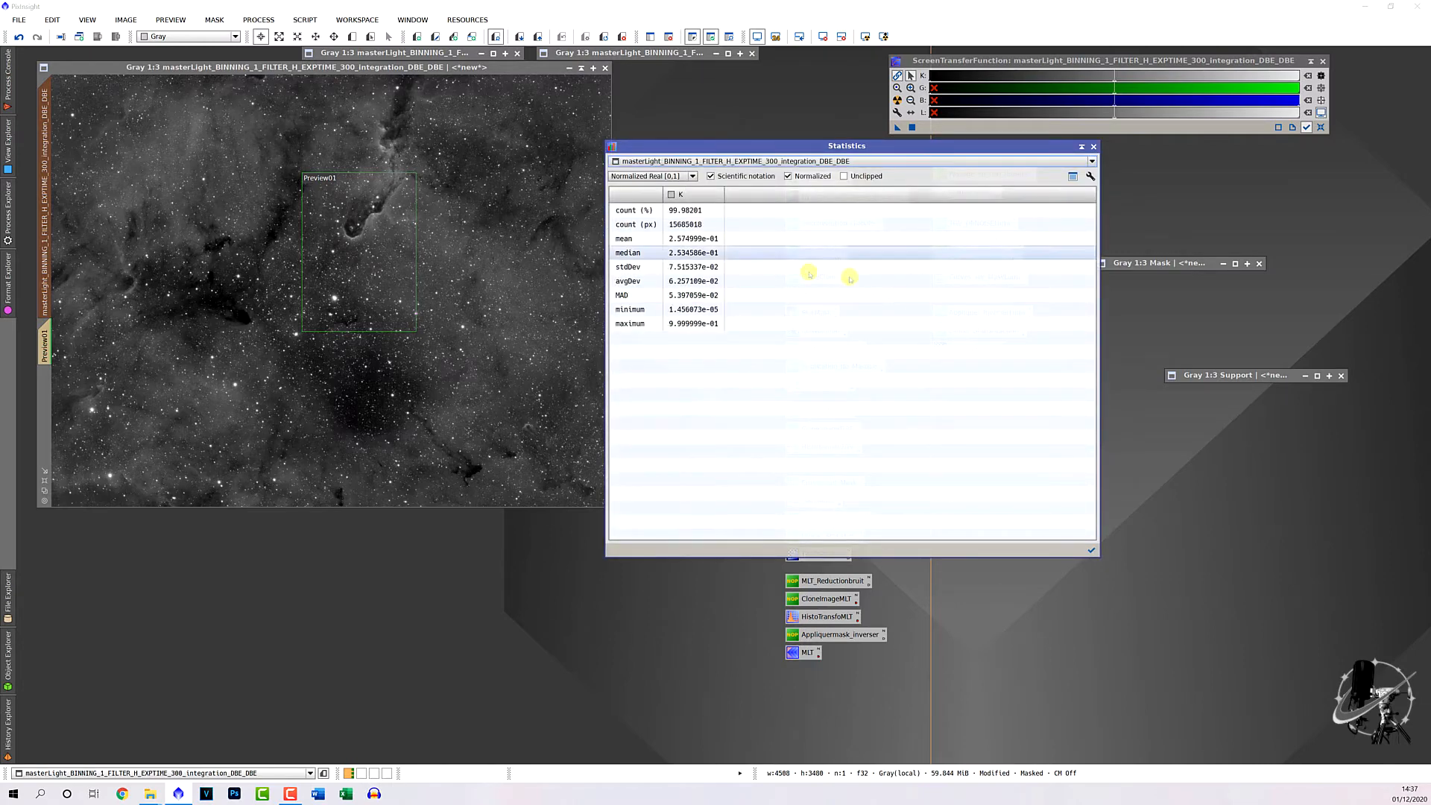
pyautogui.moveTo(836, 146); pyautogui.dragTo(1028, 120)
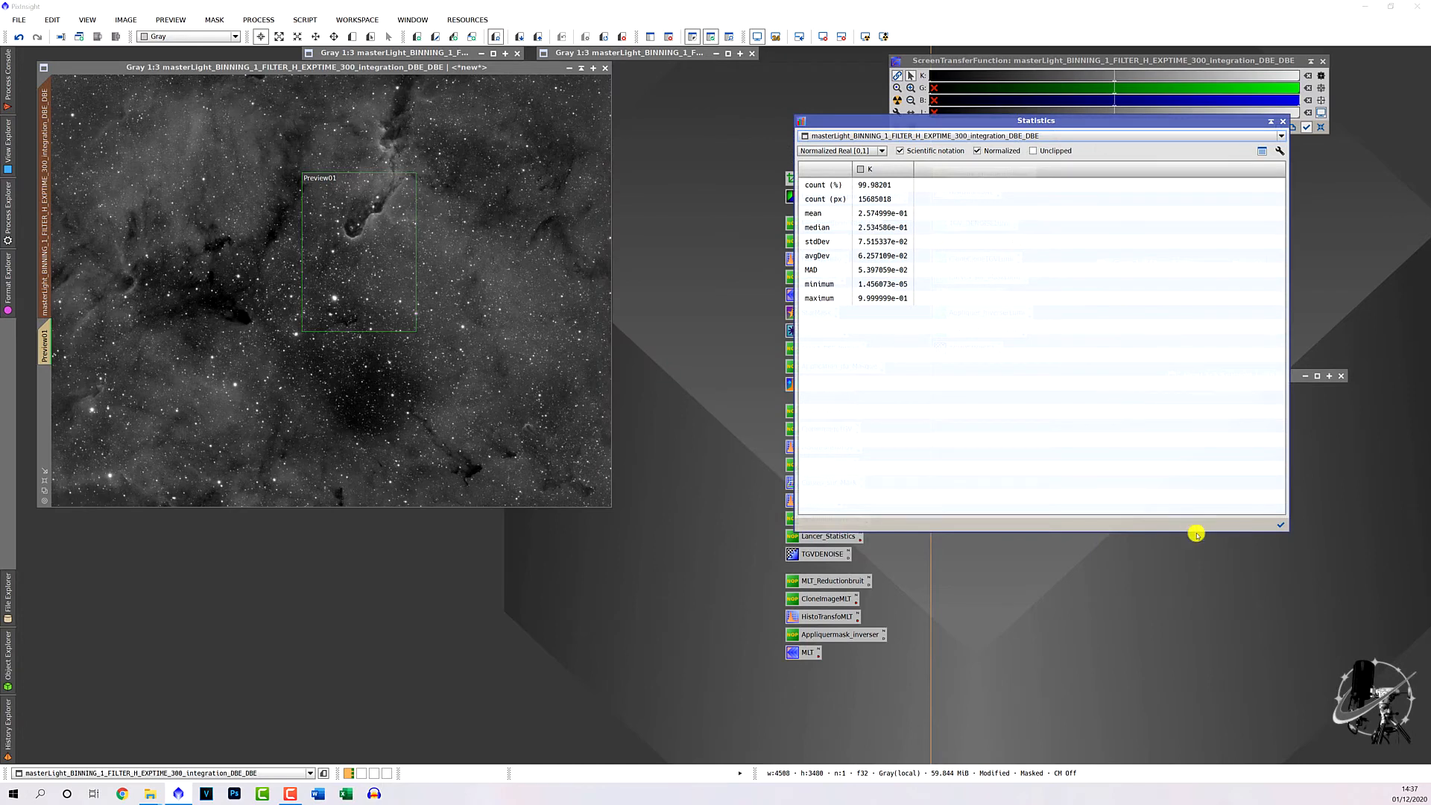
pyautogui.moveTo(1195, 531); pyautogui.dragTo(1160, 321)
pyautogui.moveTo(959, 122); pyautogui.dragTo(941, 76)
# Load TGVDenoise from the TGVDENOISE1 icon, switch it to CIE L*a*b* mode, and disable chrominance noise reduction.
pyautogui.click(968, 348)
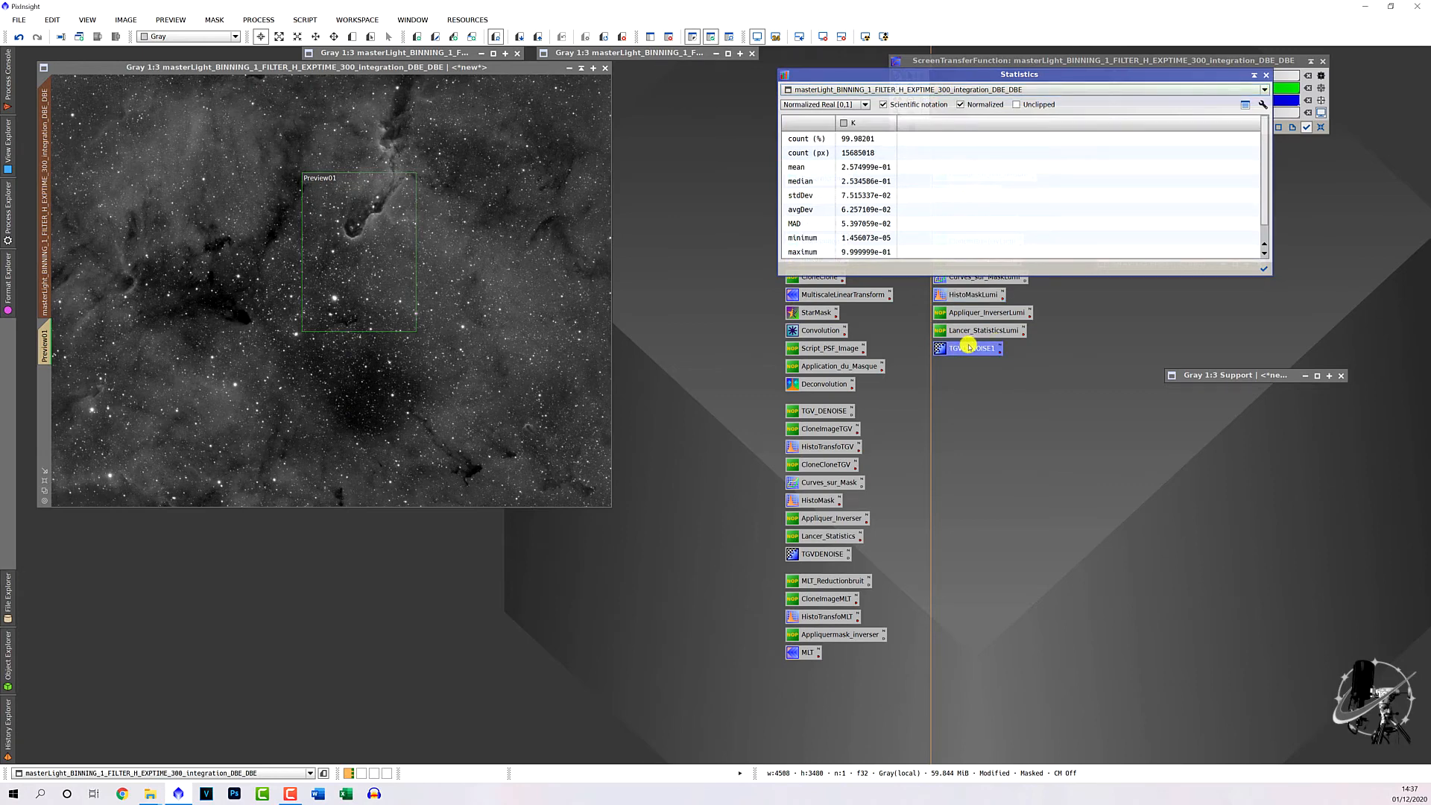
pyautogui.doubleClick(972, 346)
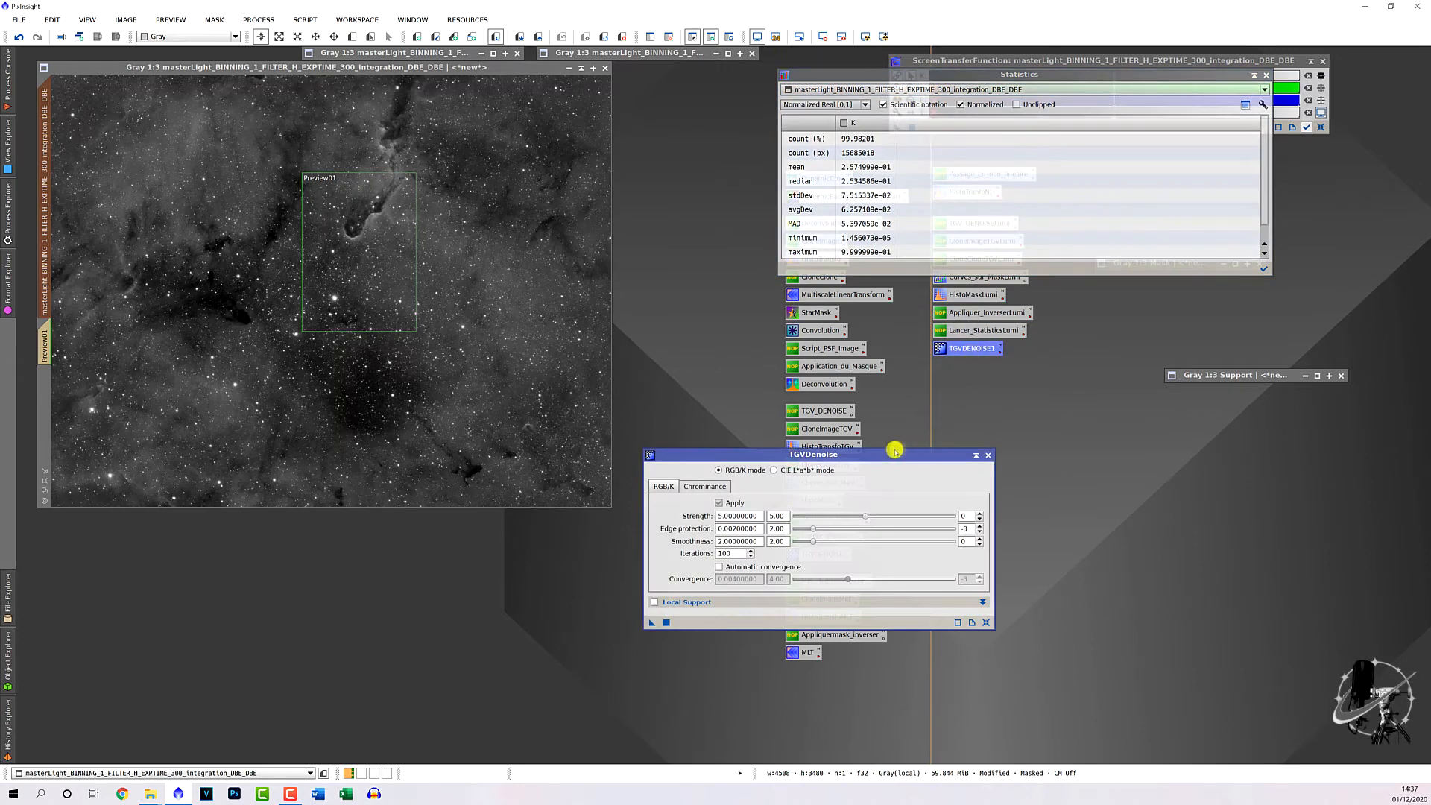
pyautogui.moveTo(891, 452); pyautogui.dragTo(1068, 375)
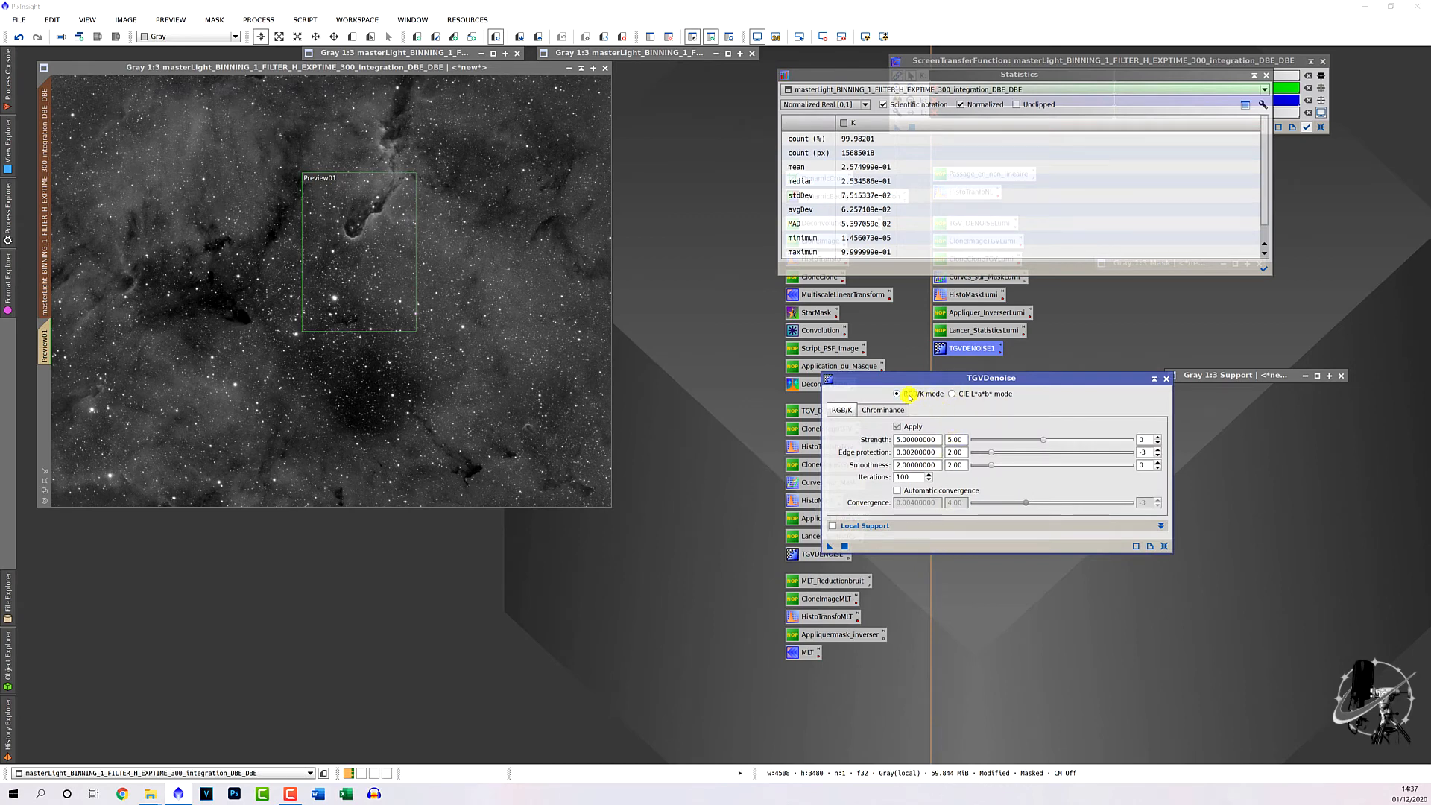
pyautogui.click(952, 394)
pyautogui.click(879, 410)
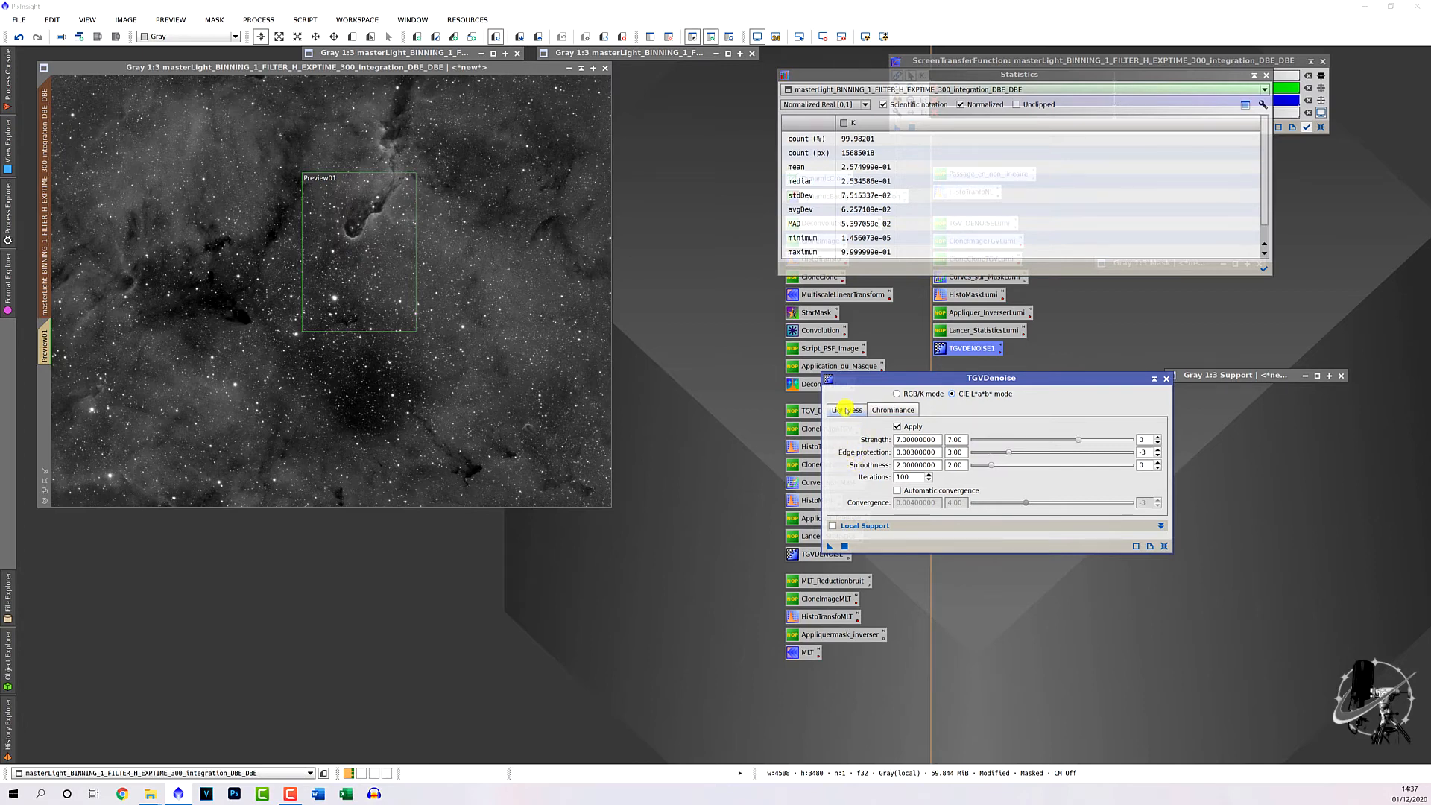
pyautogui.click(897, 427)
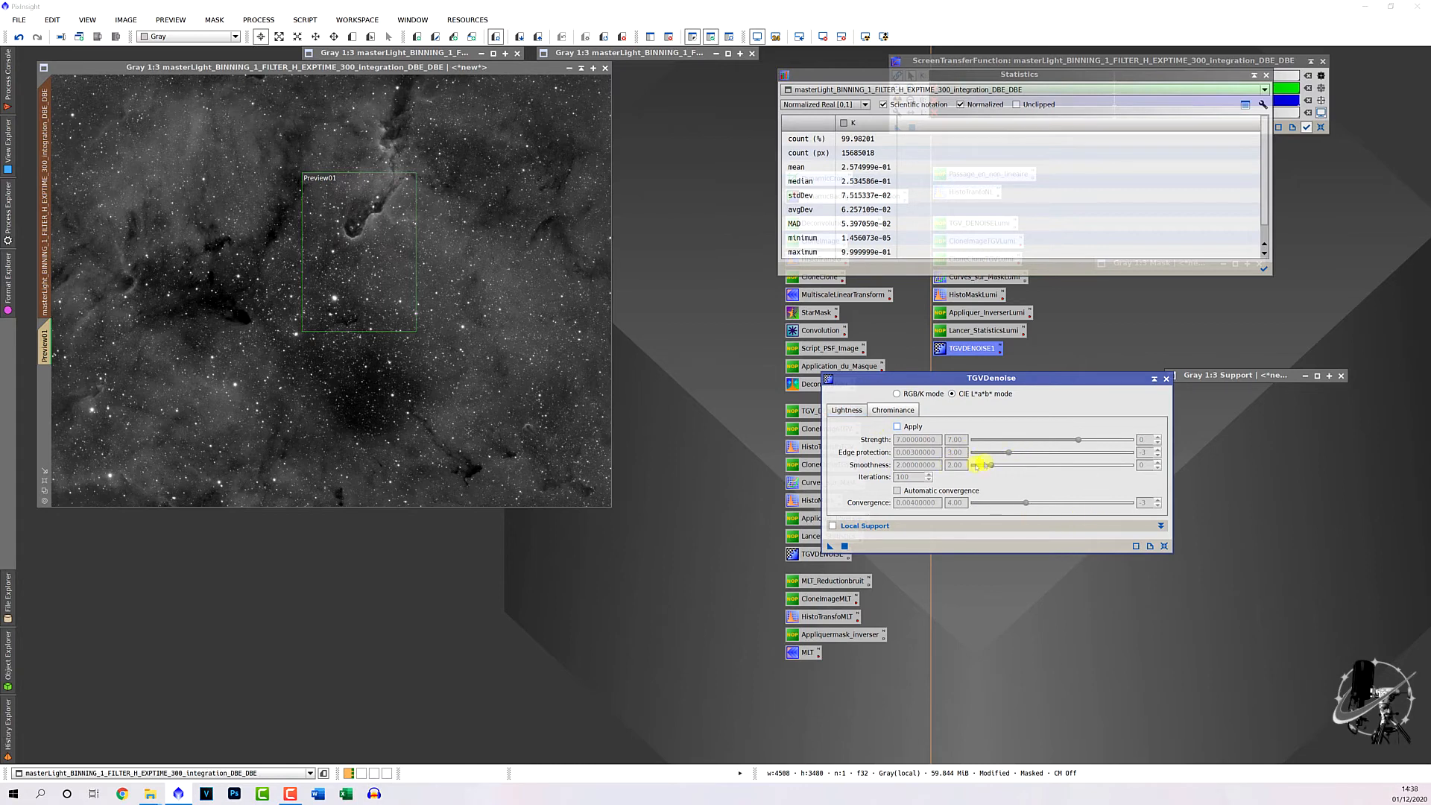
# Set the lightness strength to 5.00 with exponent -2, edge protection to 7.51 with exponent -2, and iterations to 500.
pyautogui.click(849, 410)
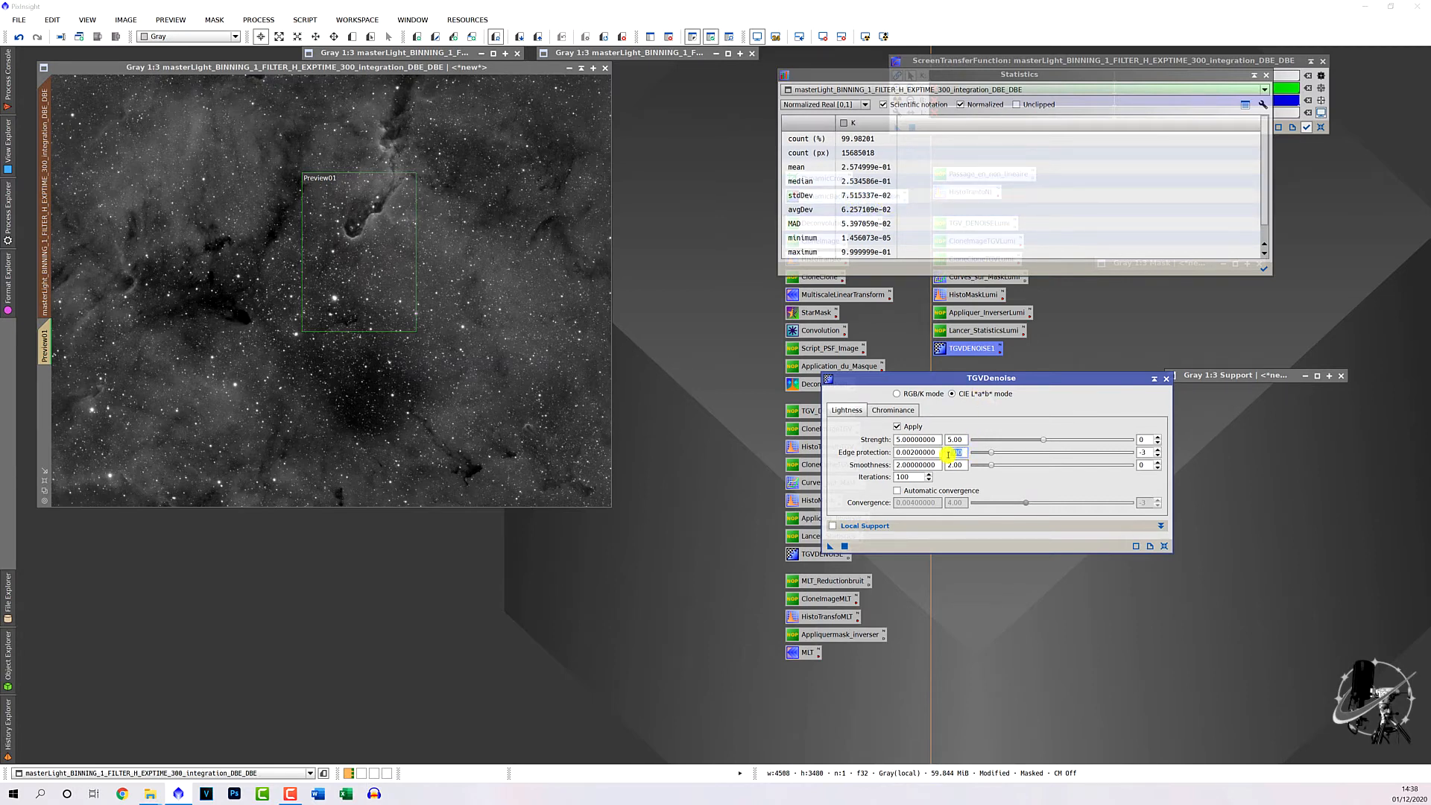
pyautogui.write('7.51')
pyautogui.press('Return')
pyautogui.click(1156, 449)
pyautogui.click(1156, 443)
pyautogui.doubleClick(915, 477)
pyautogui.write('500')
pyautogui.press('Return')
# Enable local support in TGVDenoise with Support as the support image, and reposition the process window.
pyautogui.click(876, 526)
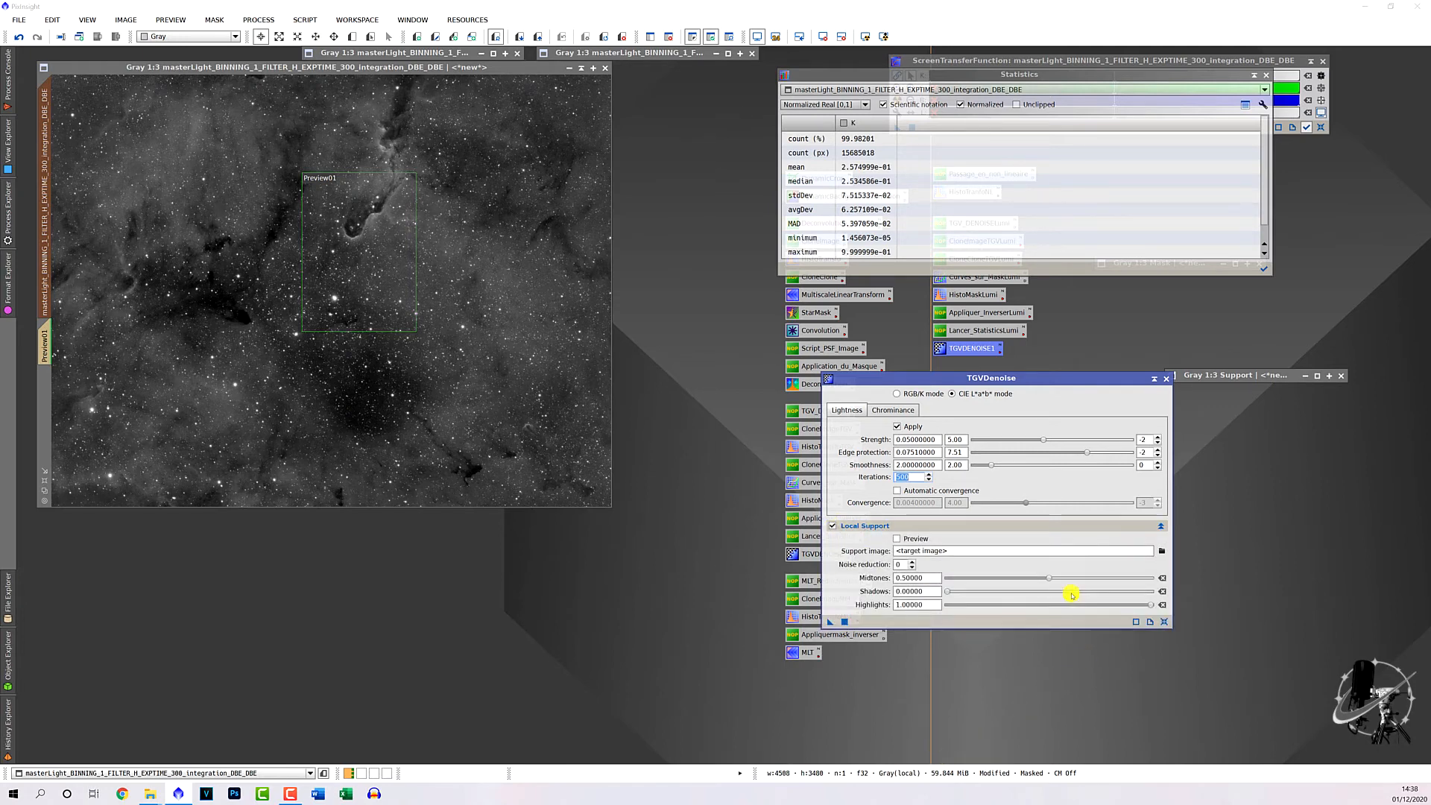
pyautogui.click(1163, 550)
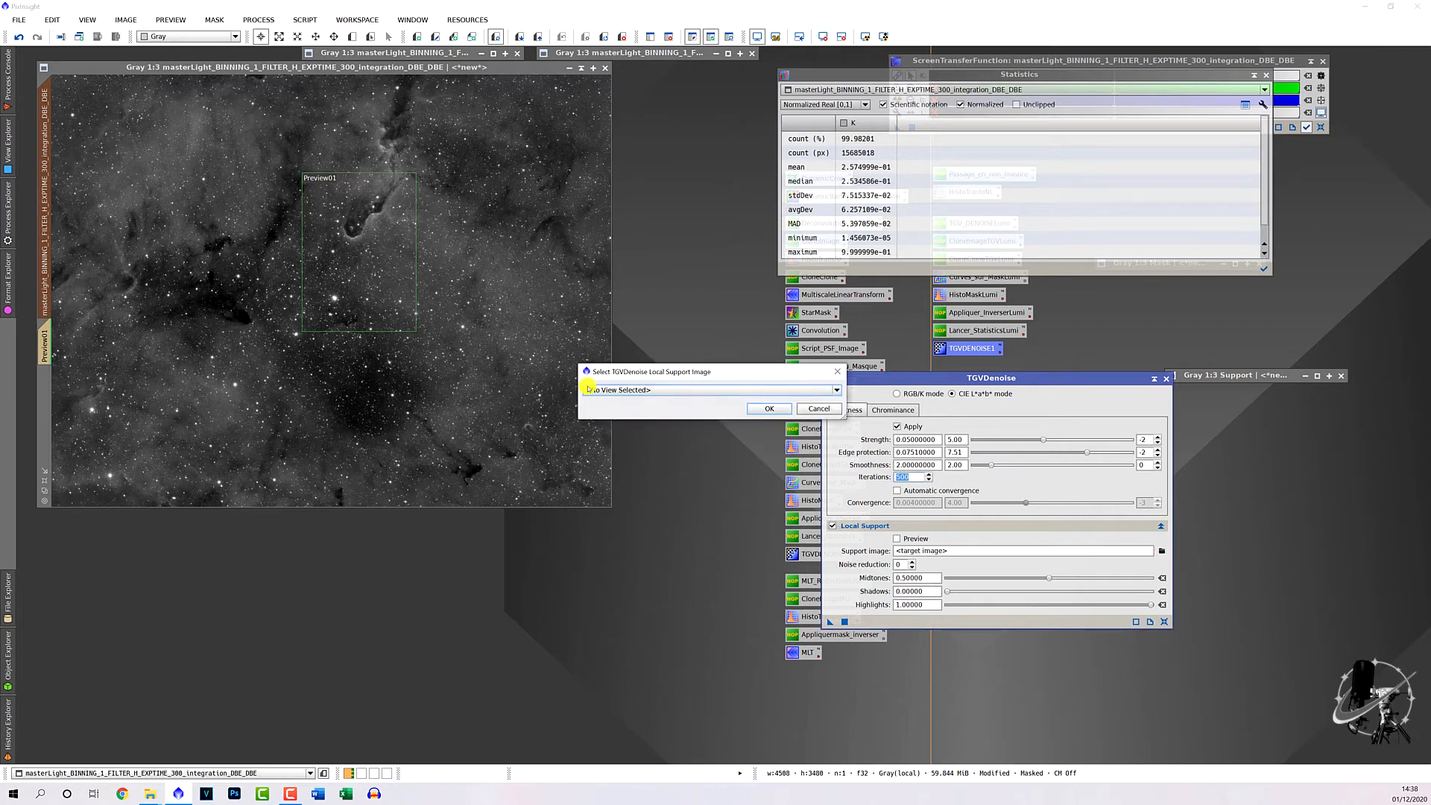
pyautogui.click(593, 389)
pyautogui.click(599, 418)
pyautogui.click(753, 408)
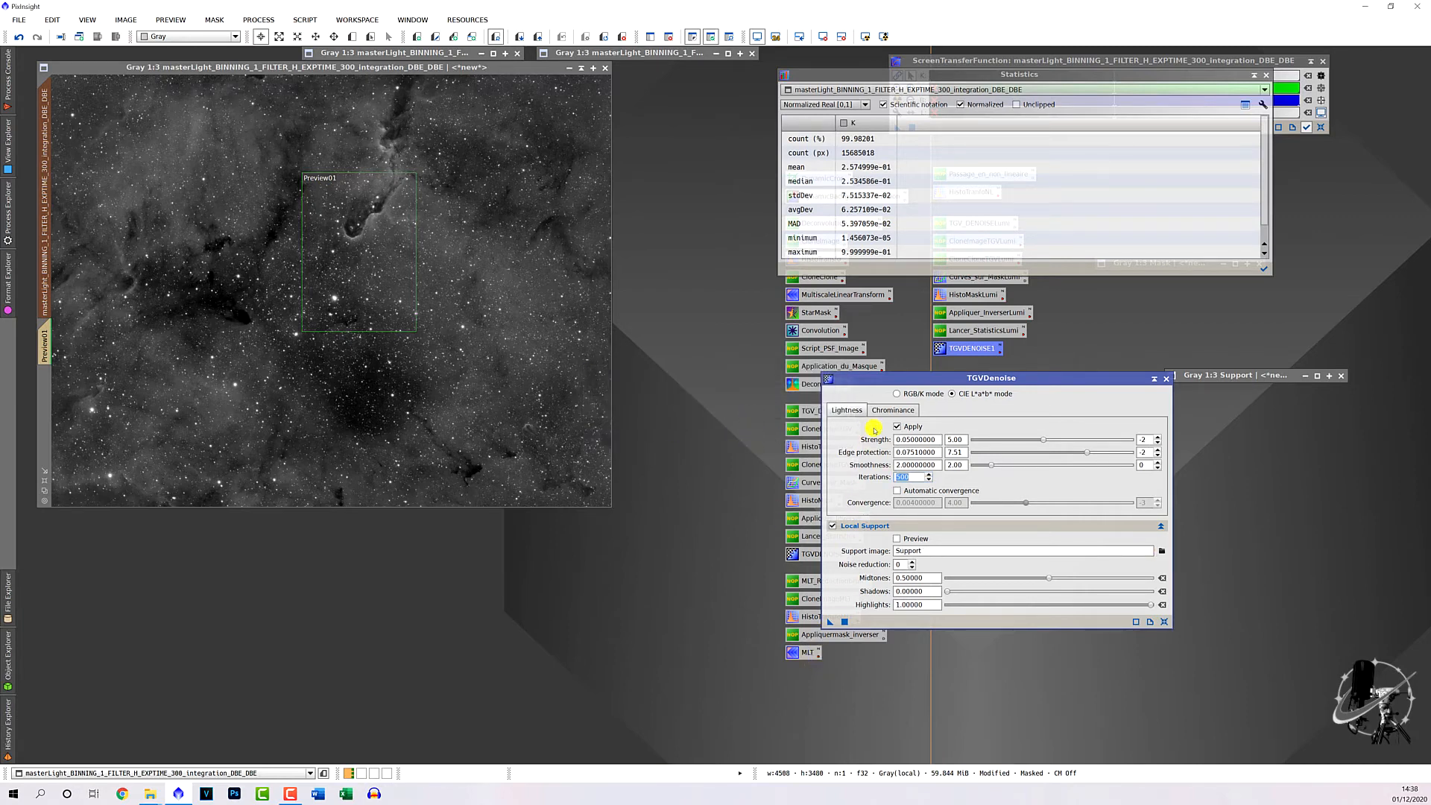
pyautogui.moveTo(872, 380); pyautogui.dragTo(894, 386)
# Switch the H image to Preview01 and apply the configured TGVDenoise to that preview.
pyautogui.click(383, 427)
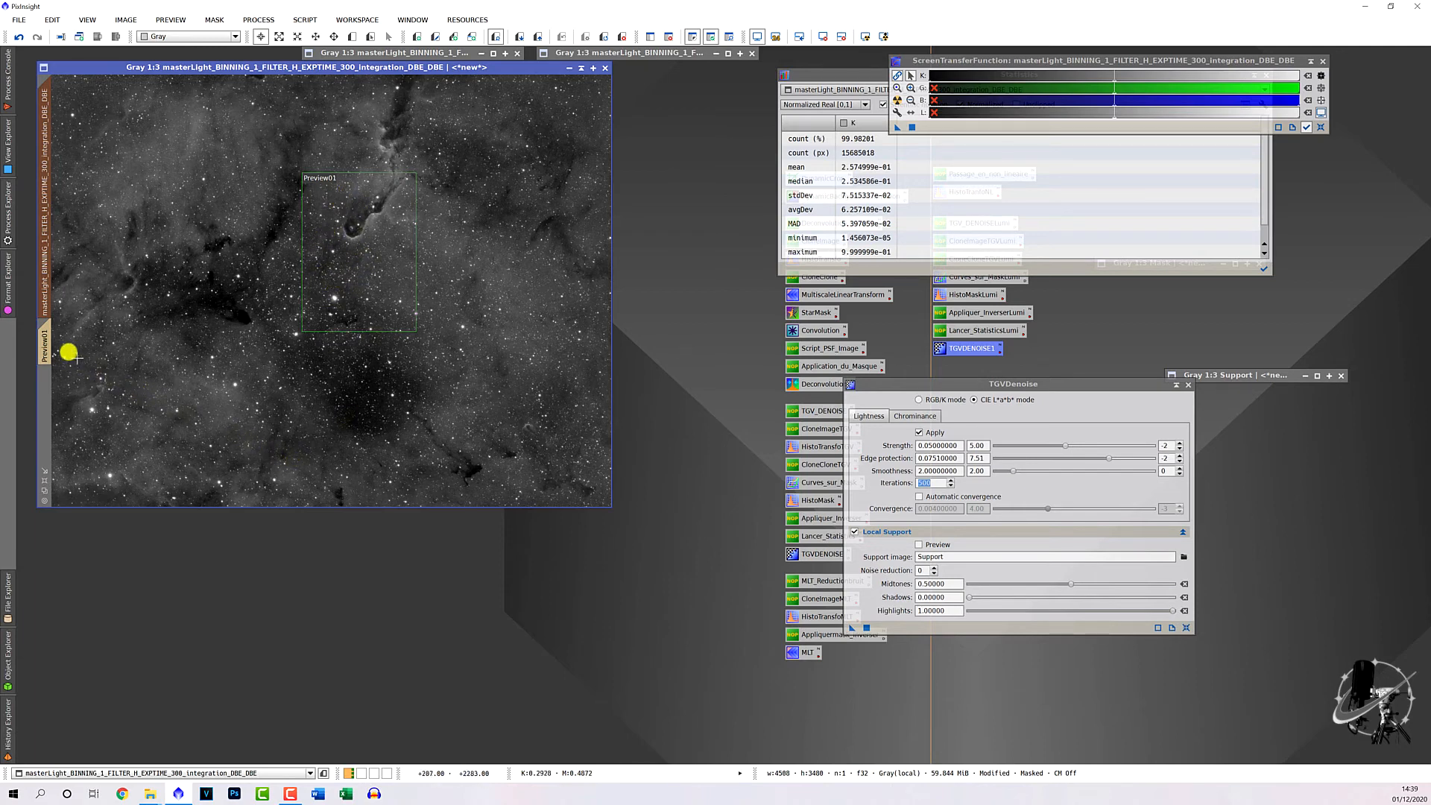
pyautogui.click(43, 345)
pyautogui.moveTo(851, 627); pyautogui.dragTo(436, 380)
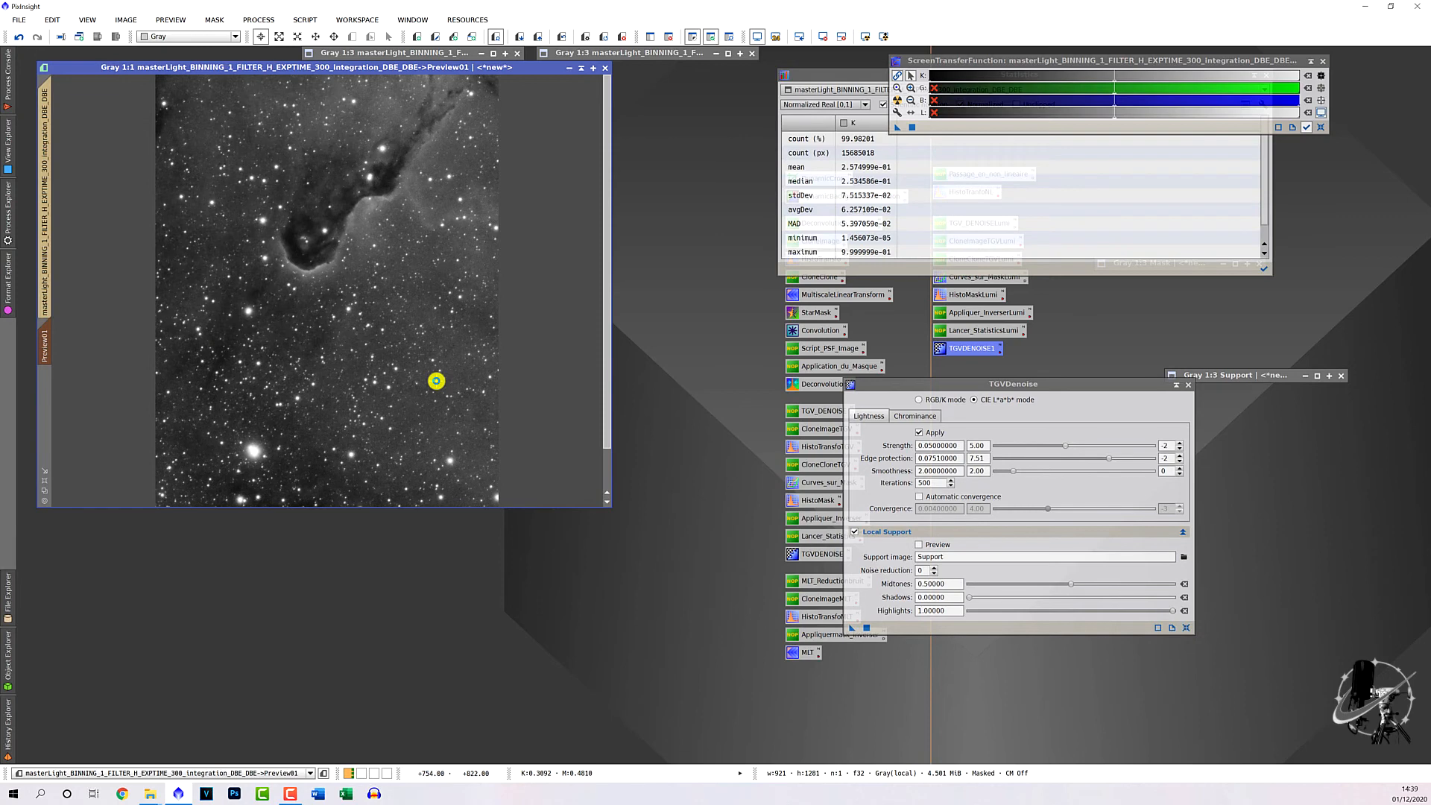
# Inspect the denoised Preview01 up close, then apply the configured TGVDenoise to the full H image and check its stars and background.
pyautogui.scroll(4, 435, 380)
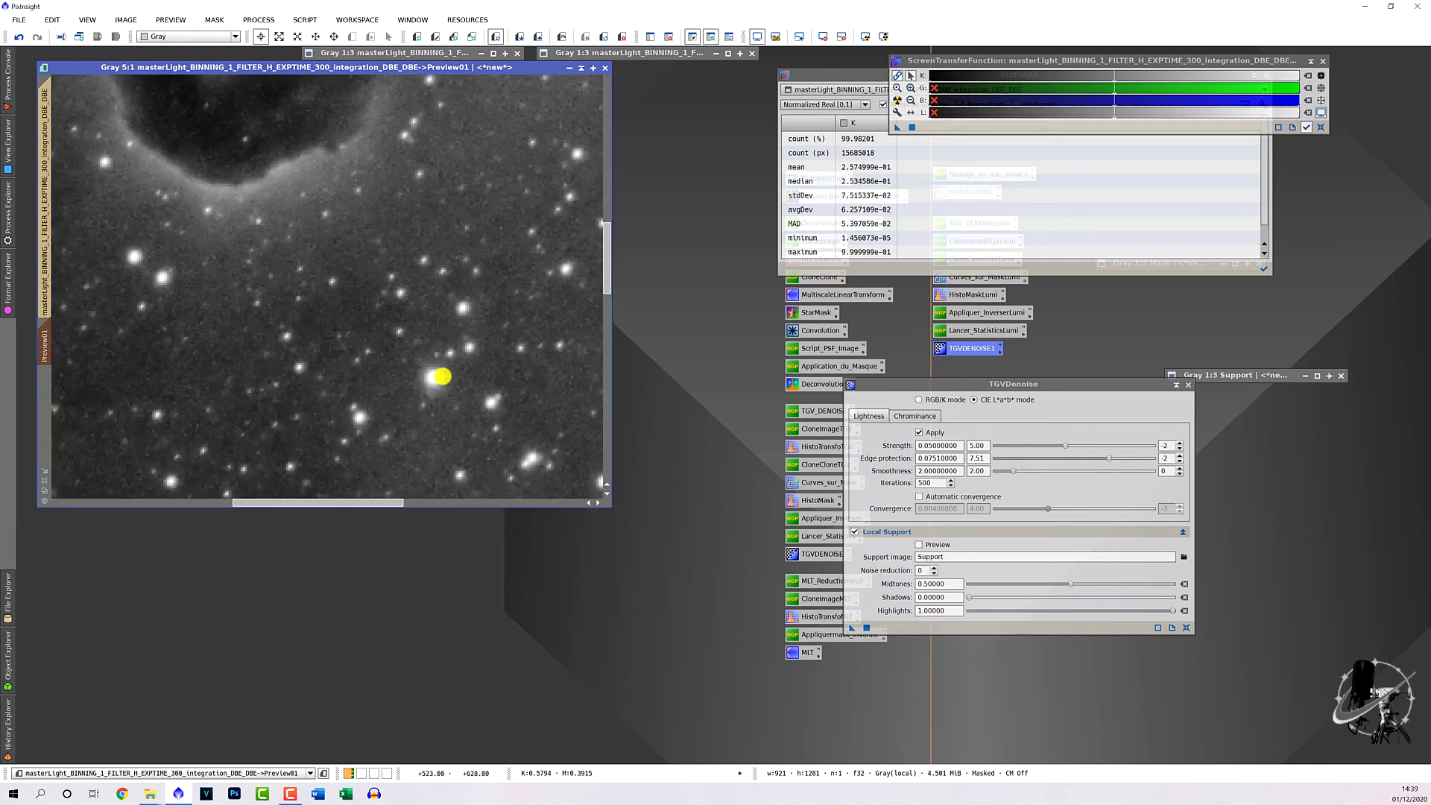
pyautogui.scroll(7, 434, 377)
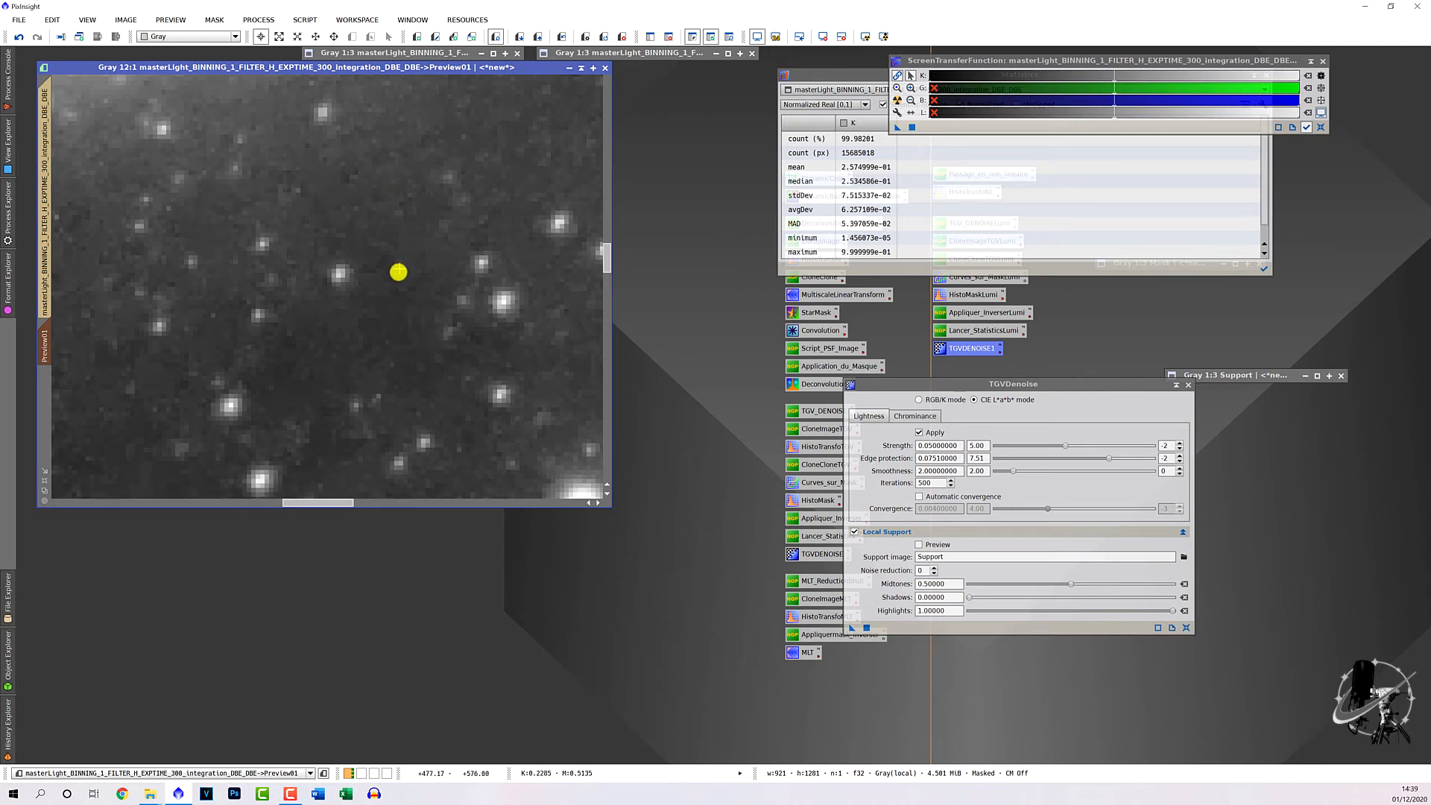
pyautogui.scroll(-11, 389, 292)
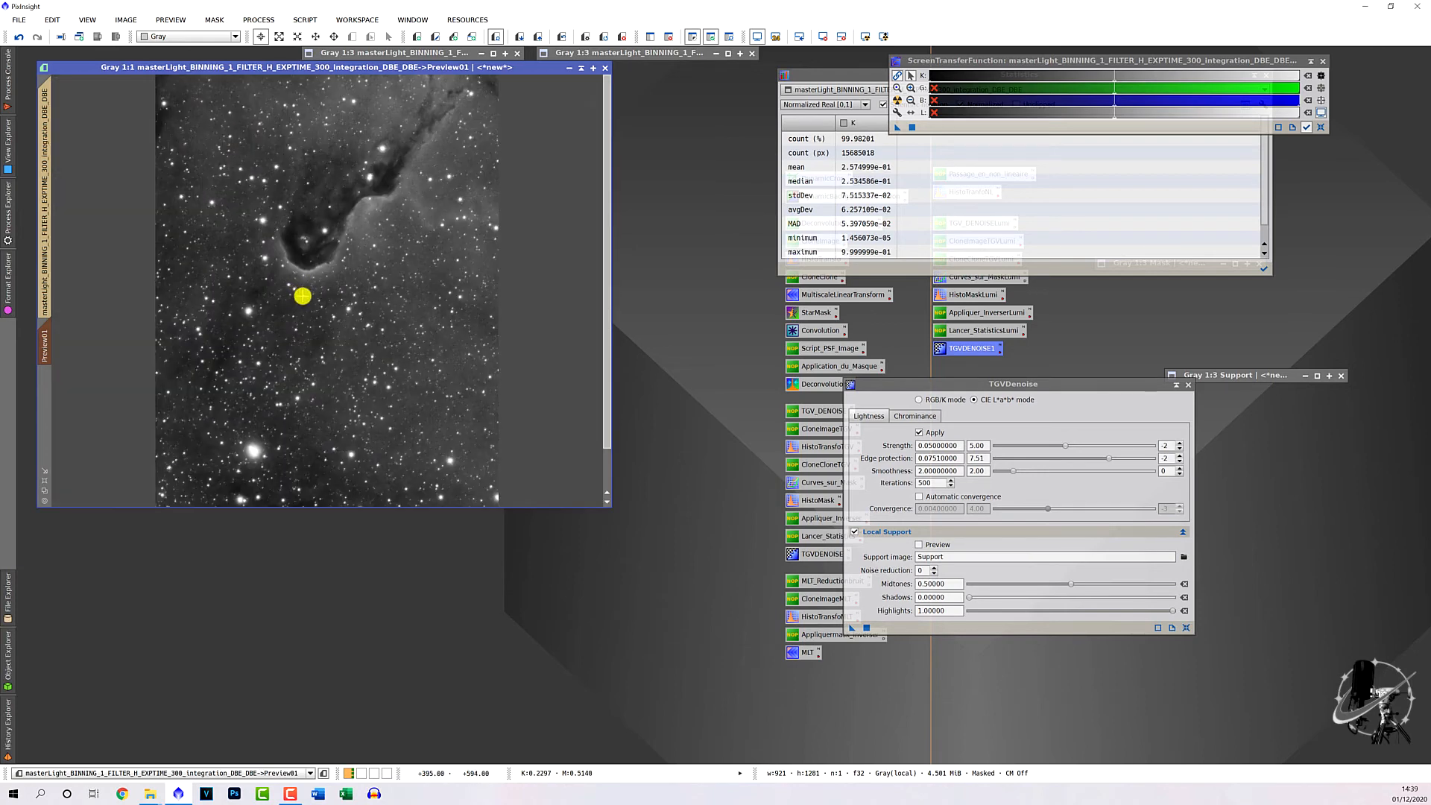
pyautogui.scroll(1, 313, 299)
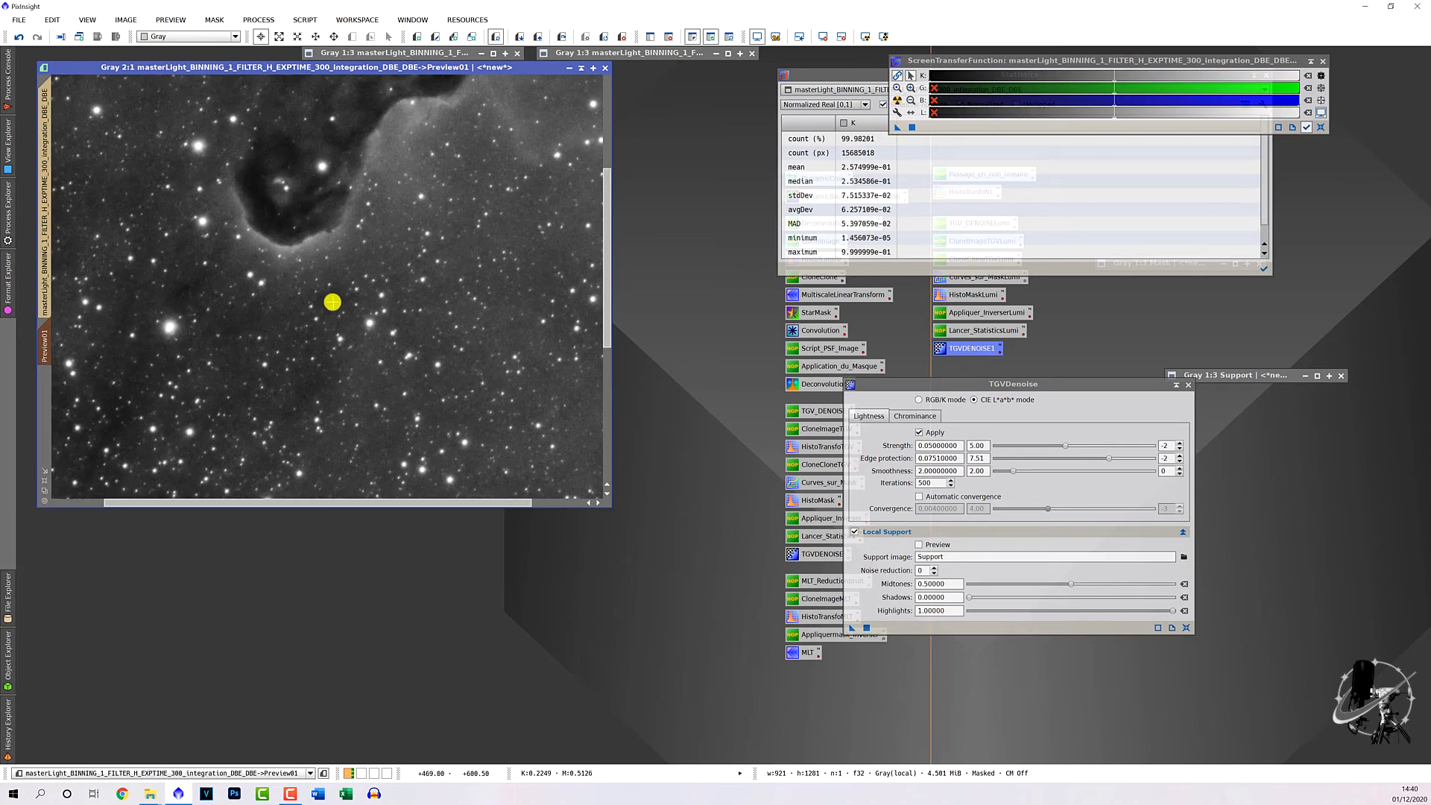
pyautogui.scroll(-1, 333, 301)
pyautogui.click(46, 226)
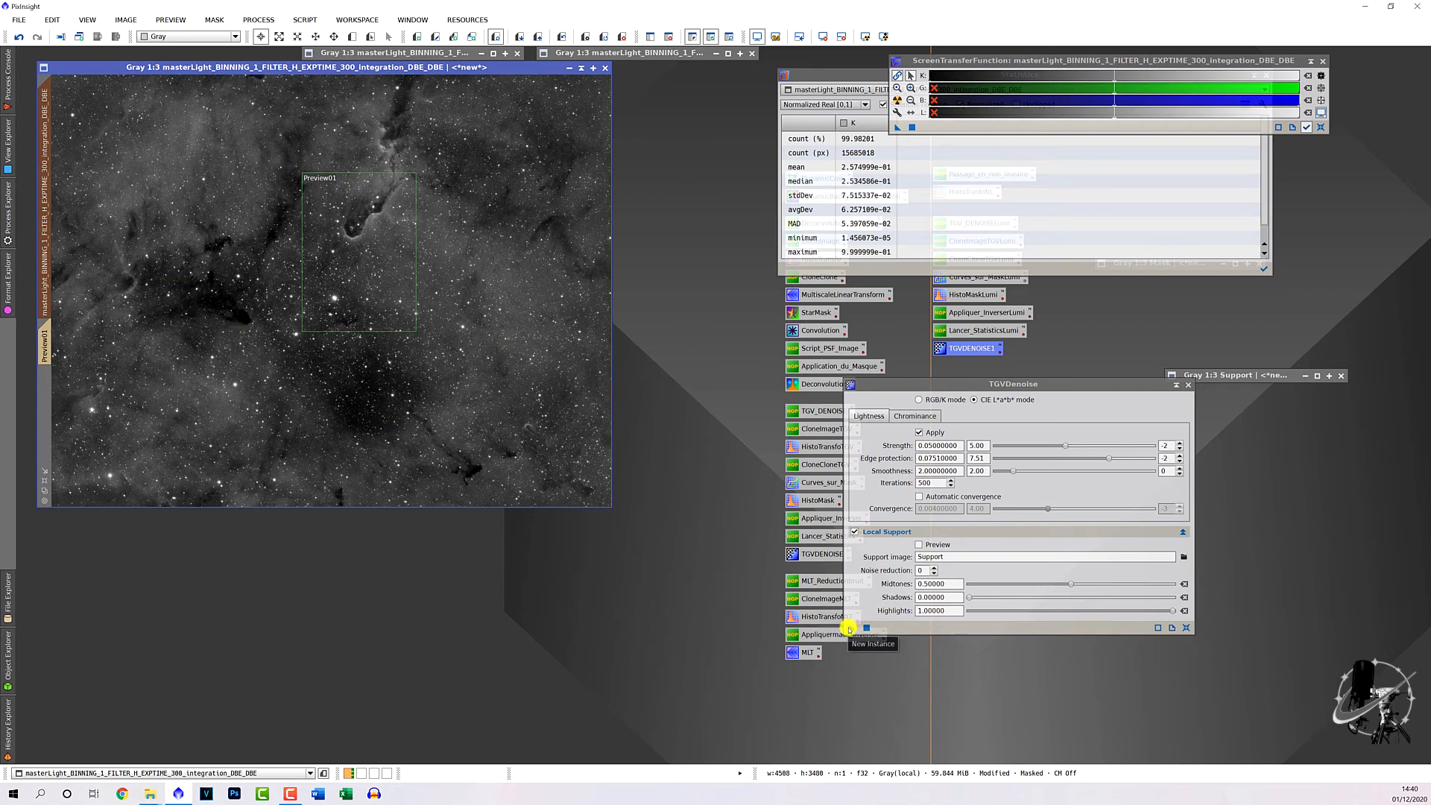
pyautogui.moveTo(849, 628); pyautogui.dragTo(506, 443)
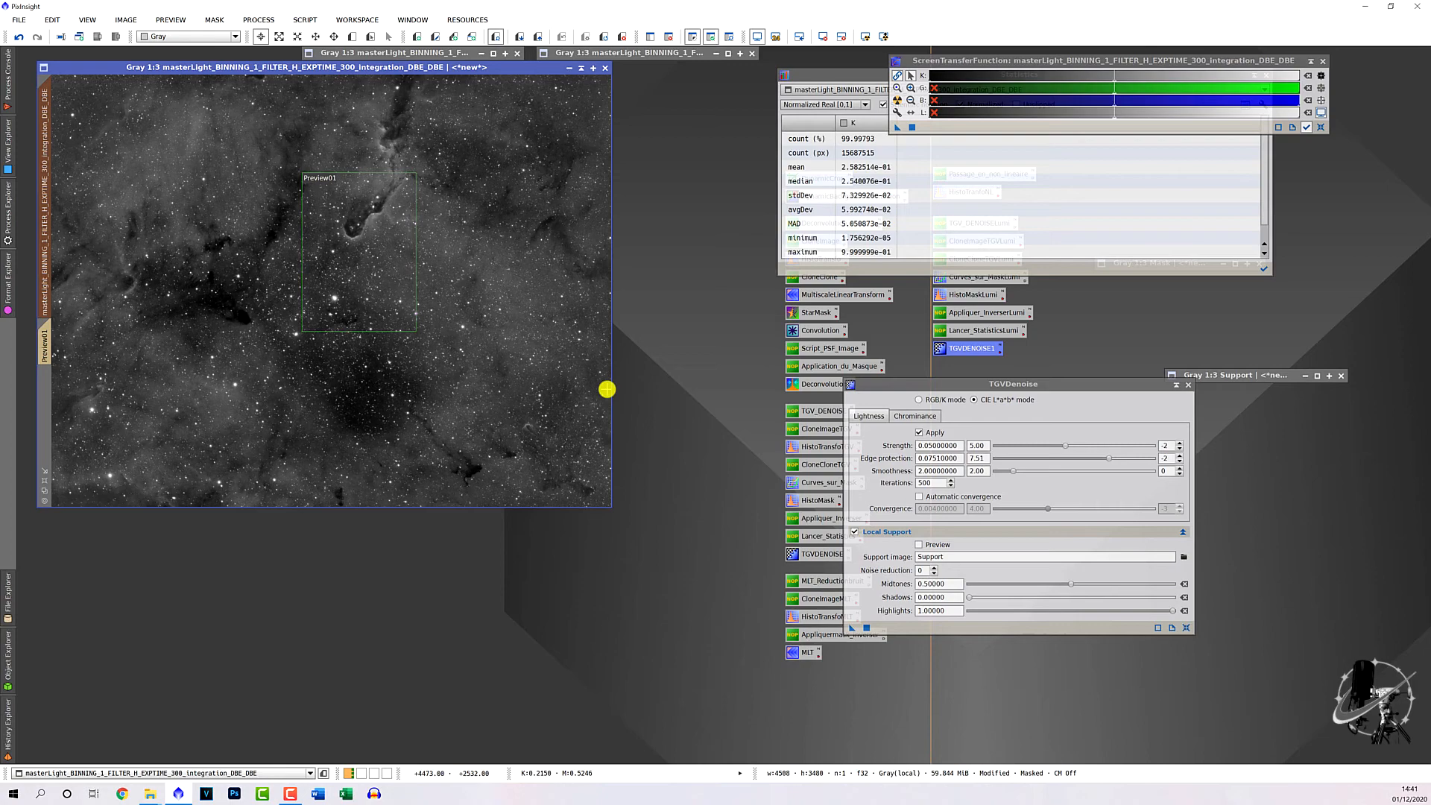
pyautogui.scroll(3, 417, 401)
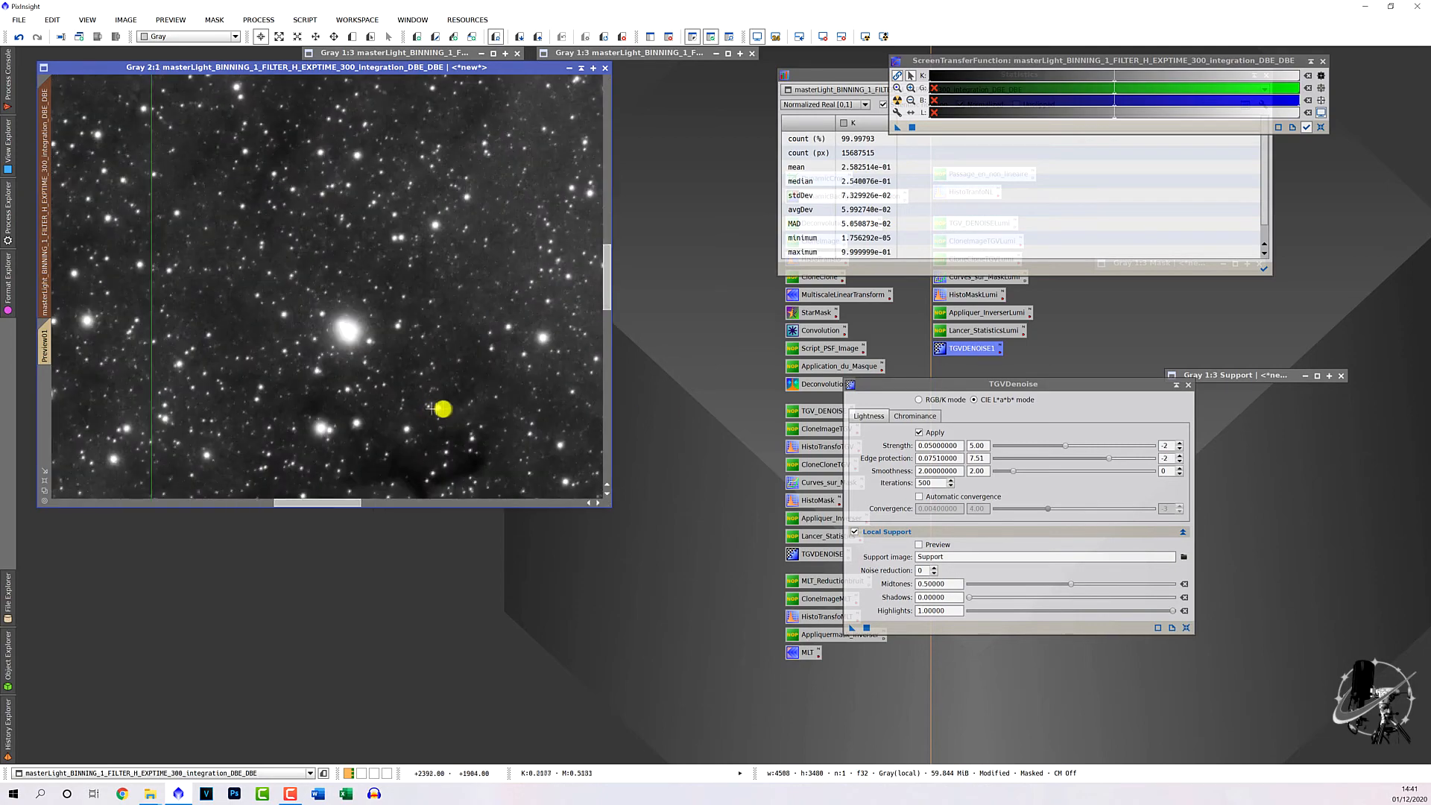
pyautogui.scroll(-1, 438, 406)
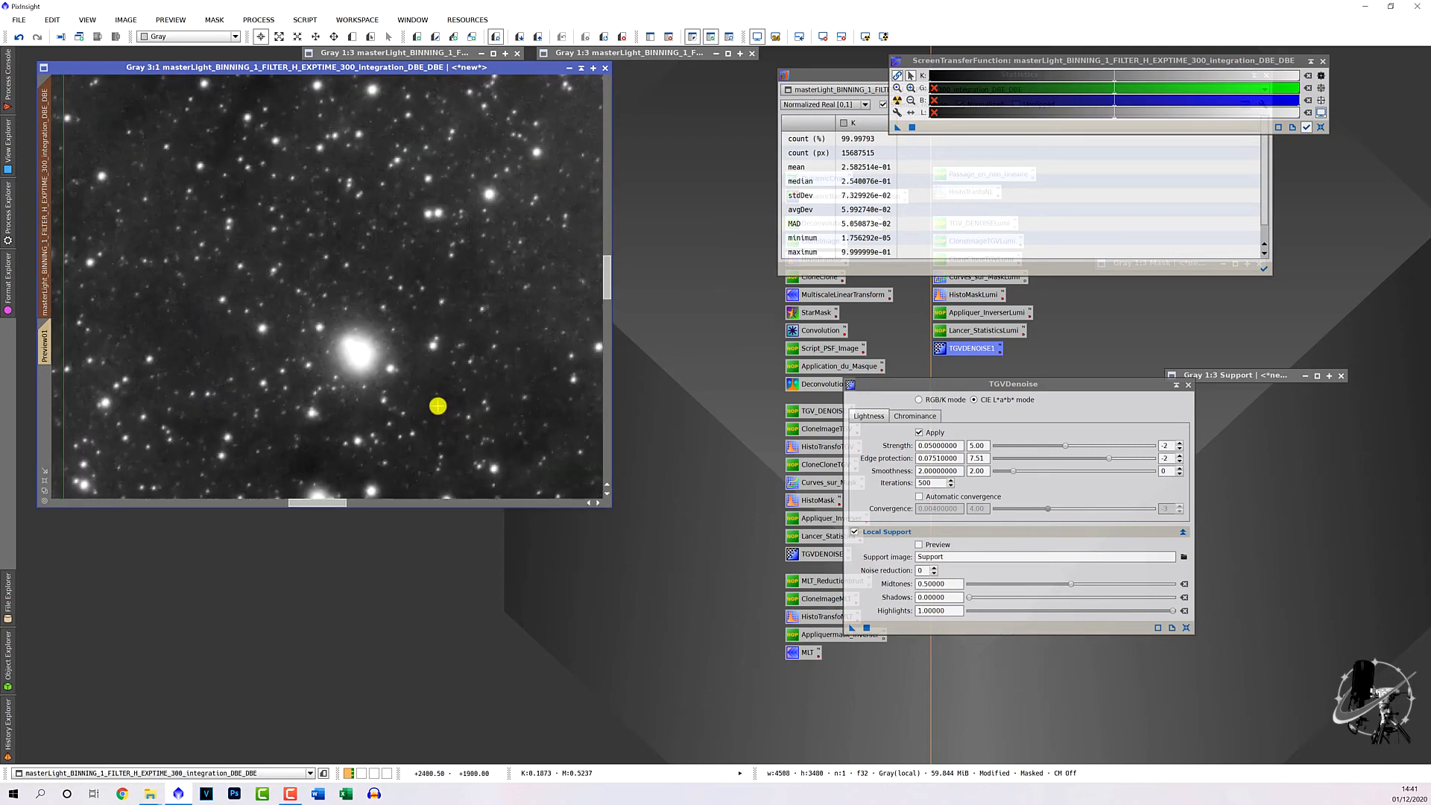
pyautogui.scroll(-2, 436, 405)
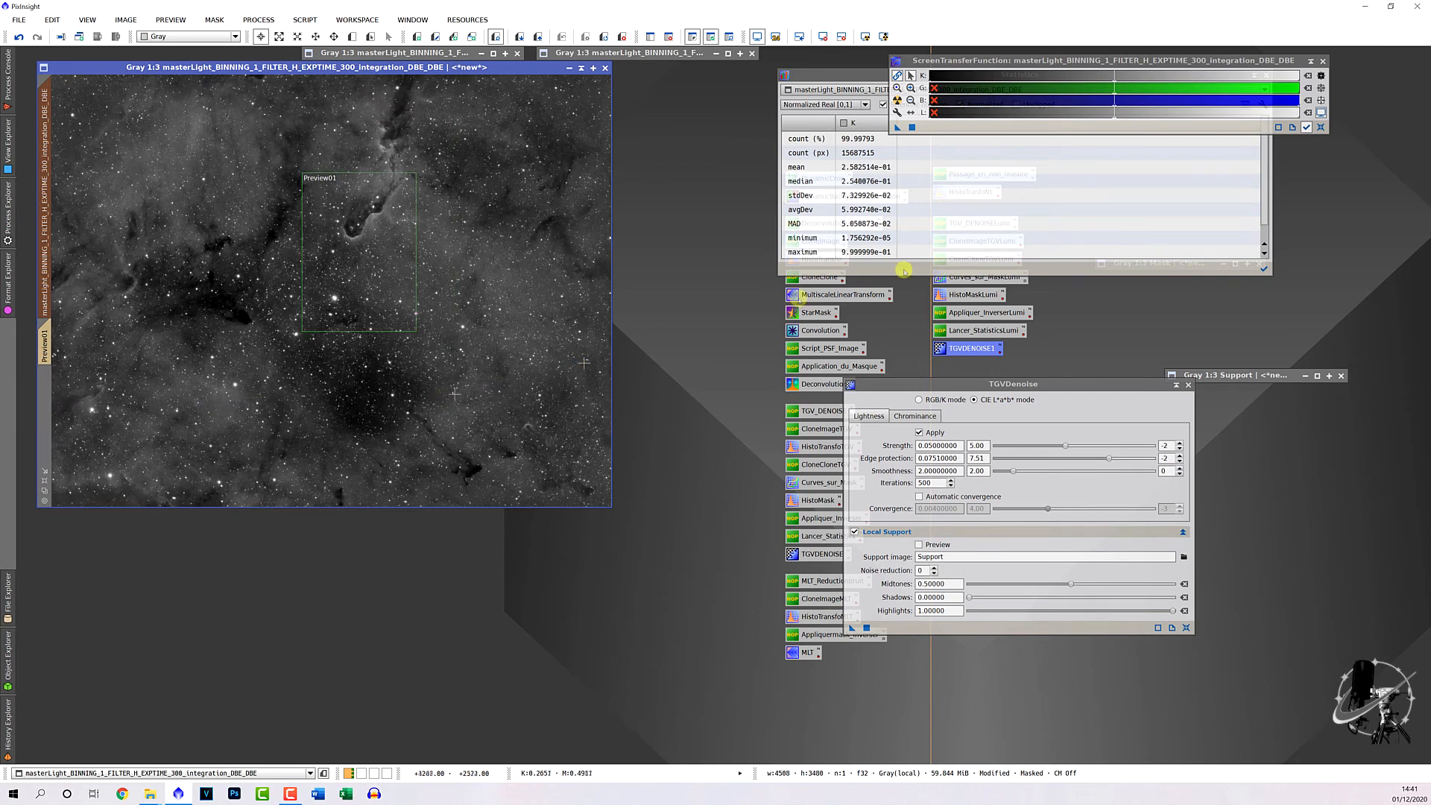
# Close the Statistics and TGVDenoise process windows.
pyautogui.moveTo(851, 75); pyautogui.dragTo(728, 135)
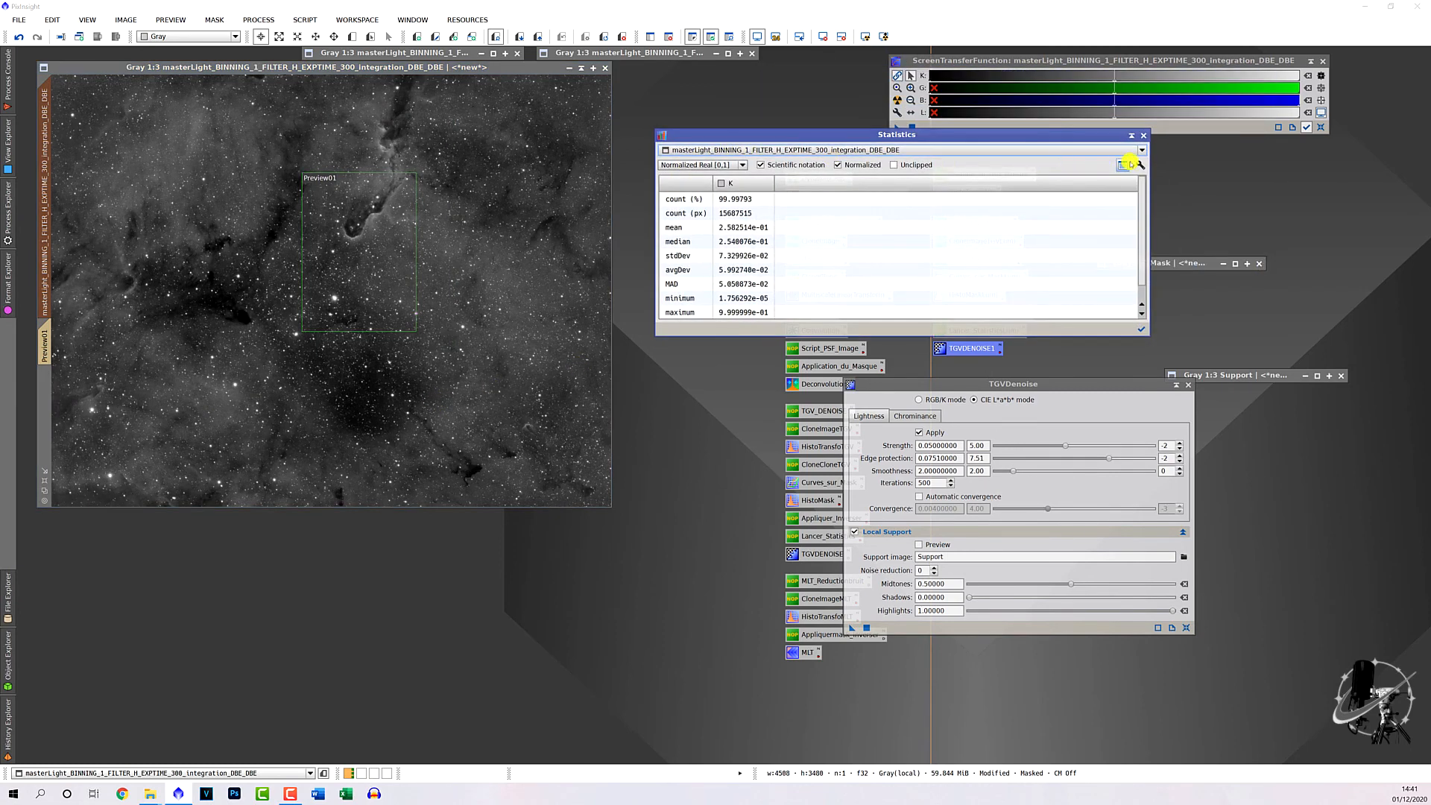
pyautogui.click(1143, 136)
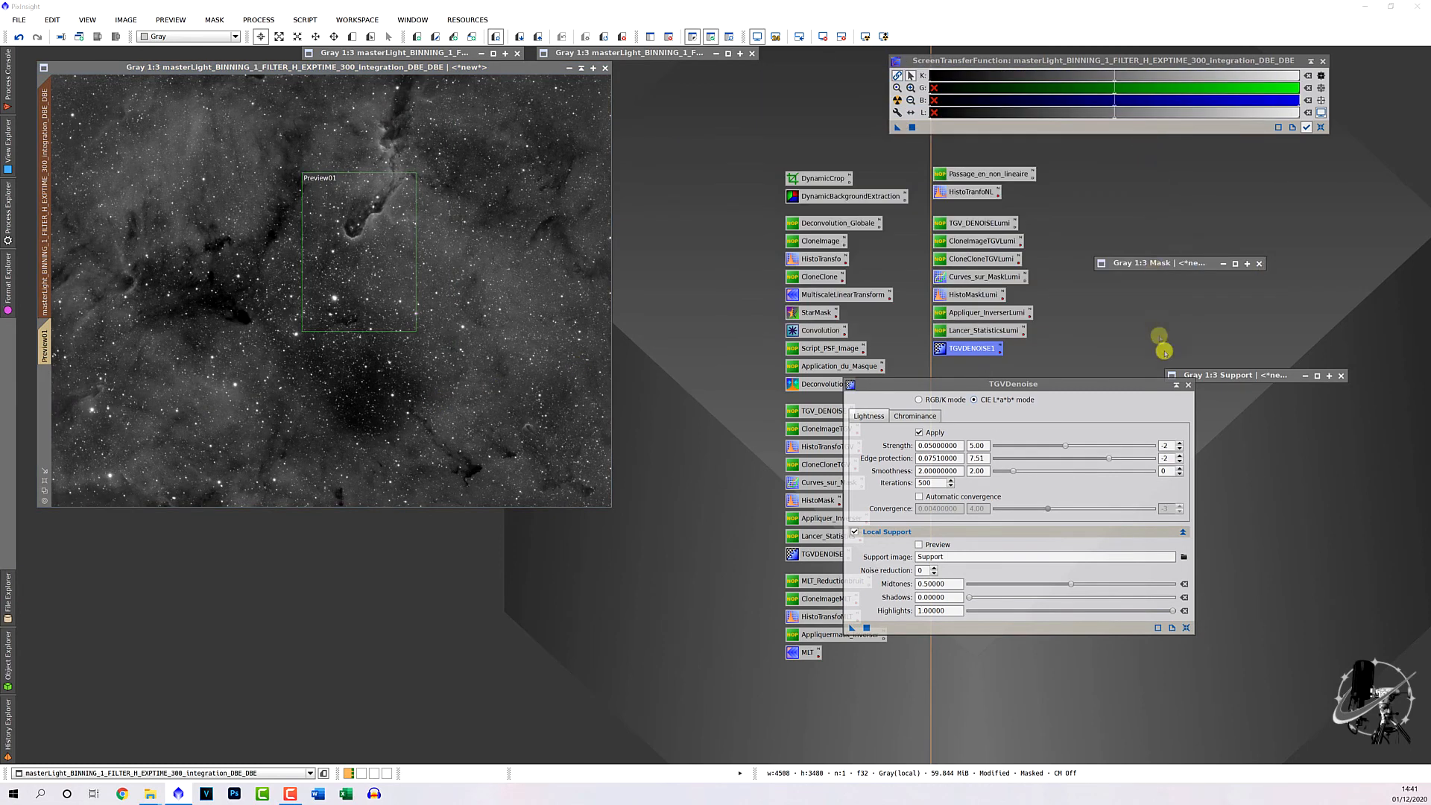
pyautogui.click(1188, 385)
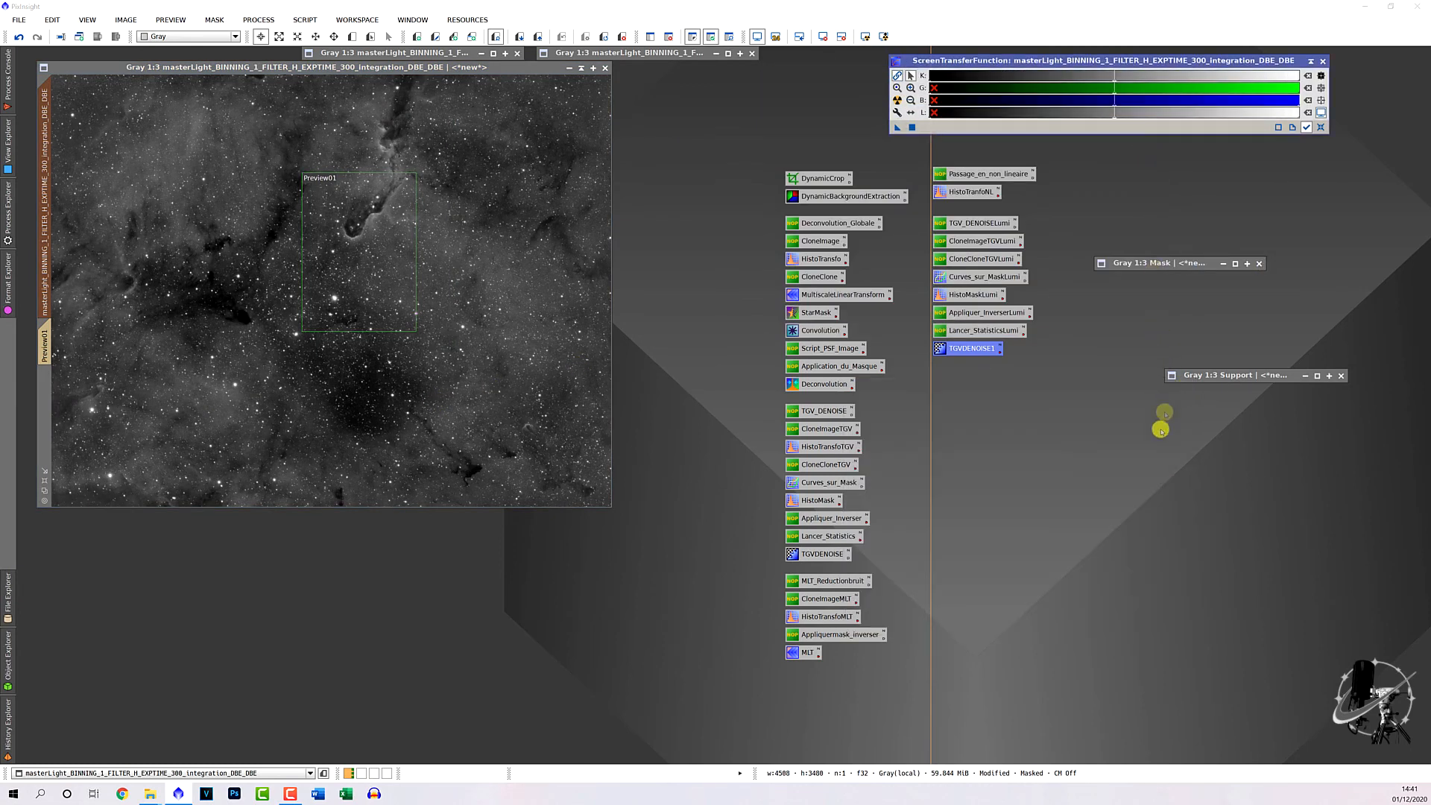
# Close the Support and Mask images, accepting that the existing mask references are broken.
pyautogui.click(1341, 376)
pyautogui.click(797, 432)
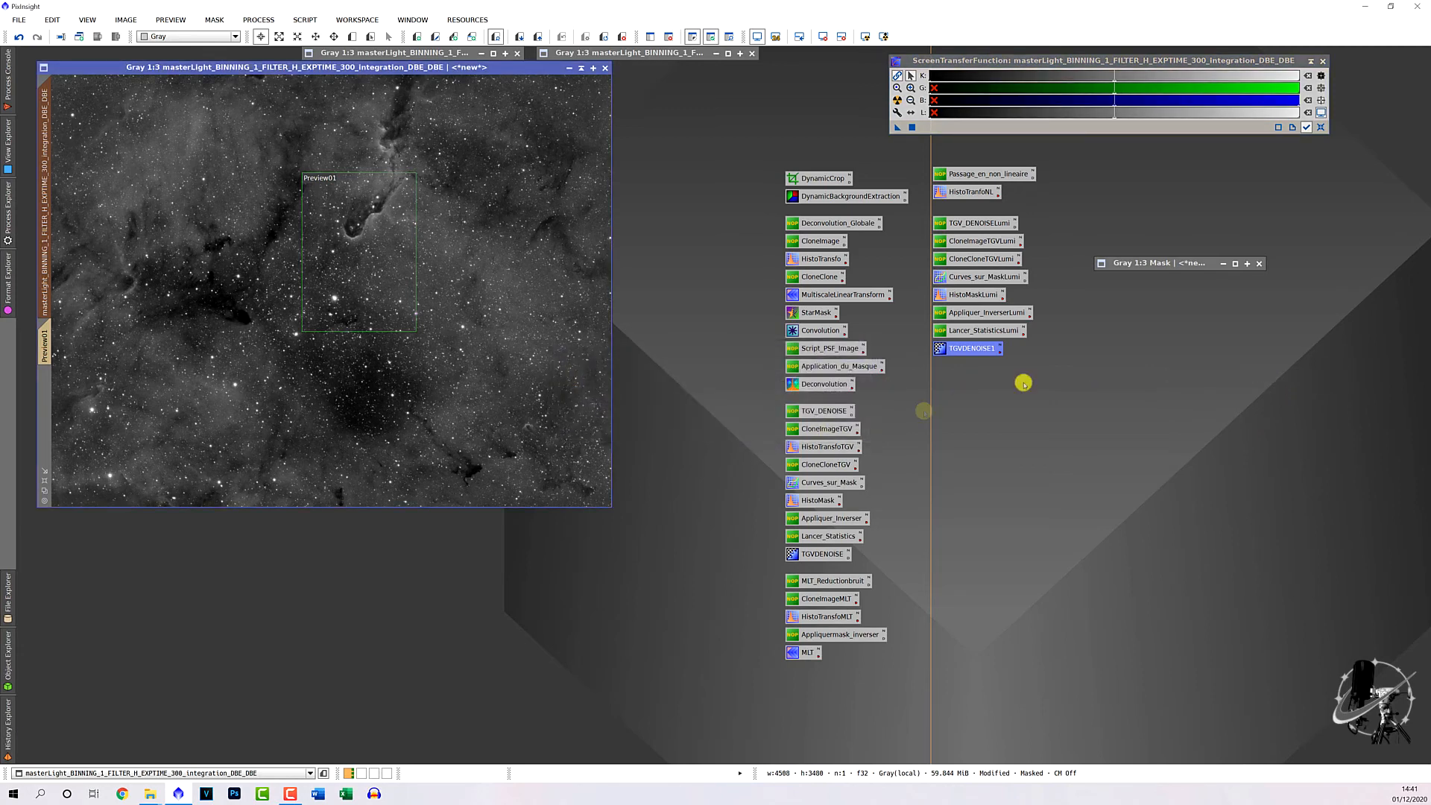
pyautogui.click(1258, 264)
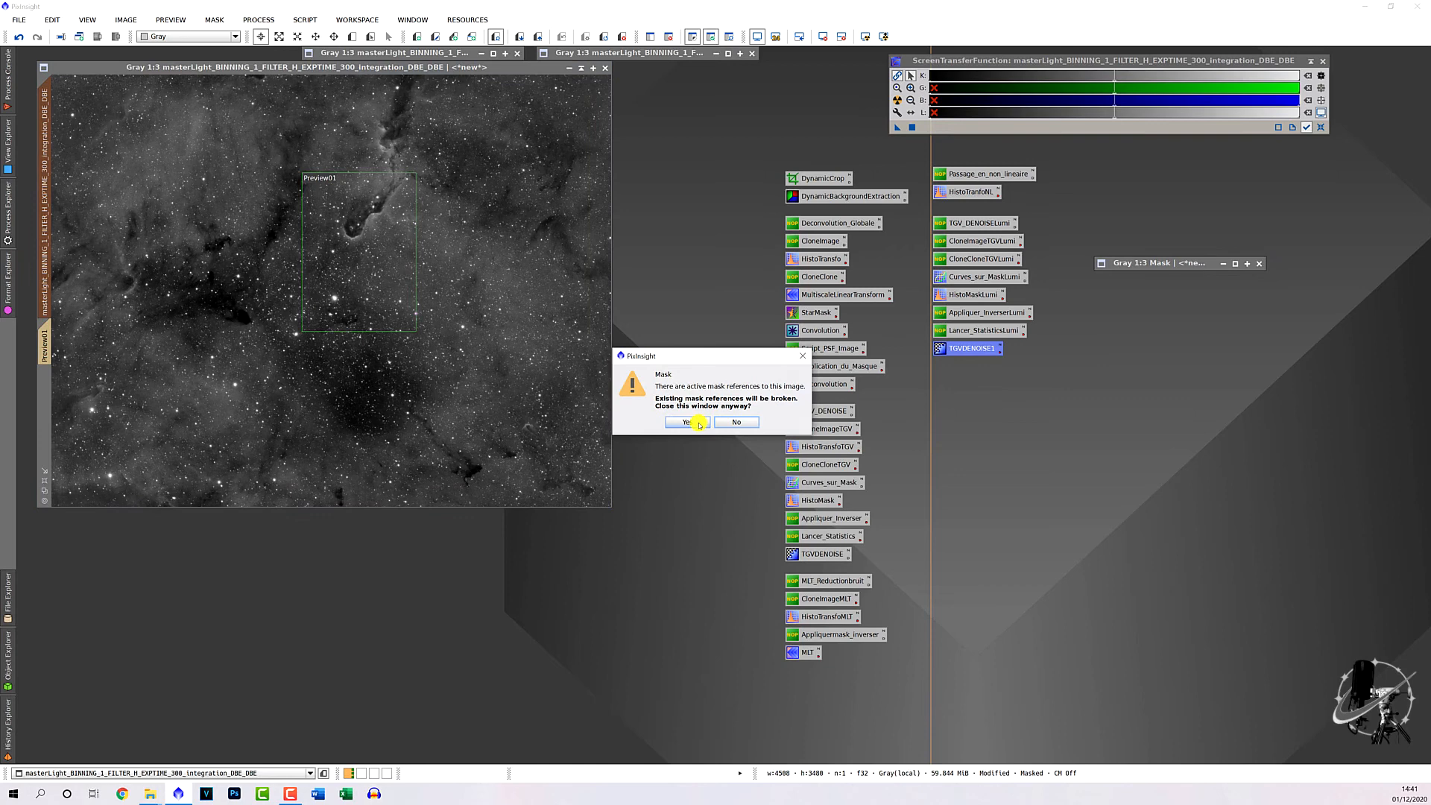
pyautogui.click(687, 423)
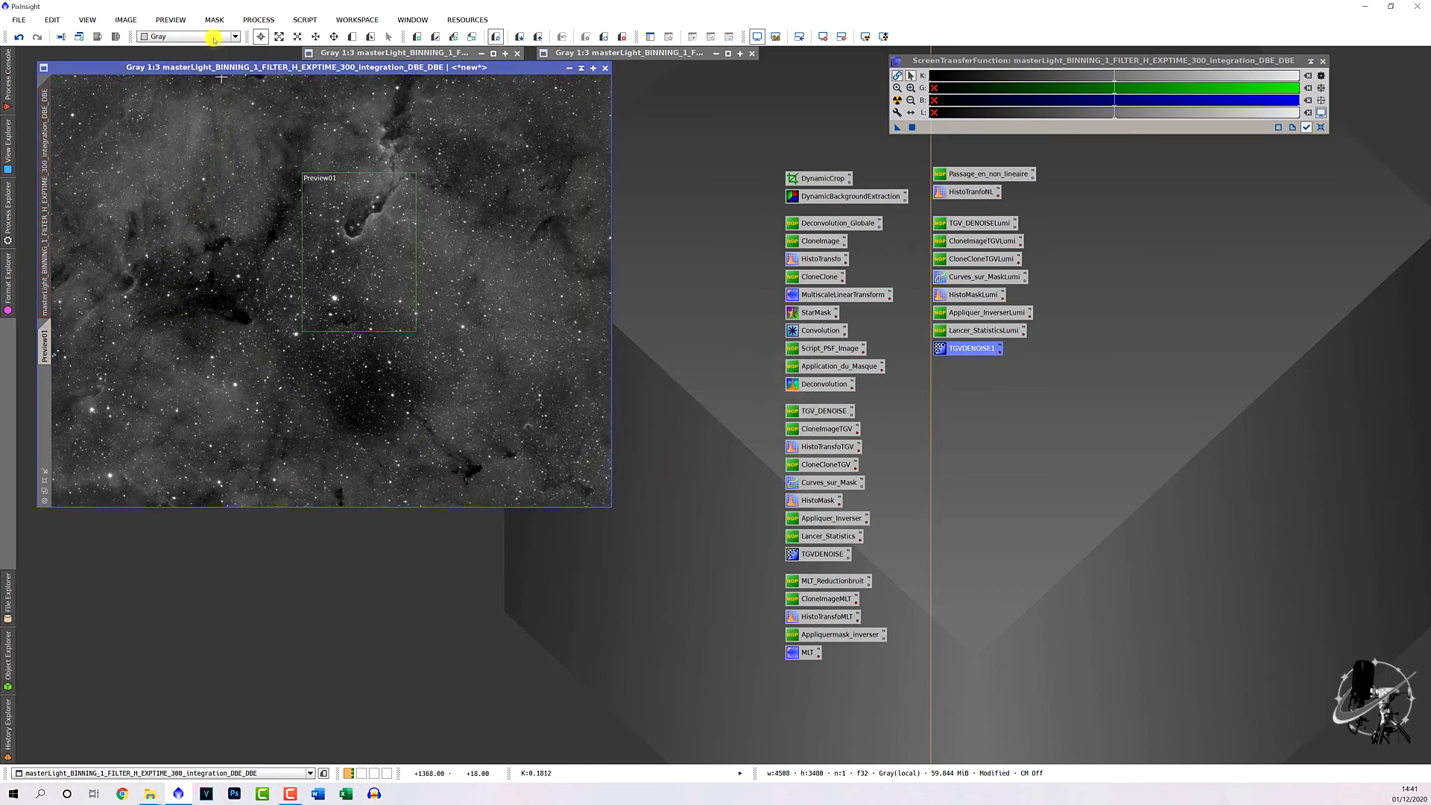
# Delete Preview01 from the H image.
pyautogui.click(170, 20)
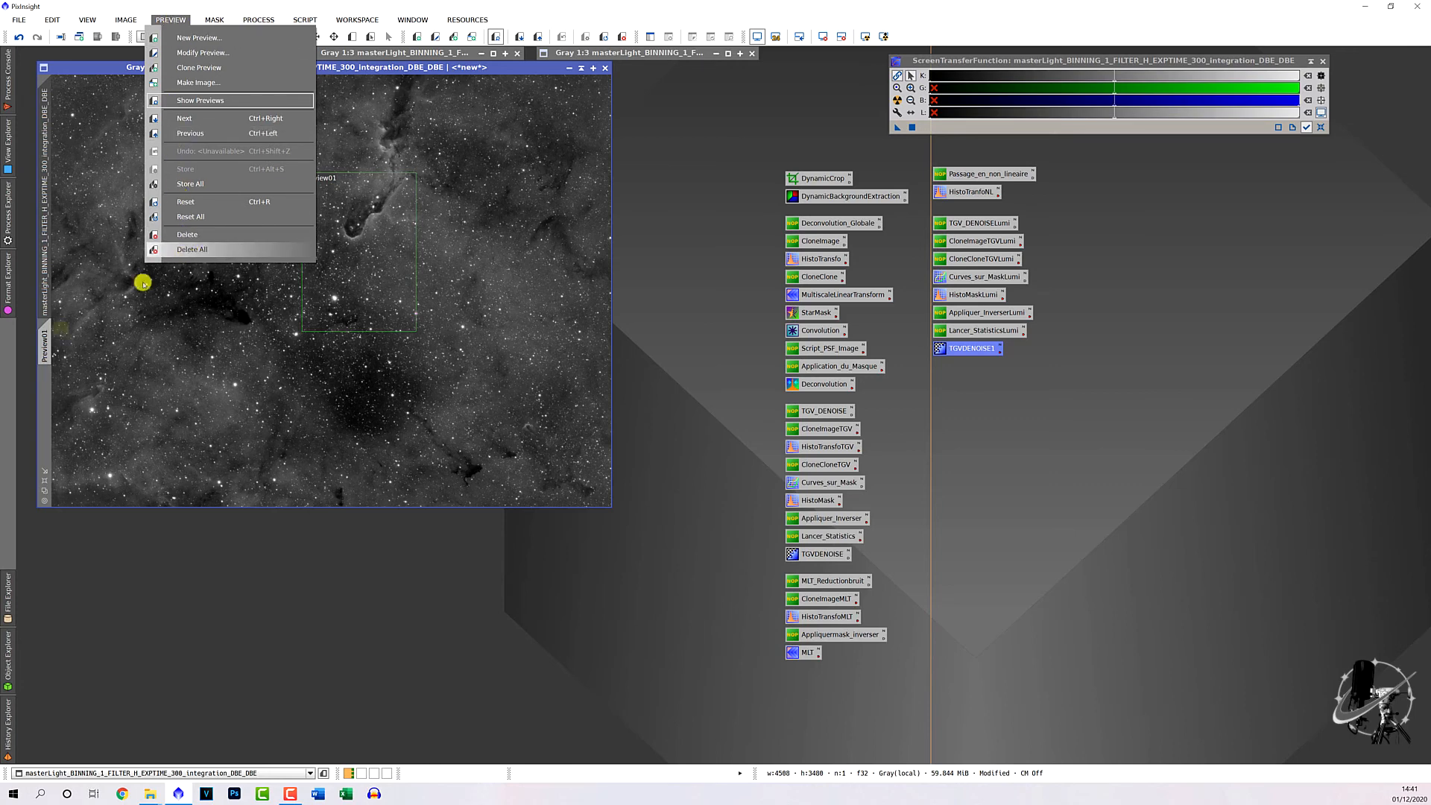
pyautogui.click(44, 340)
pyautogui.rightClick(47, 345)
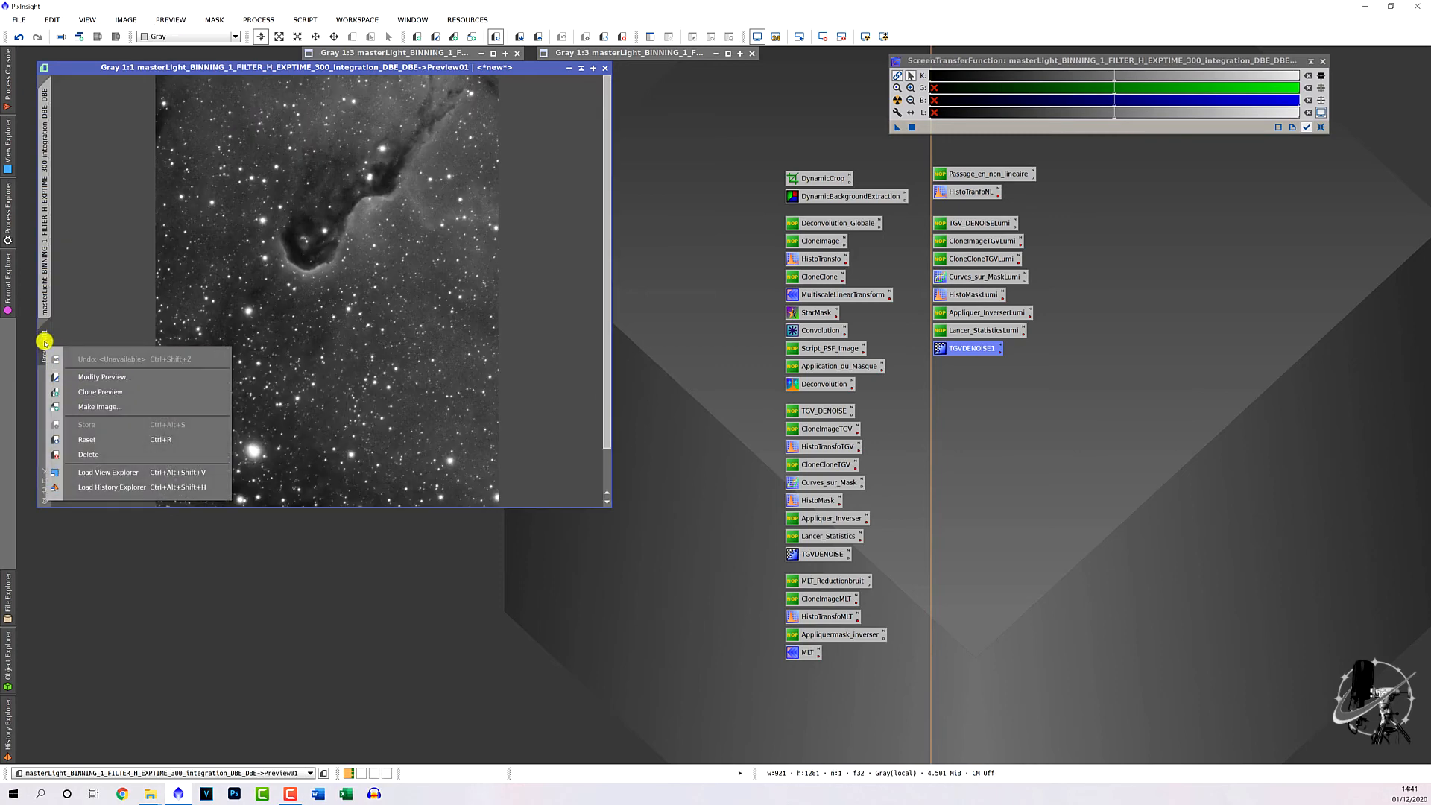
pyautogui.click(69, 456)
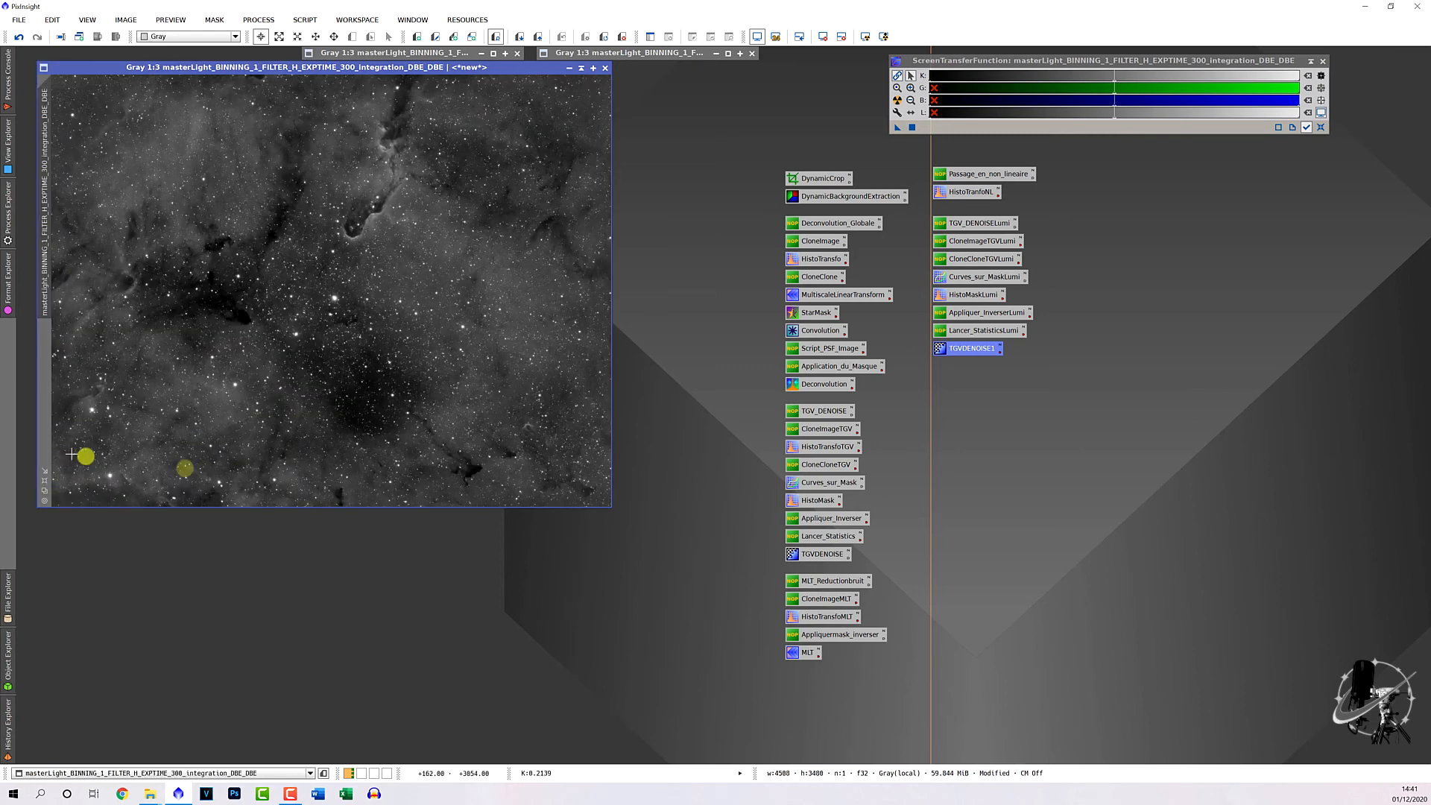